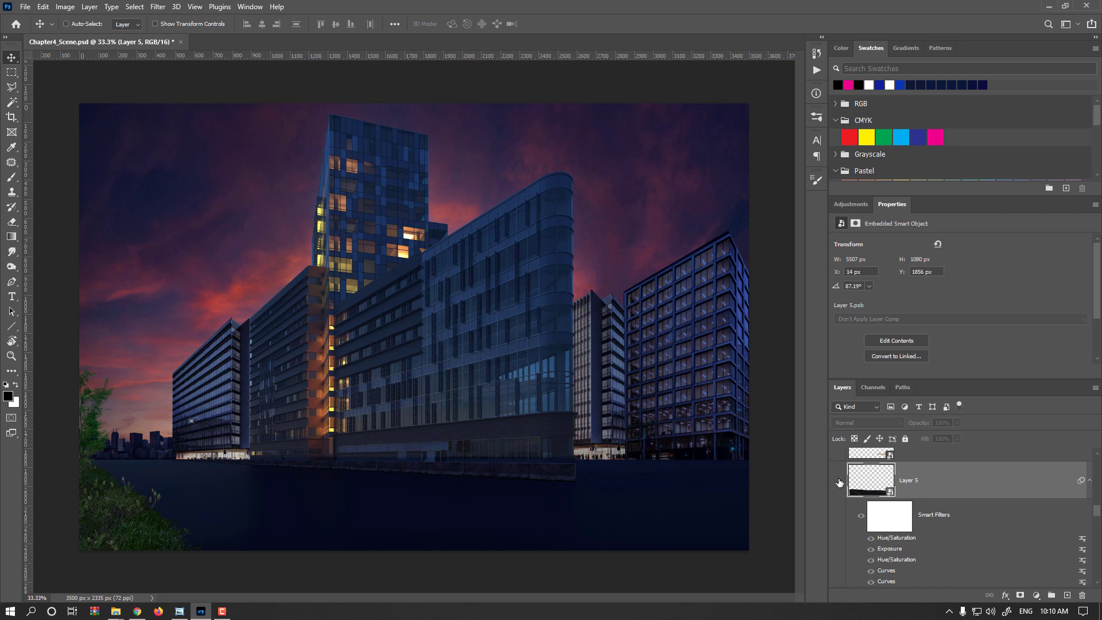
- Show the road layer, Layer 5, and duplicate it
left_click(837, 481)
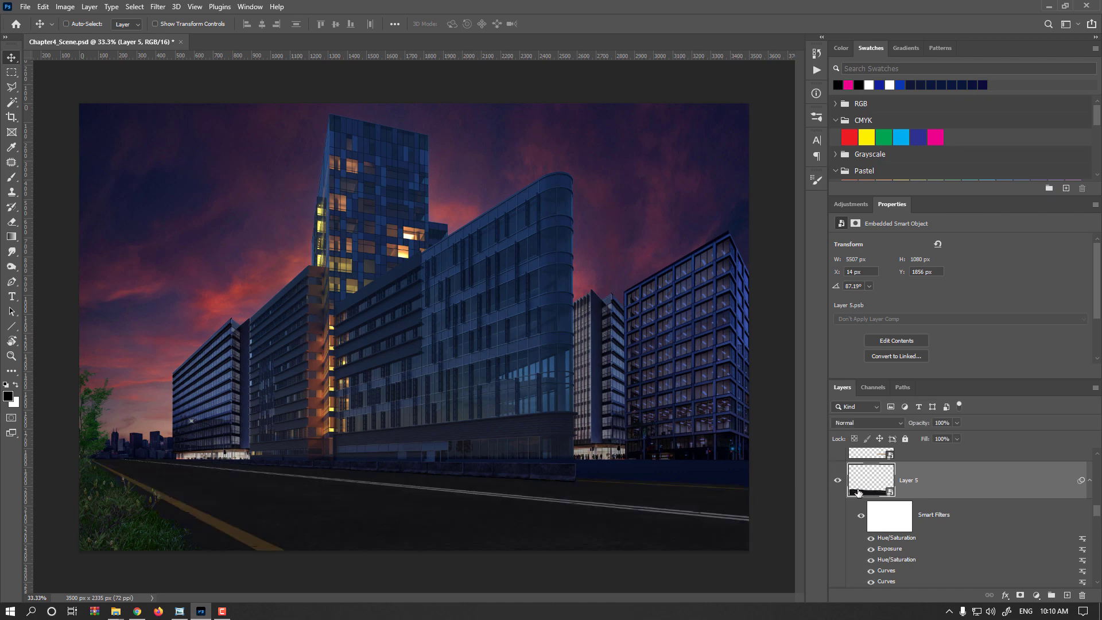
left_click_drag(874, 488, 1026, 550)
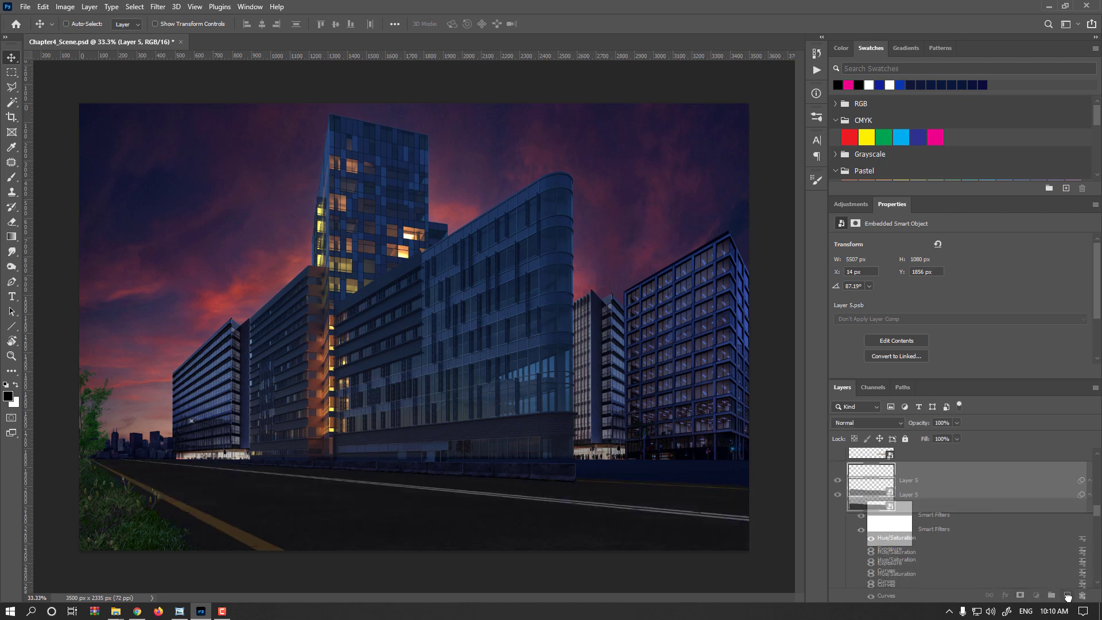
left_click_drag(872, 499, 873, 495)
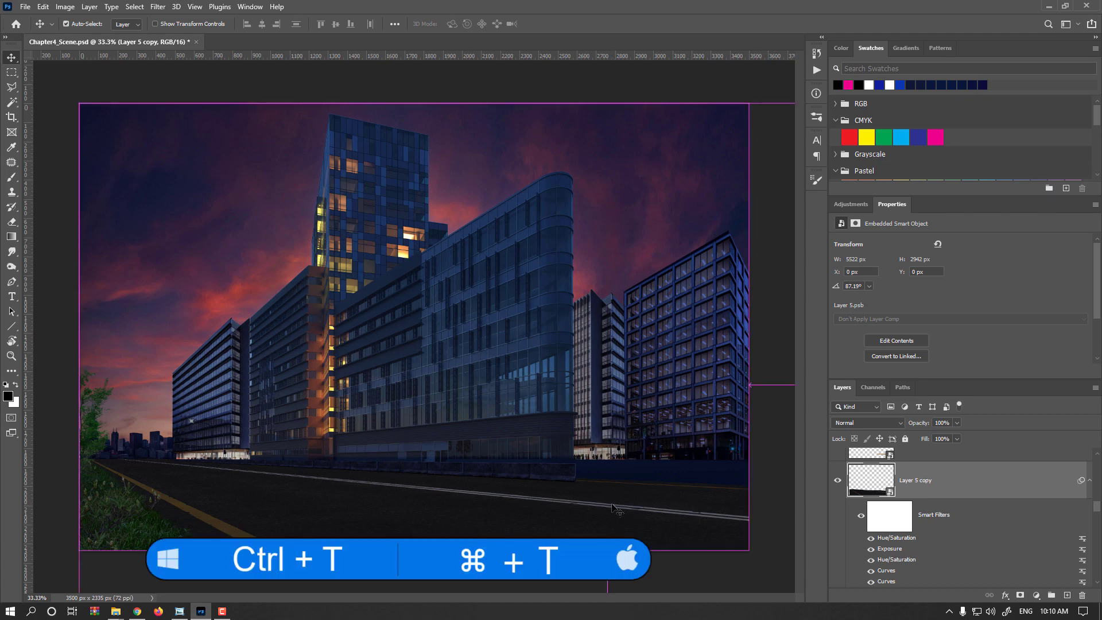
- Free Transform the road copy and shift it slightly up and left over the original road
key("ctrl+t")
key("Return")
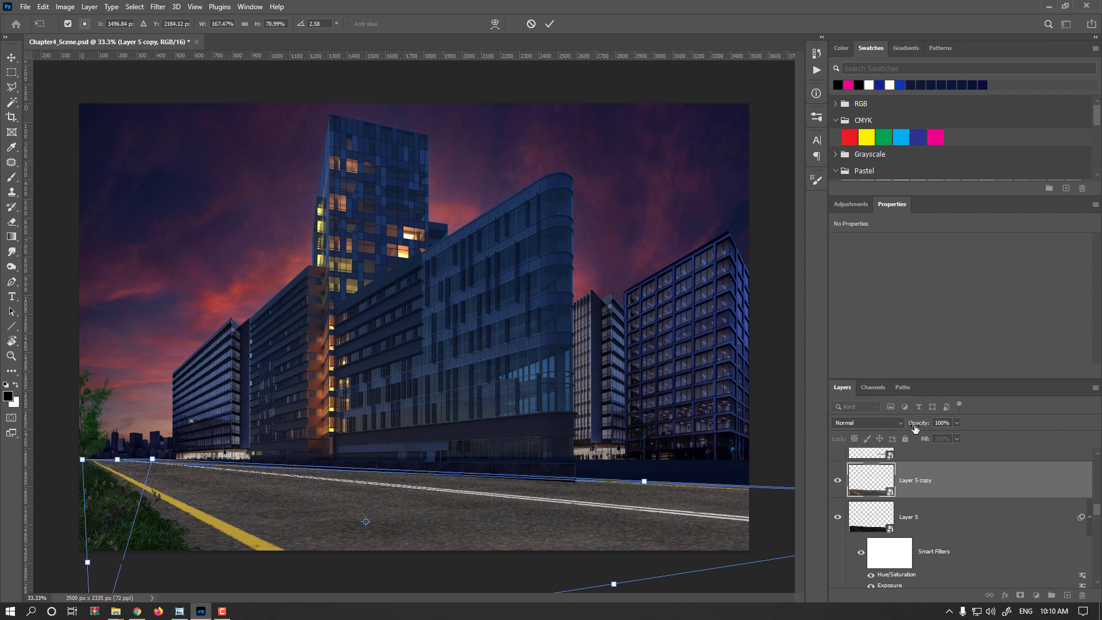
left_click_drag(715, 501, 685, 479)
left_click_drag(49, 434, 268, 458)
key("ctrl+z")
key("ctrl+z")
key("ctrl+minus")
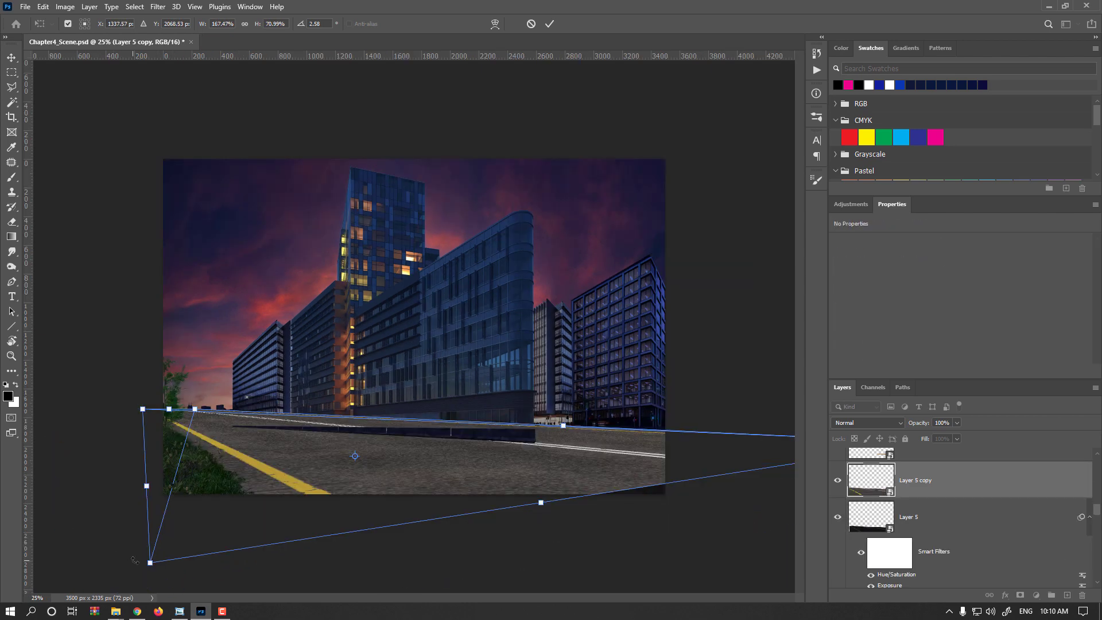
- Distort the road copy's corners to squeeze it into a thin strip for the side street beside the curved building
left_click_drag(151, 563, 310, 476)
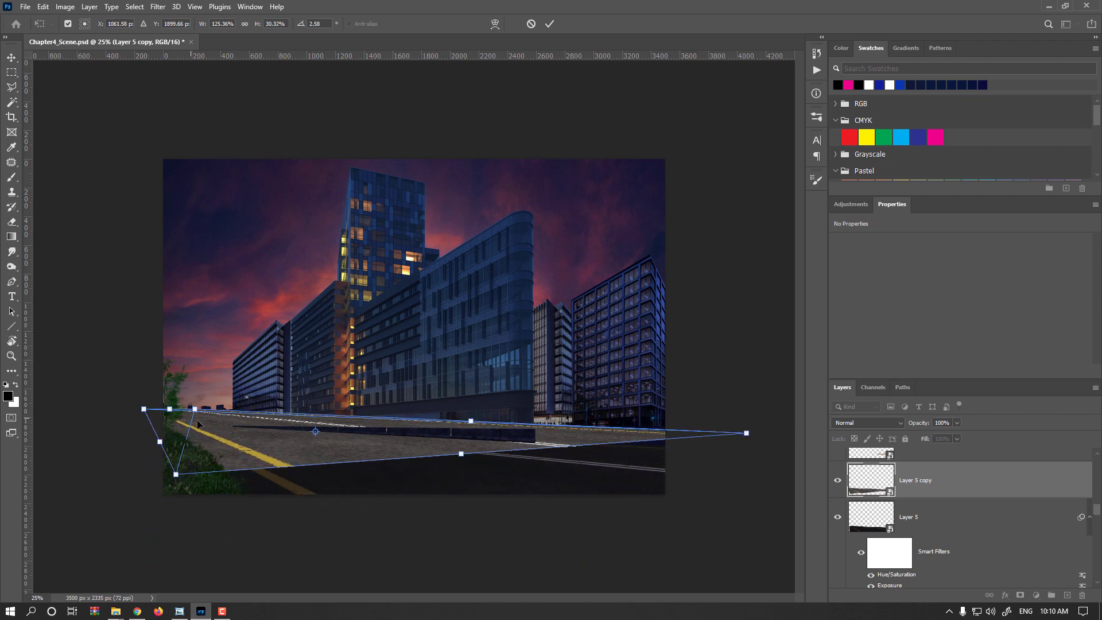
left_click_drag(184, 479, 677, 451)
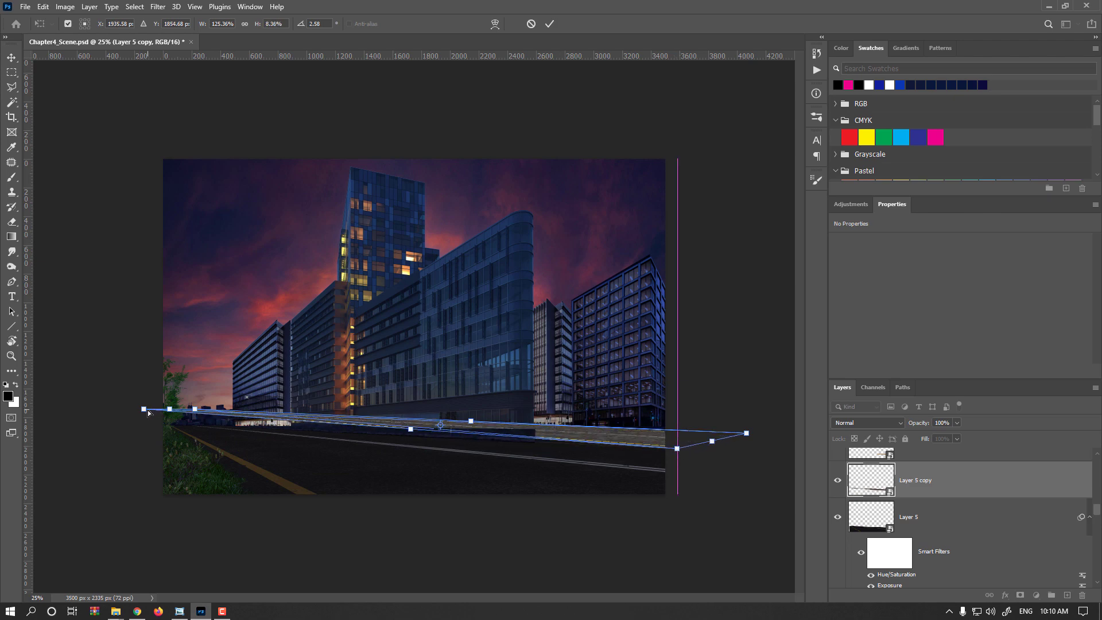
left_click_drag(148, 412, 546, 428)
scroll(607, 449, "up", 2)
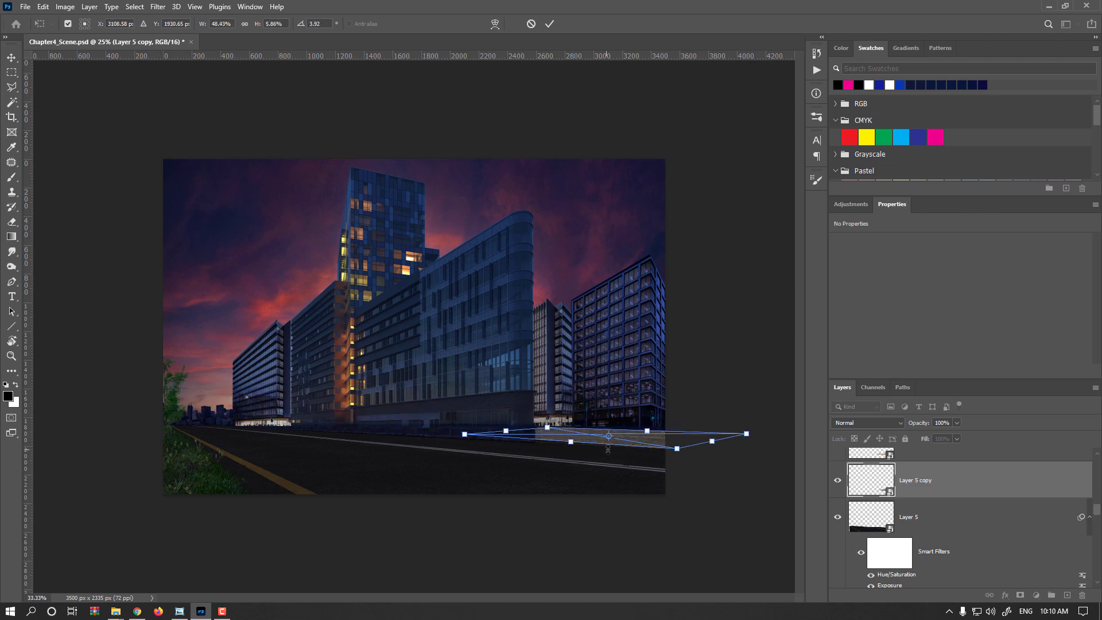
left_click_drag(607, 491, 379, 479)
left_click_drag(217, 467, 209, 471)
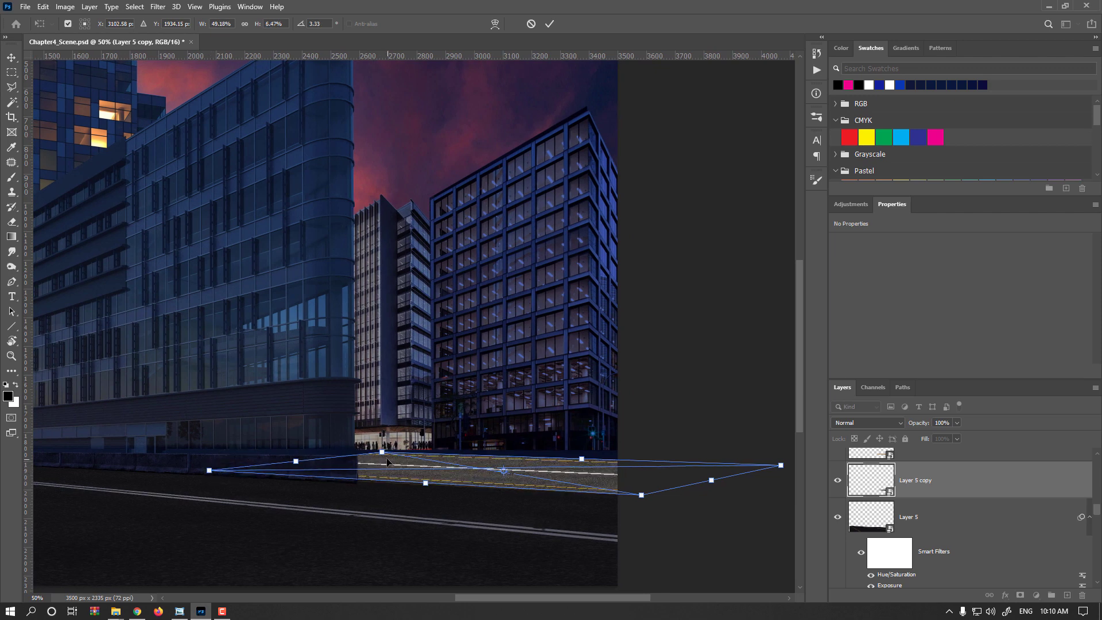
- Fine-tune the strip's four corners to match the side street's perspective behind the concrete barrier, and apply the transform
left_click_drag(381, 452, 358, 451)
left_click_drag(782, 467, 787, 454)
left_click_drag(641, 495, 695, 499)
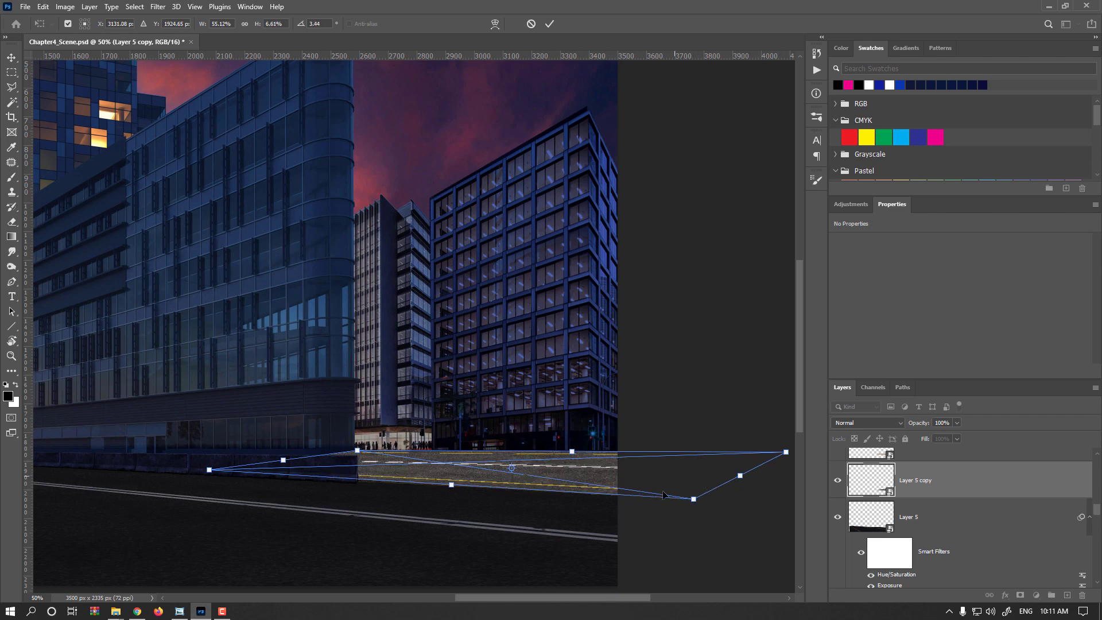
left_click_drag(356, 455, 355, 452)
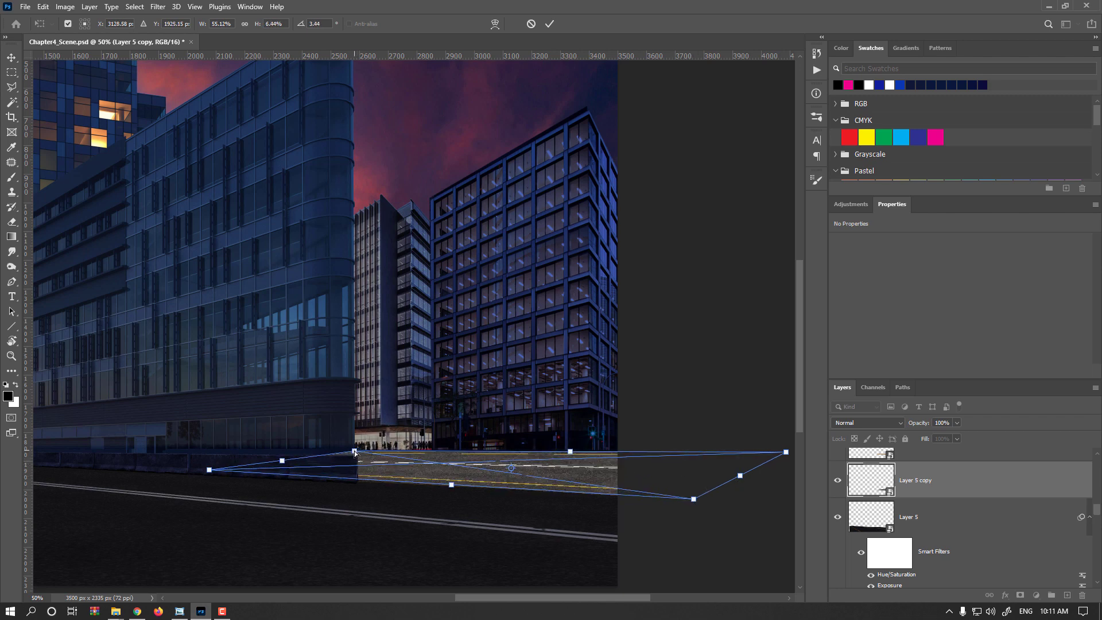
left_click_drag(210, 470, 215, 465)
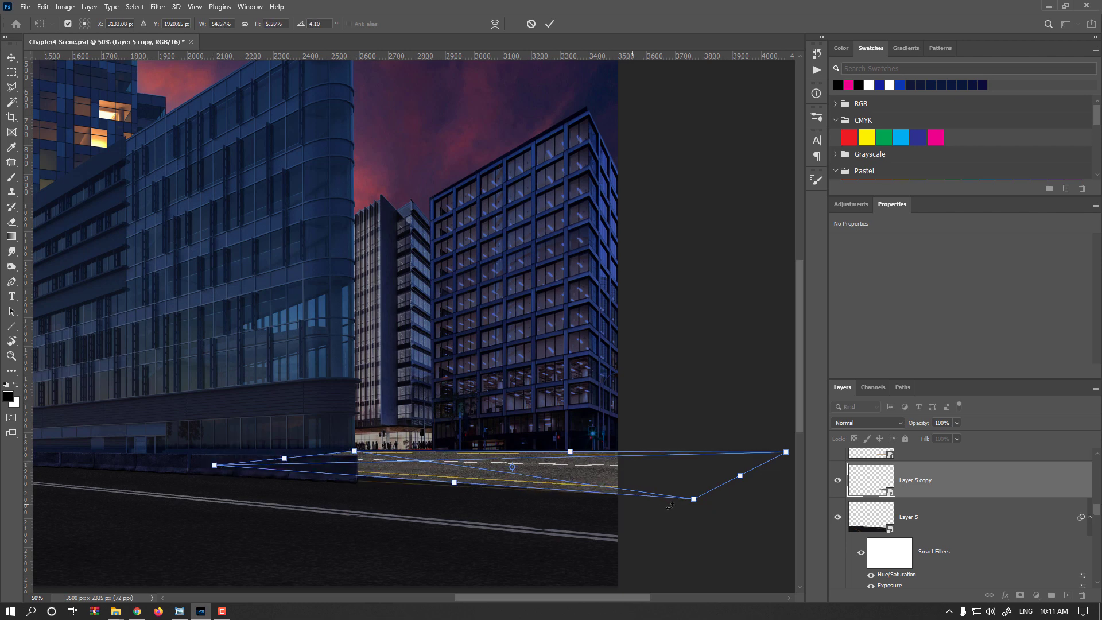
left_click_drag(694, 499, 696, 493)
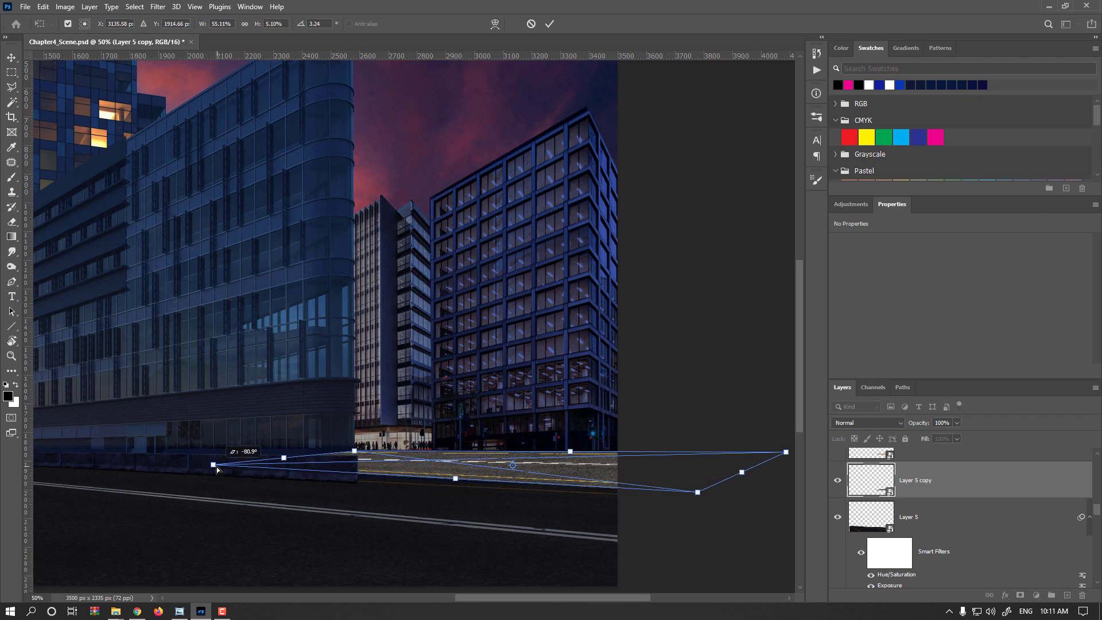
left_click_drag(217, 468, 221, 467)
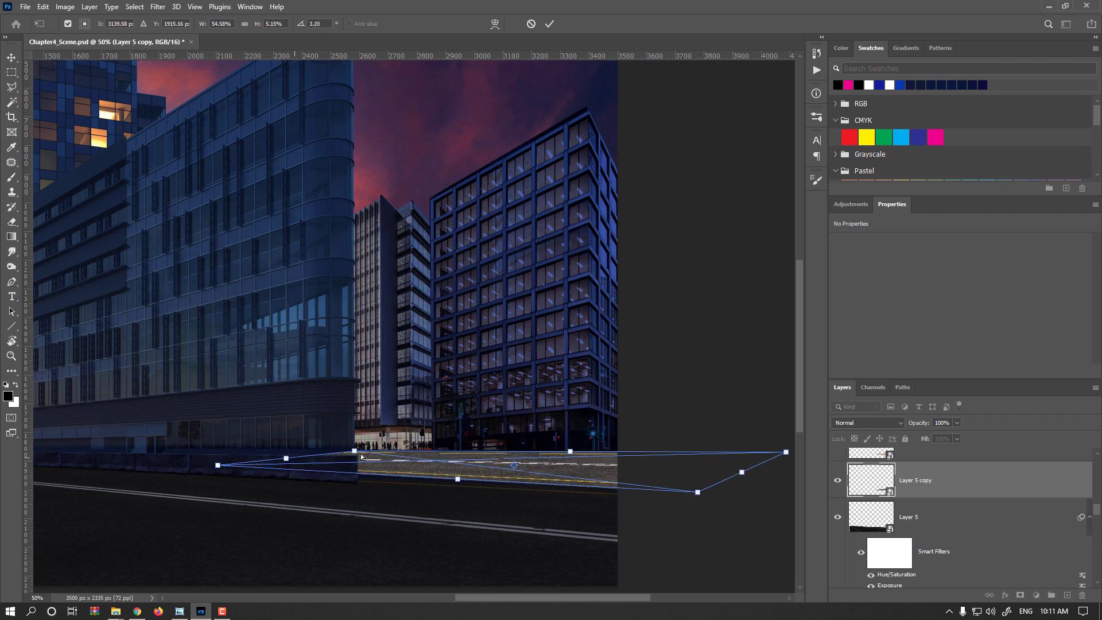
left_click_drag(355, 452, 343, 450)
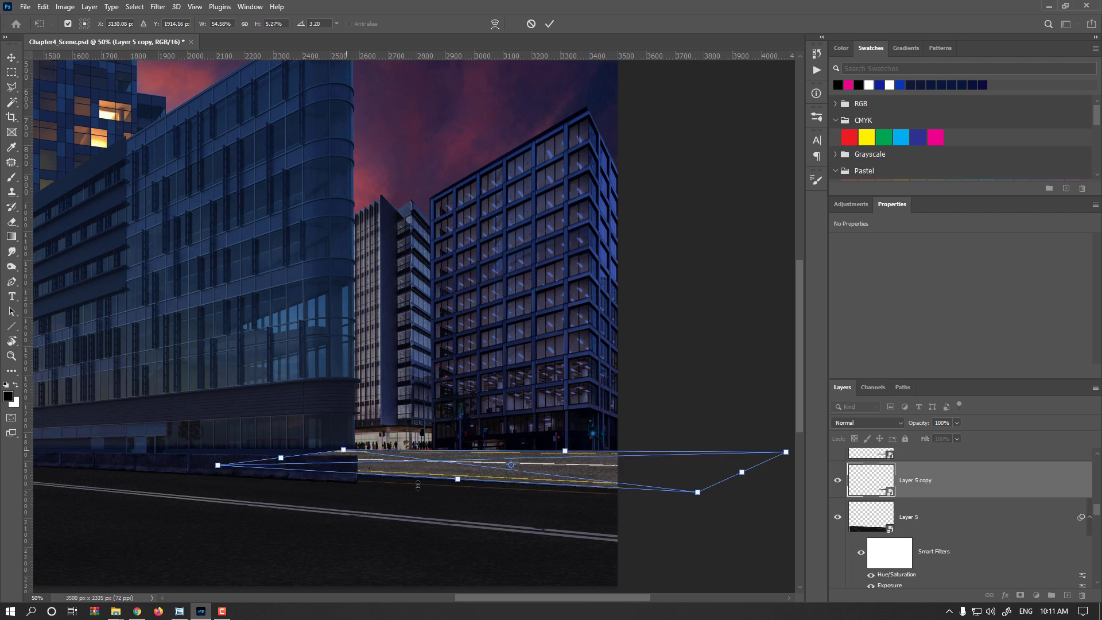
key("Return")
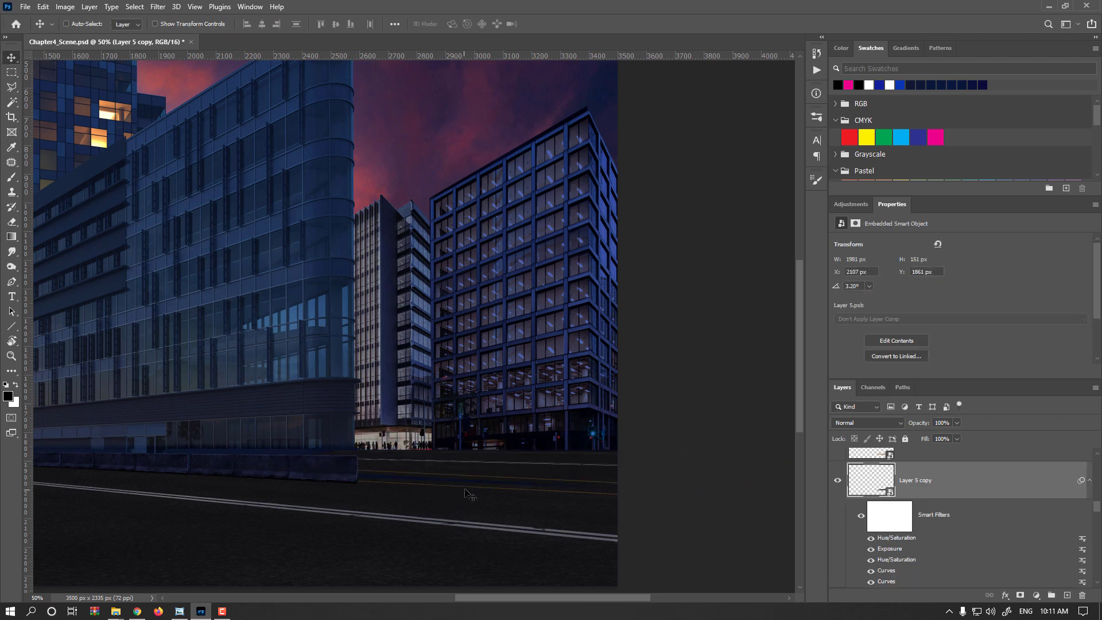
- Transform the side-street strip again, lowering its near-left and near-right corners slightly, and apply it
key("ctrl+t")
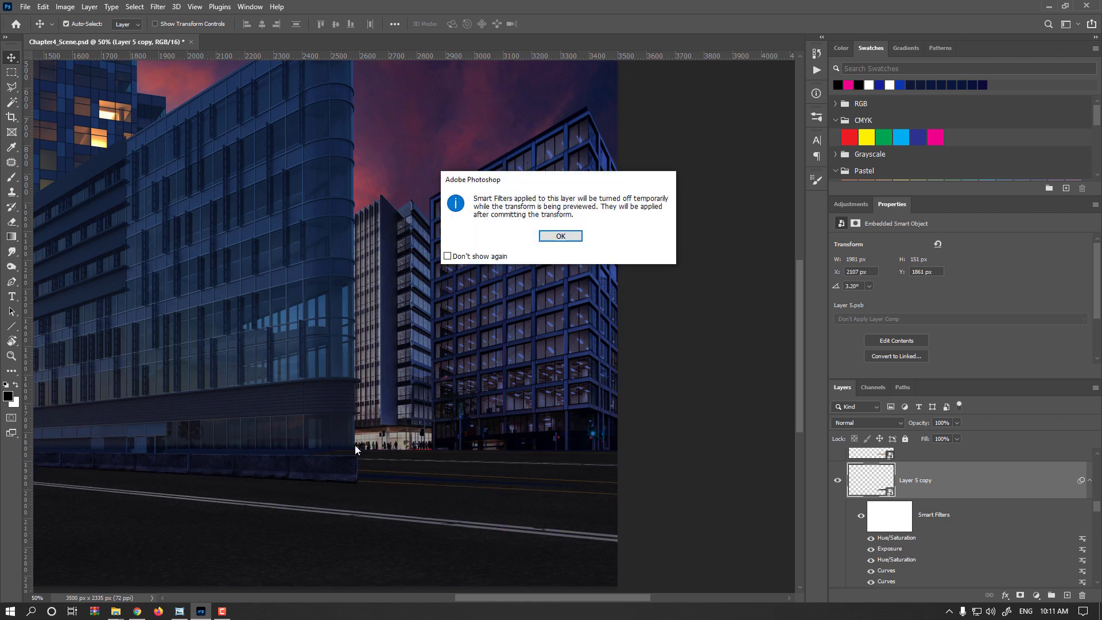
key("Return")
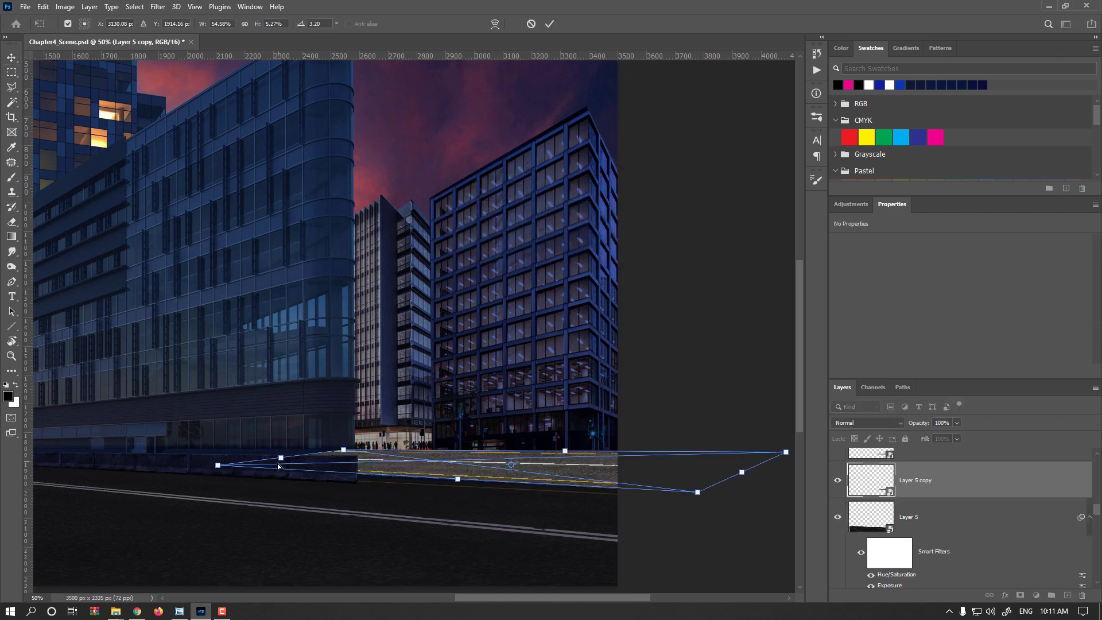
left_click_drag(221, 467, 219, 468)
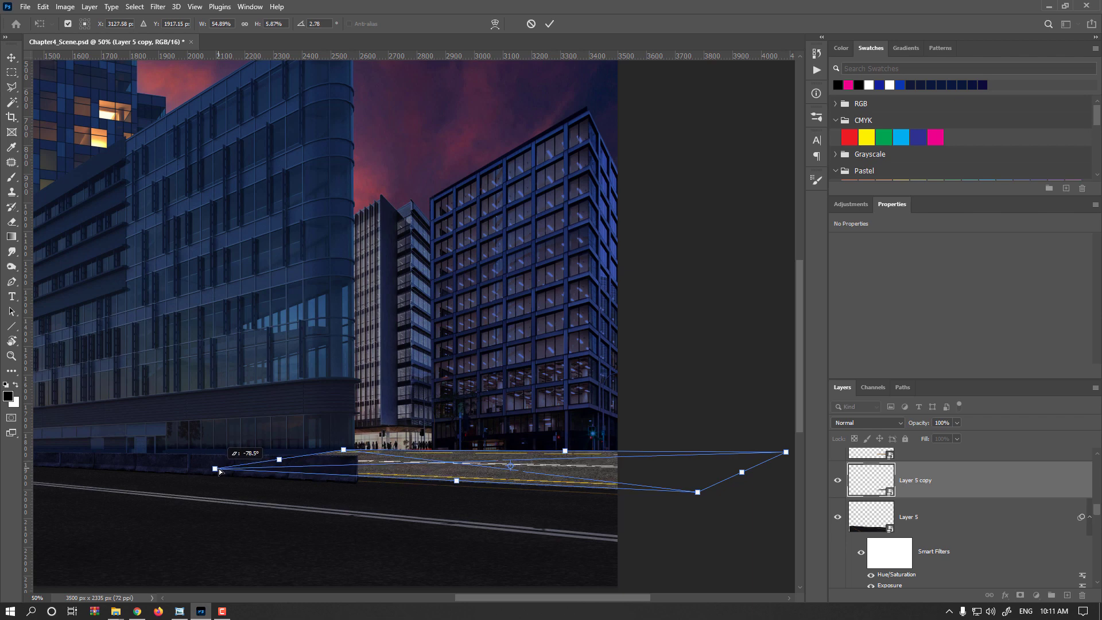
left_click_drag(698, 496, 698, 497)
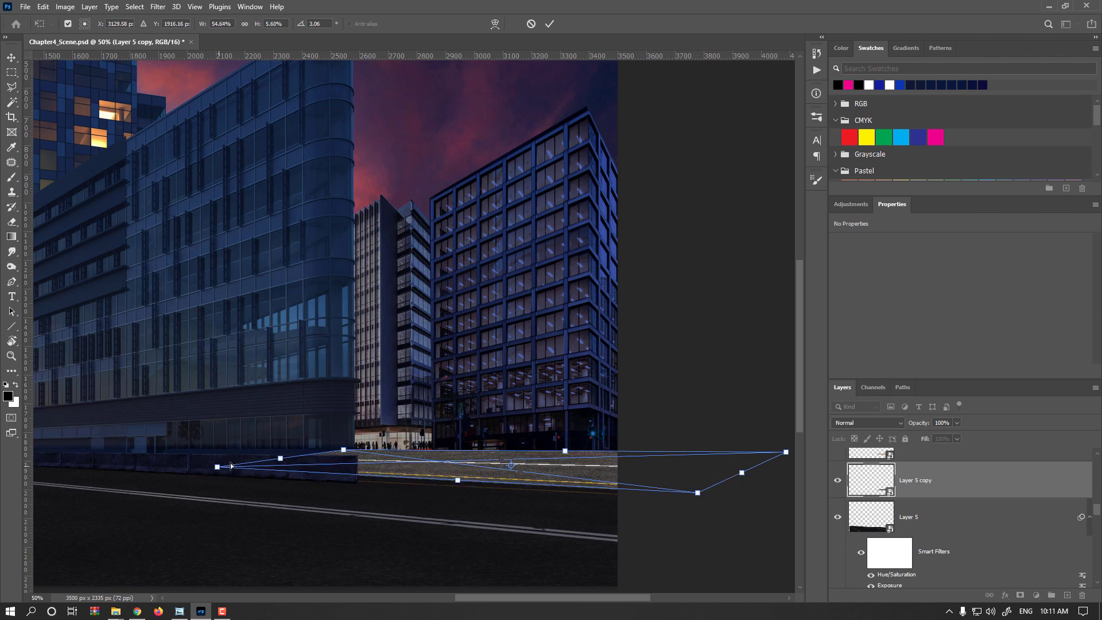
key("Return")
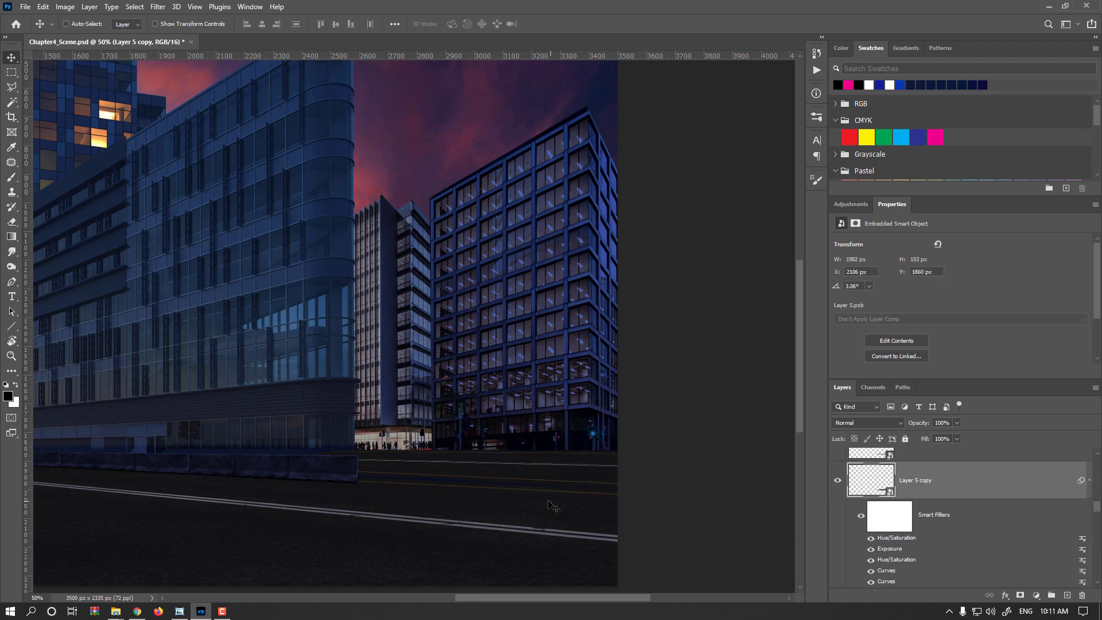
- Adjust the strip's left edge and lower its far edge and far-right corner below the background buildings, applying the transform
scroll(398, 481, "up", 1)
key("ctrl+t")
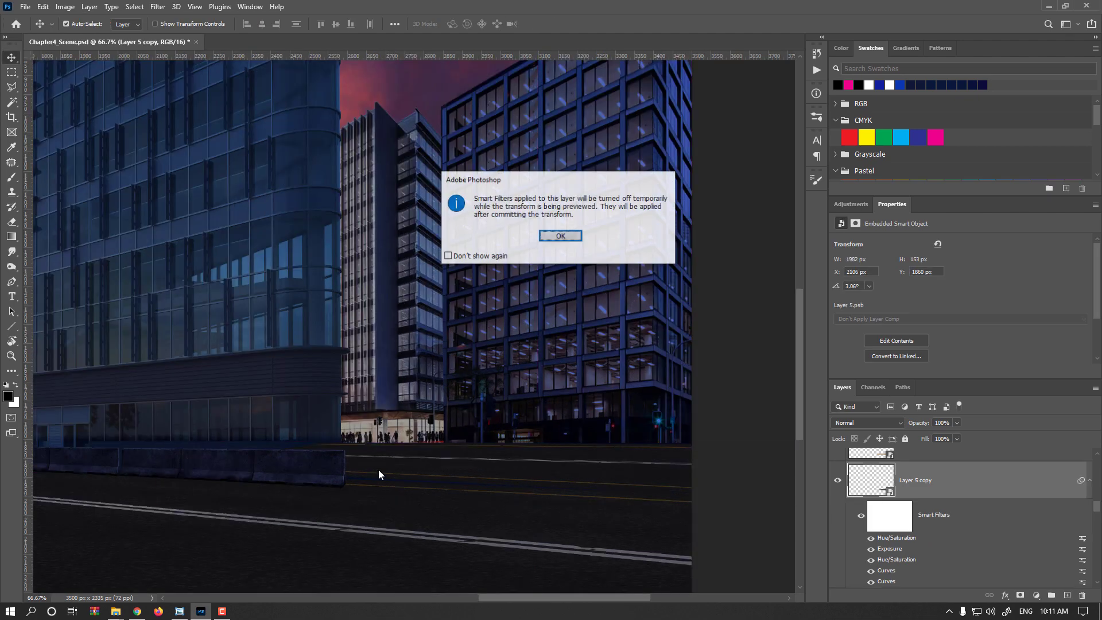
key("Return")
left_click_drag(242, 454, 241, 457)
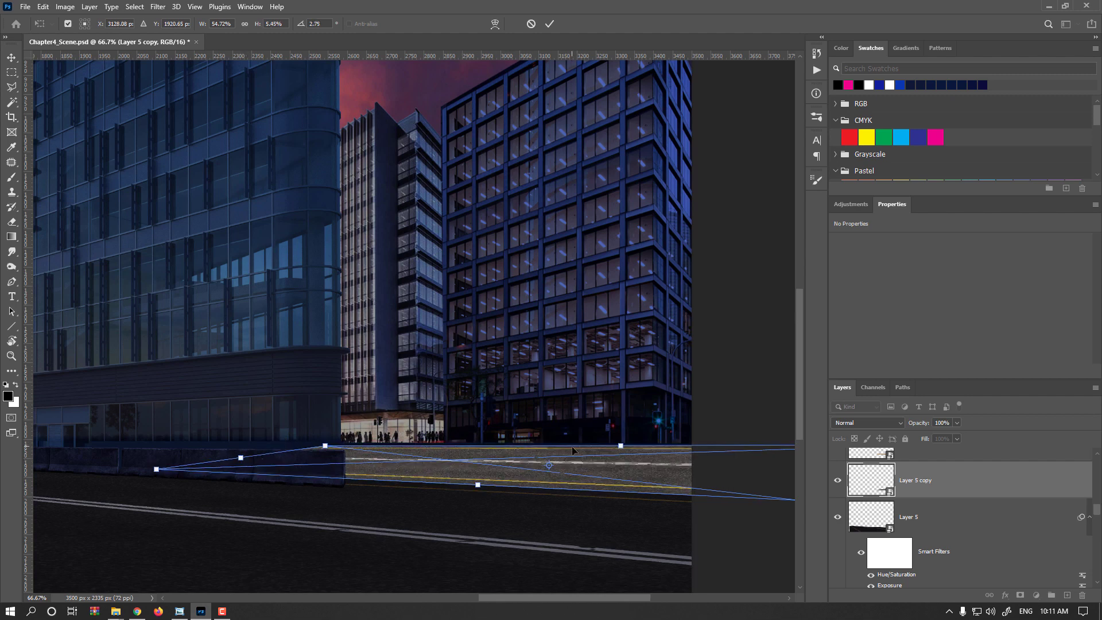
left_click_drag(672, 461, 498, 477)
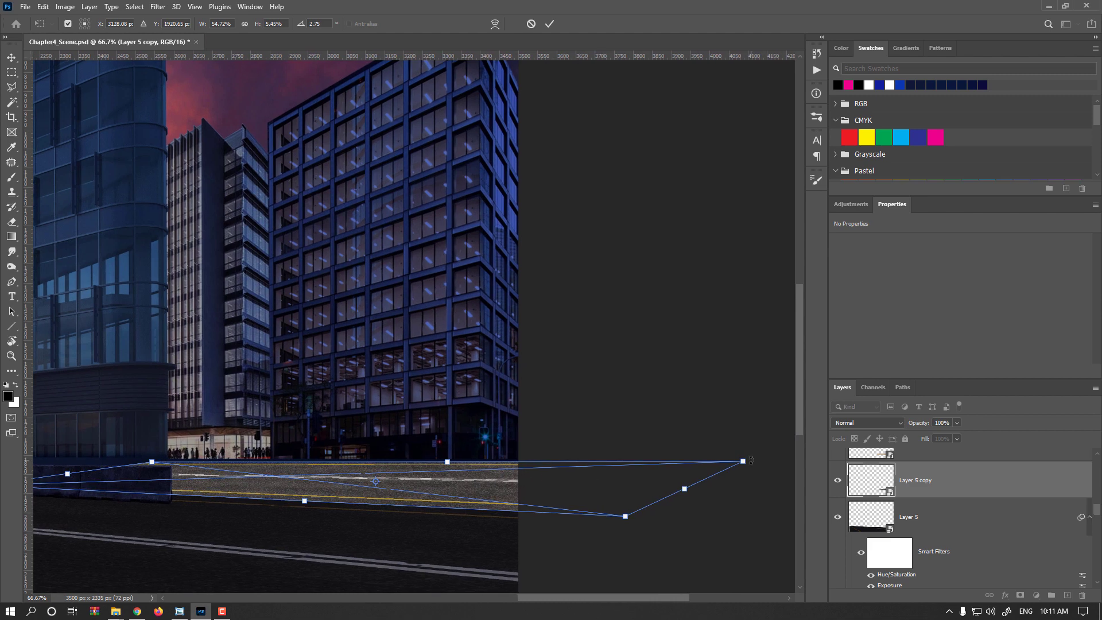
left_click_drag(744, 462, 745, 466)
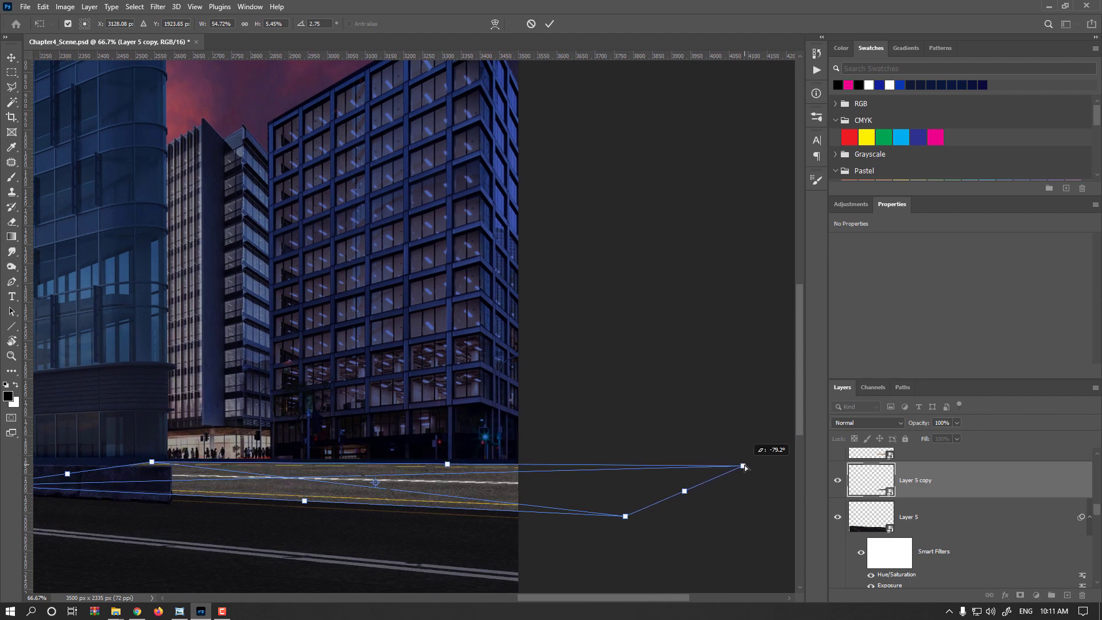
left_click_drag(447, 464, 449, 464)
key("Return")
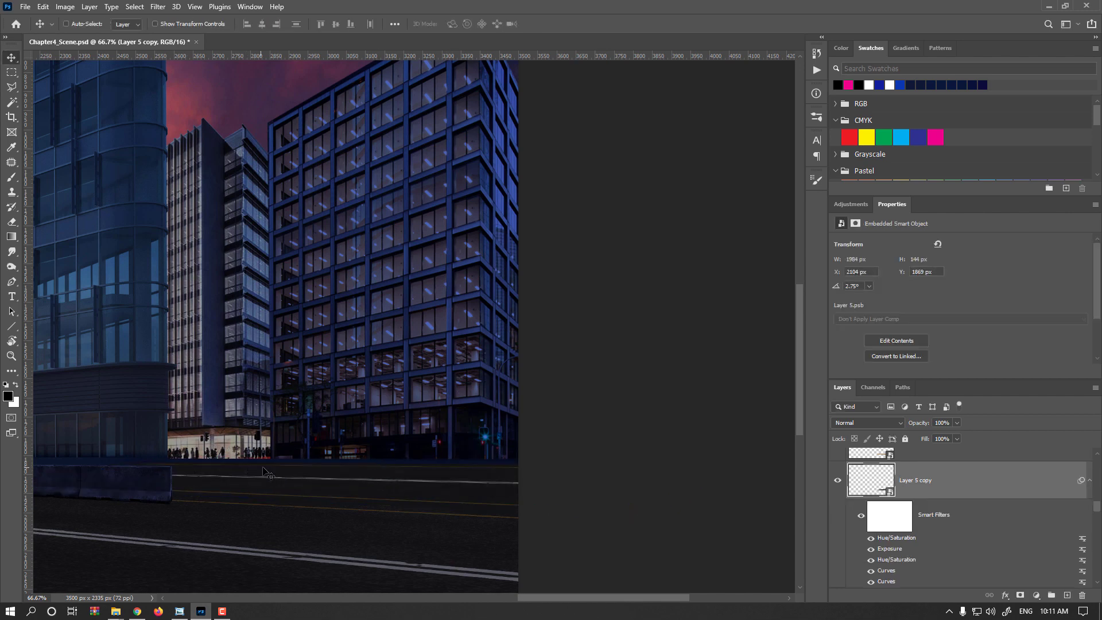
key("ctrl+minus")
key("ctrl+minus")
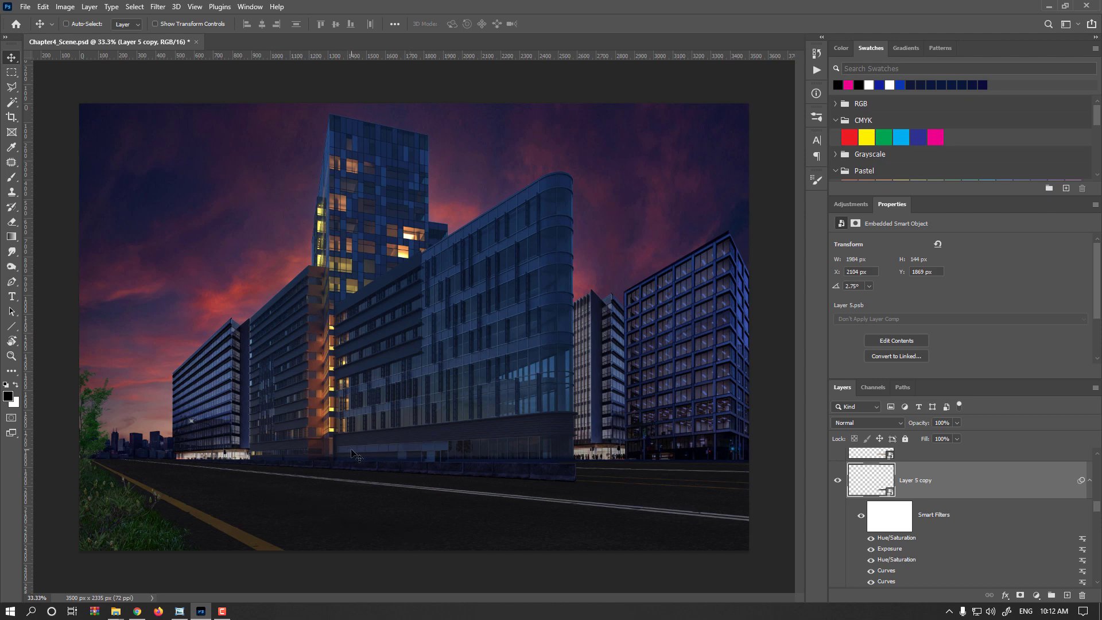
- Create a new document 1000 px wide and 3000 px high
left_click(25, 8)
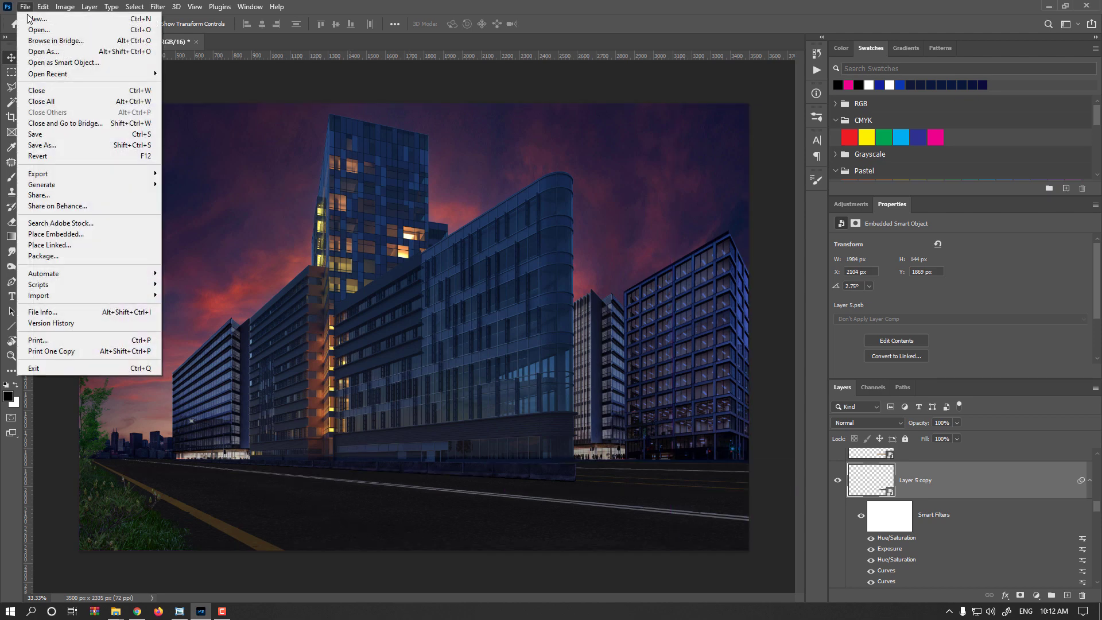
left_click(29, 19)
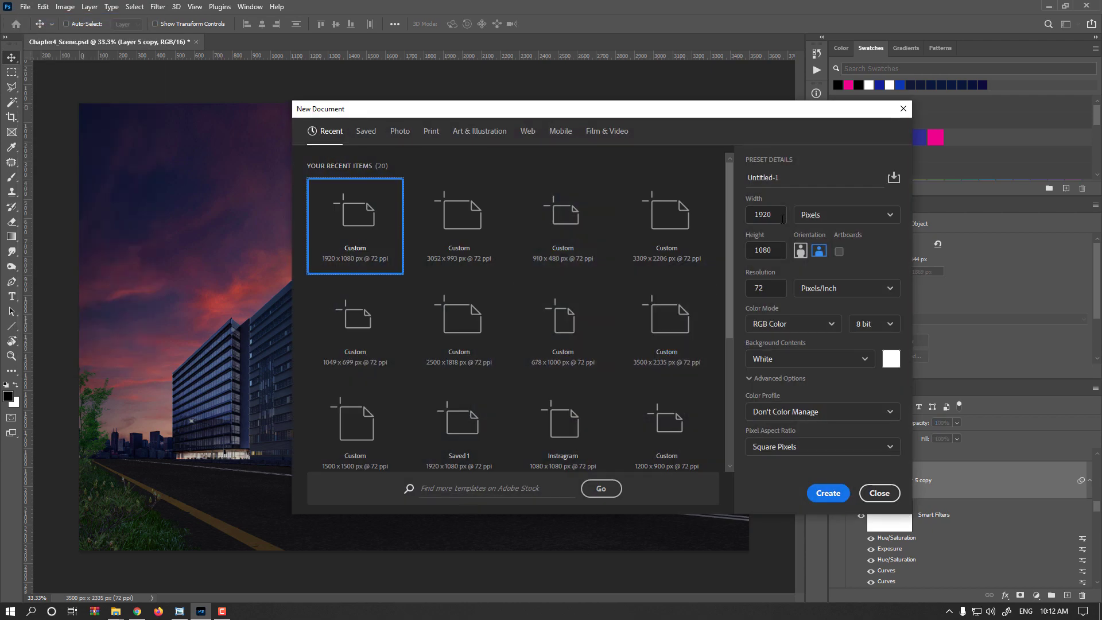
left_click_drag(781, 219, 747, 217)
type("1000")
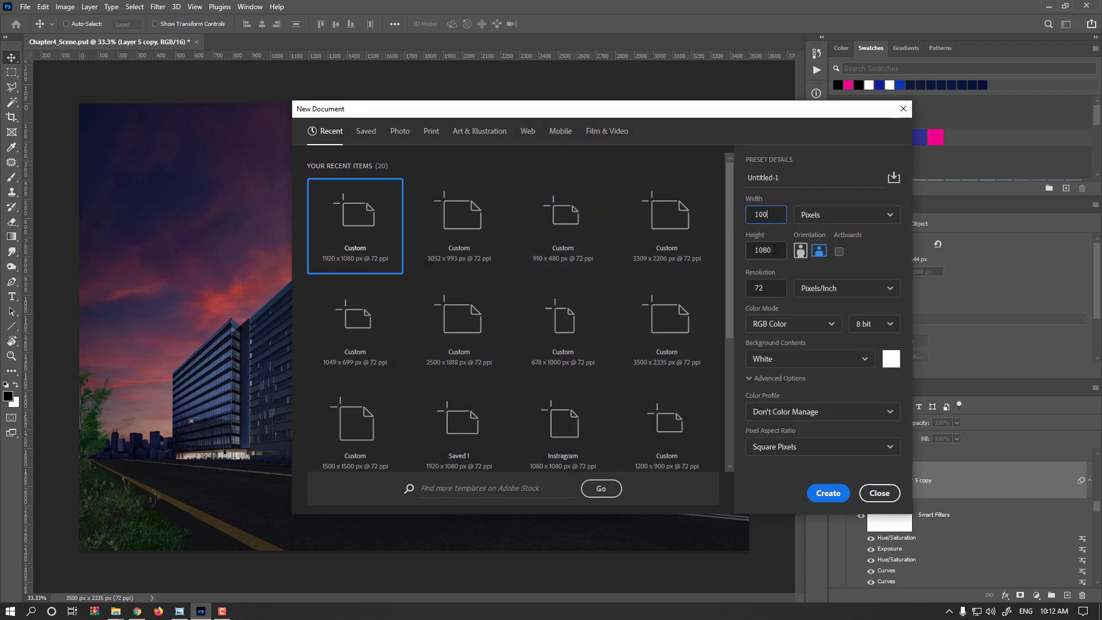
left_click_drag(782, 250, 761, 250)
type("3000")
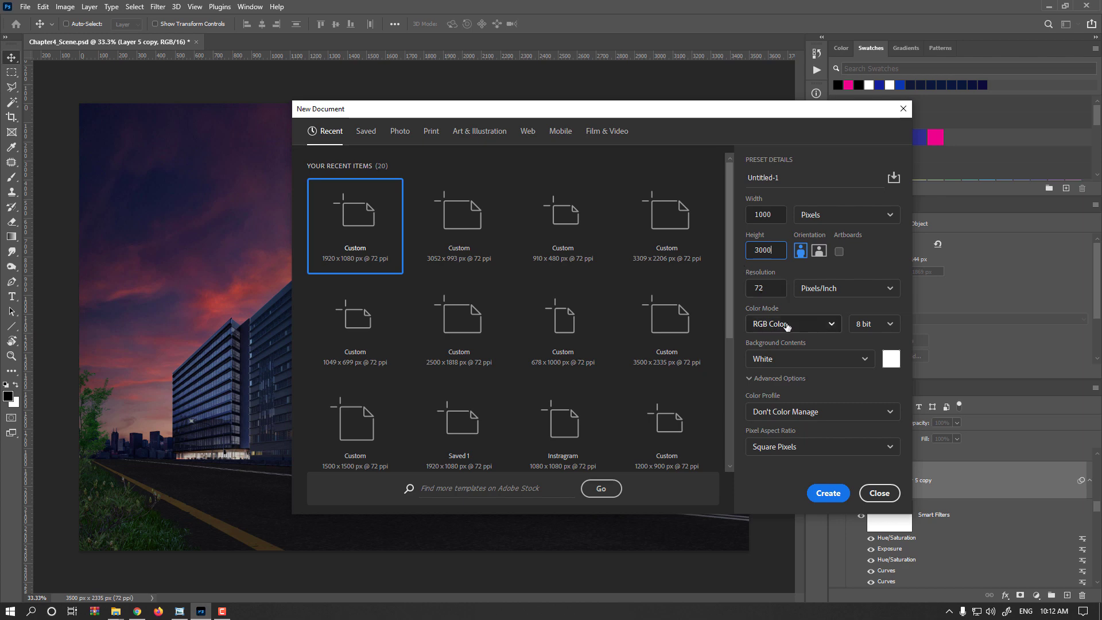
key("Return")
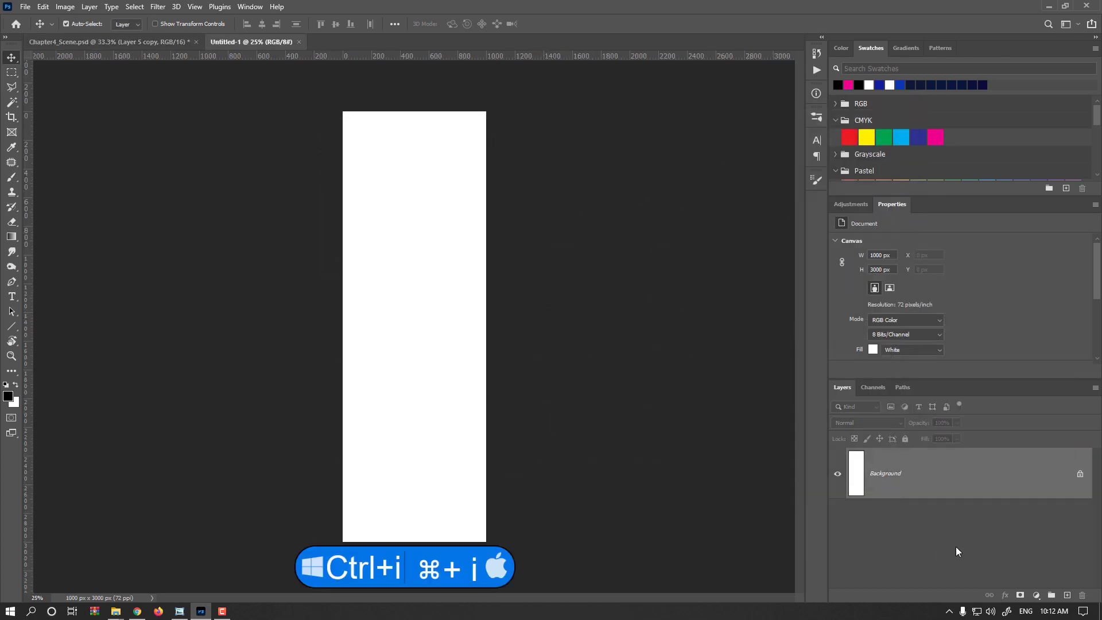
- Invert the white background to black and add a new empty layer above it
key("ctrl+i")
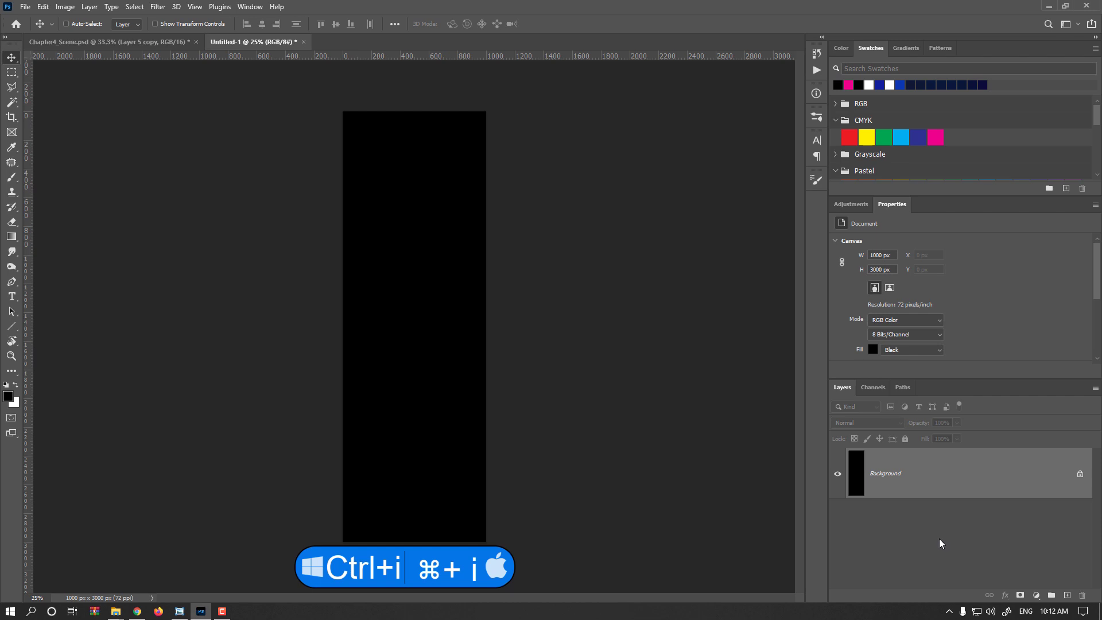
left_click(1067, 595)
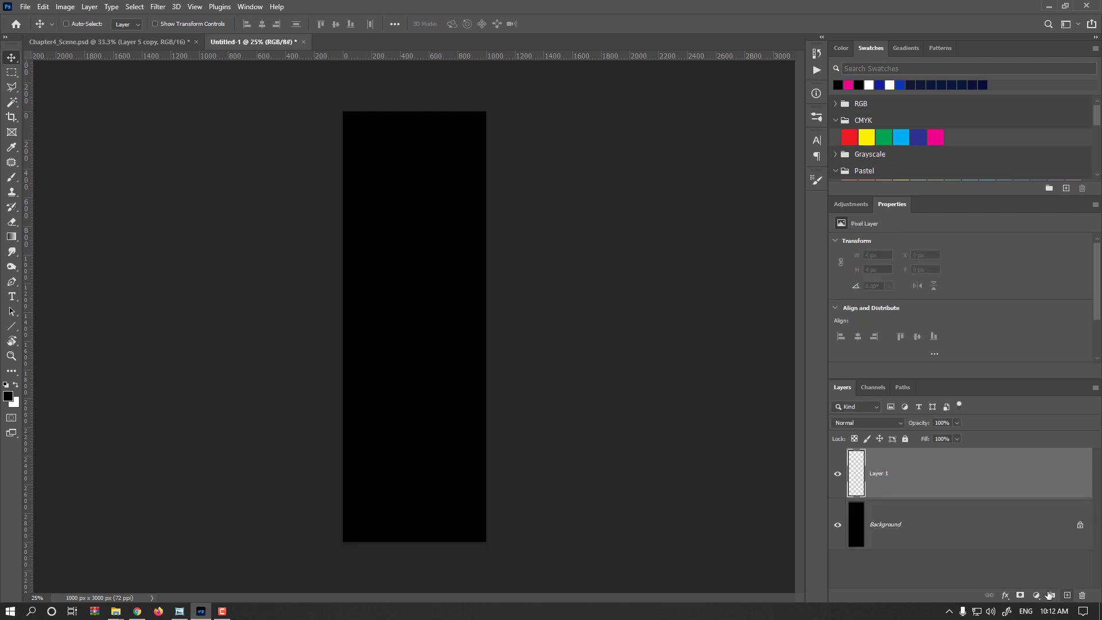
scroll(404, 335, "up", 1)
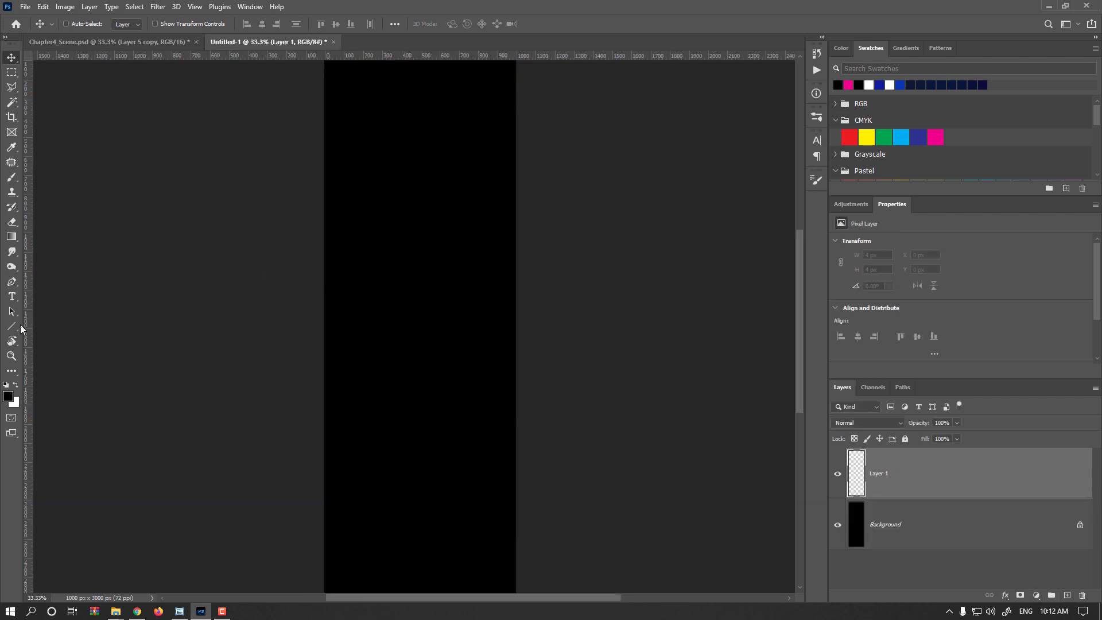
- Draw a rectangle about 181 px wide and 530 px high near the lower centre of the black canvas
left_click_drag(317, 384, 332, 283)
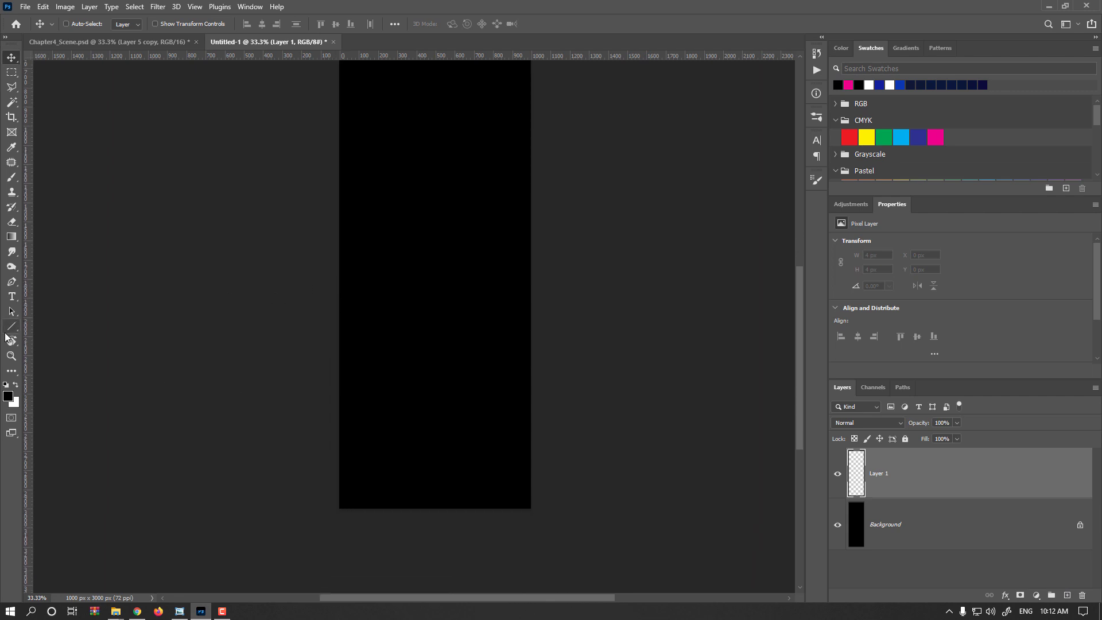
left_click(10, 327)
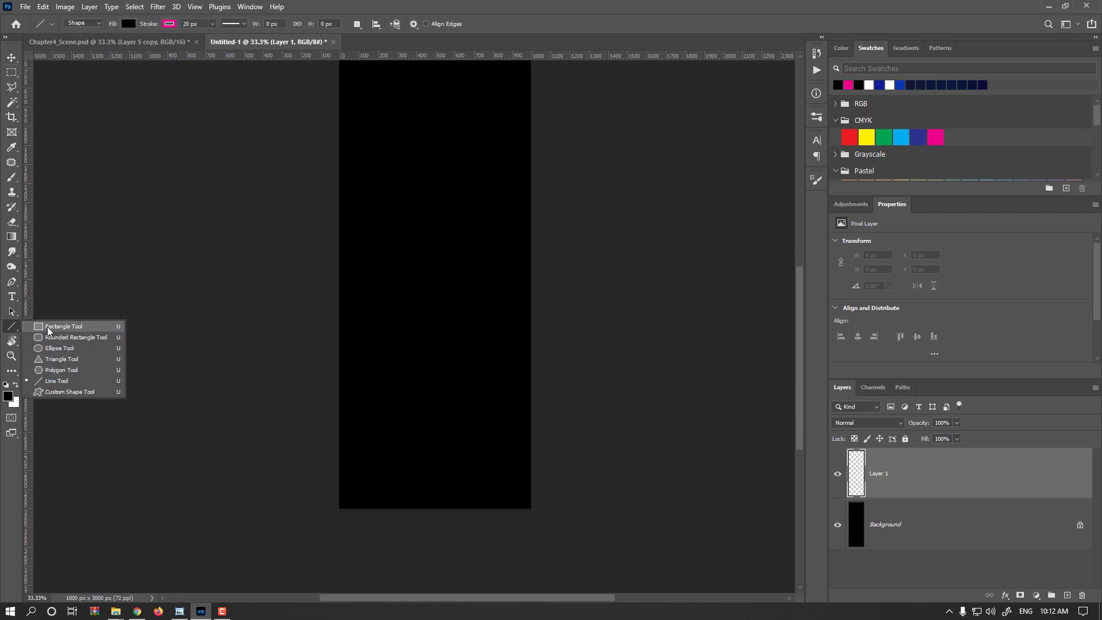
left_click(48, 330)
mouse_move(411, 376)
left_mouse_down()
mouse_move(453, 450)
mouse_move(446, 477)
left_mouse_up()
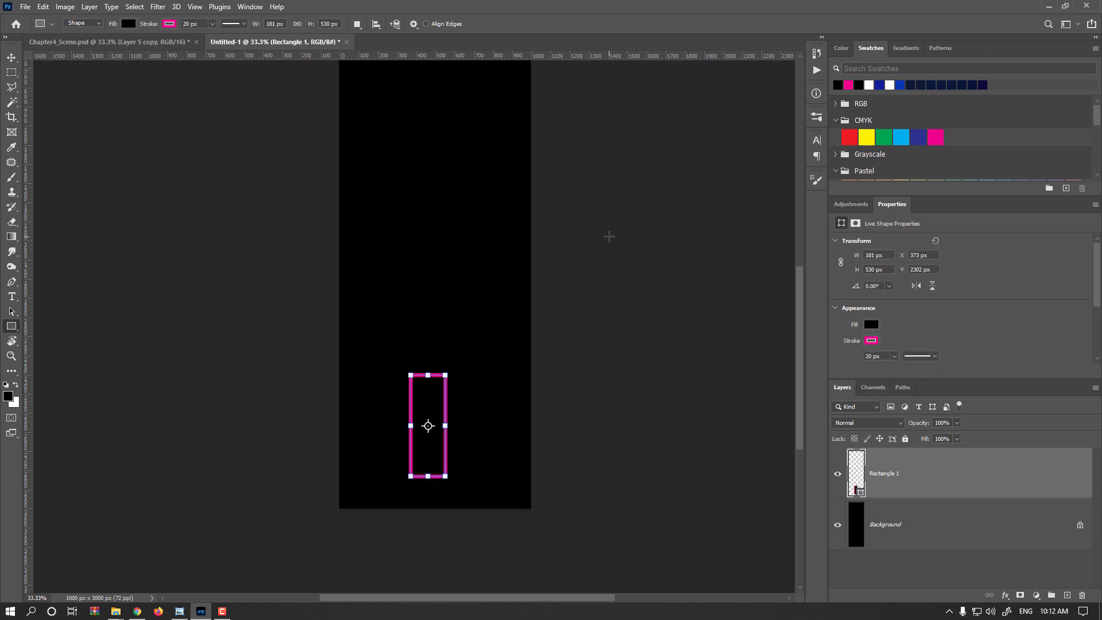
- Fill the rectangle with white and remove its pink stroke
key("ctrl+BackSpace")
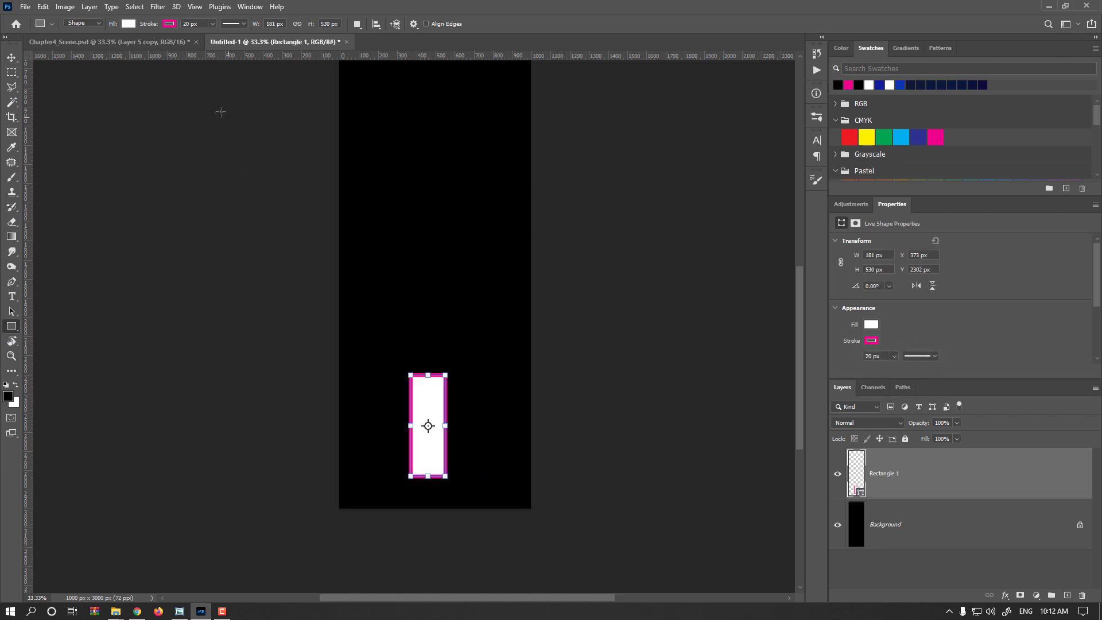
left_click(128, 24)
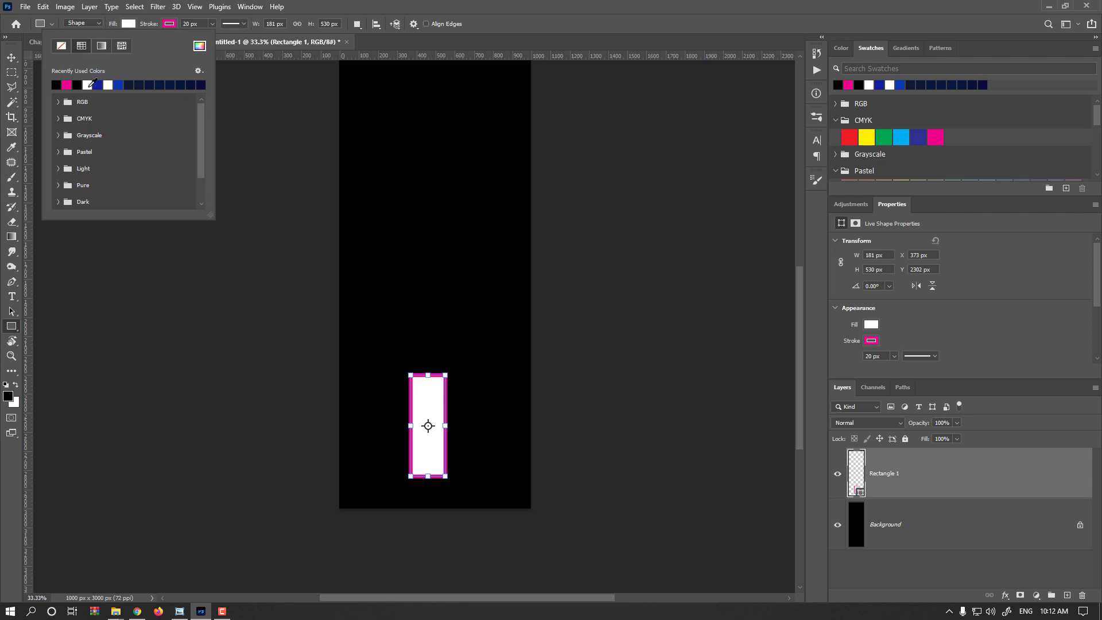
left_click(169, 24)
left_click(102, 45)
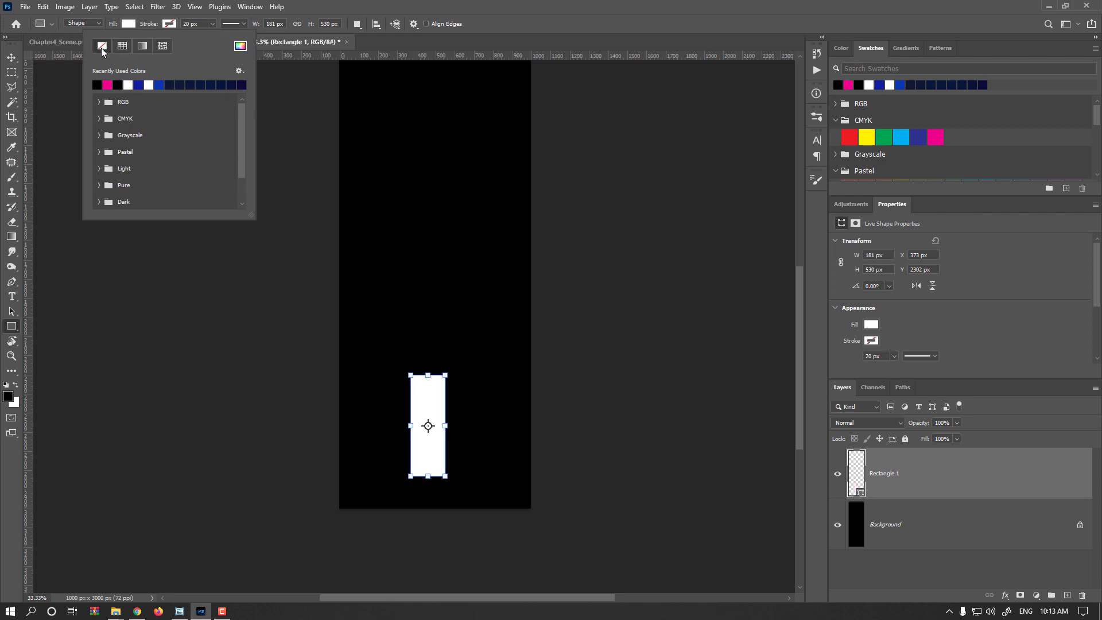
left_click(174, 25)
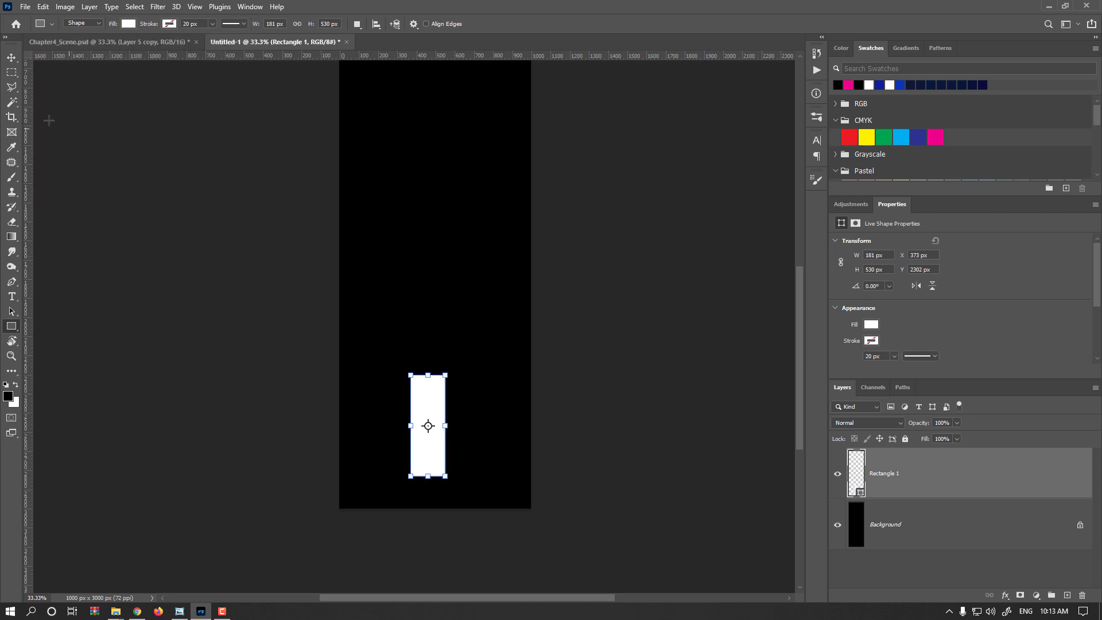
- Stretch the white rectangle upward and narrow it to about 121 × 803 px
left_click_drag(428, 375, 428, 322)
left_click_drag(410, 399, 421, 400)
key("ctrl+minus")
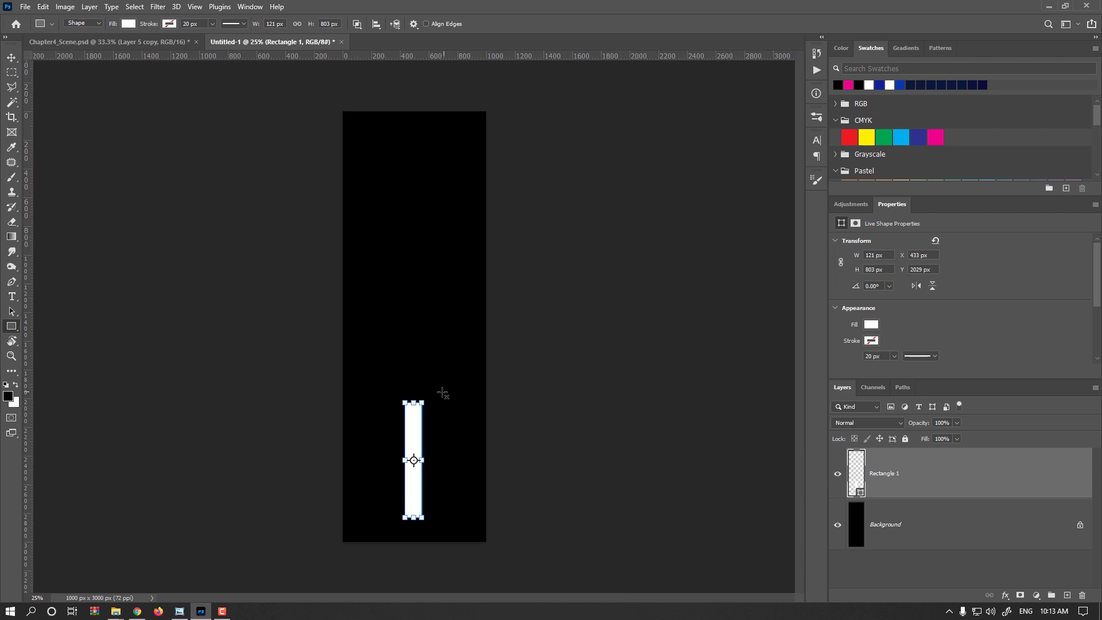
scroll(442, 393, "up", 1)
left_click(16, 59)
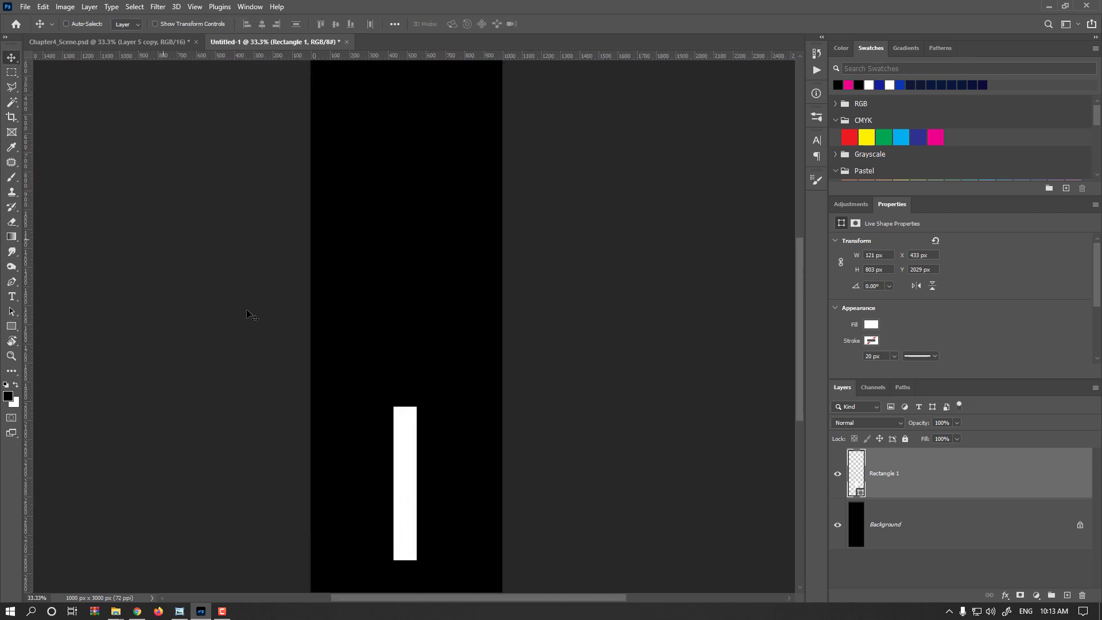
key("alt+shift")
left_click_drag(393, 463, 433, 389)
left_click_drag(448, 423, 447, 417)
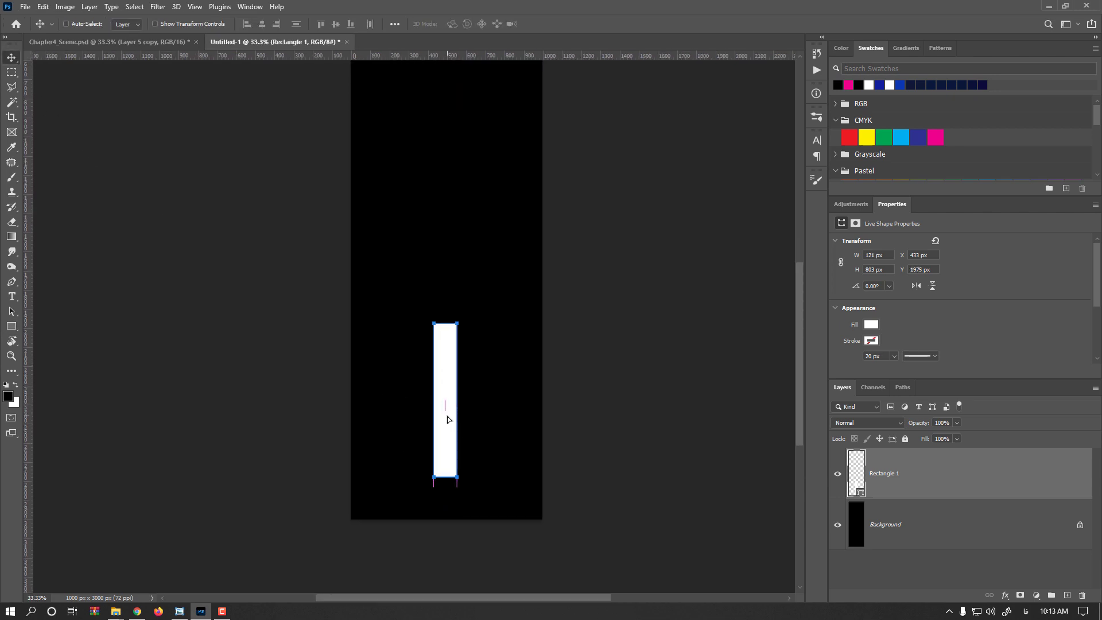
key("ctrl+minus")
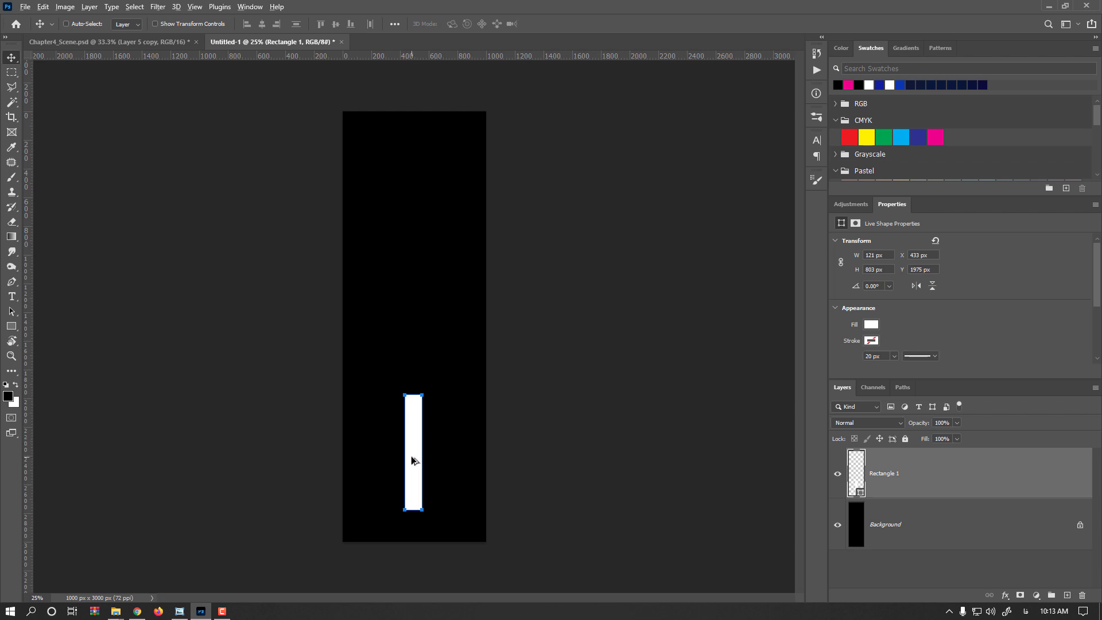
left_click_drag(414, 450, 414, 285)
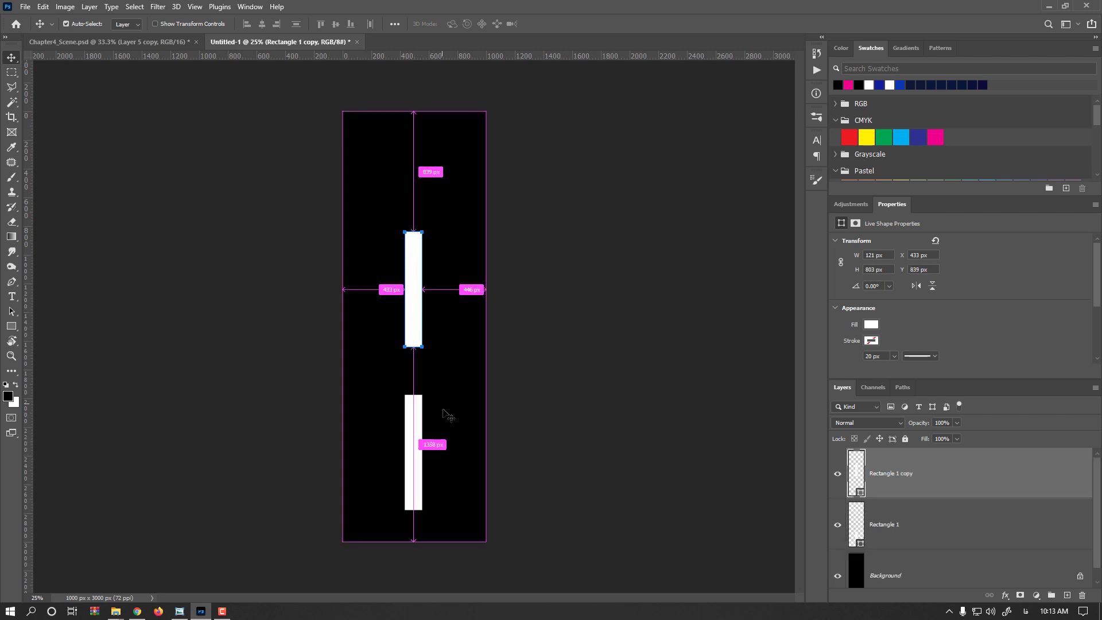
key("ctrl+z")
key("ctrl+z")
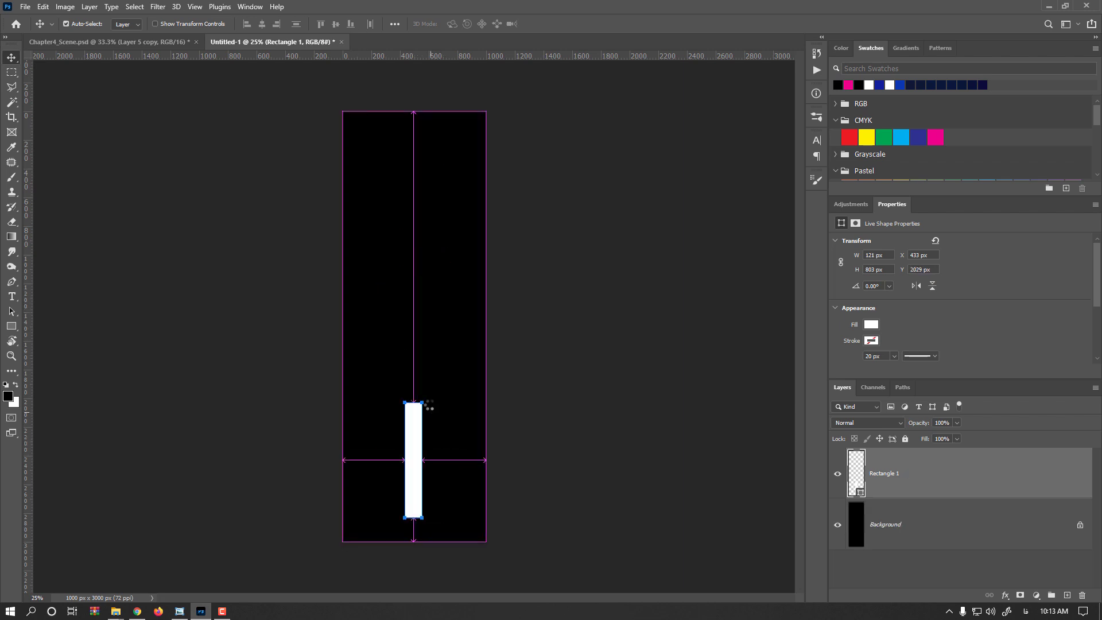
- Scale the white bar down to about 67 × 581 px and place two copies above it along the canvas centre line
key("t")
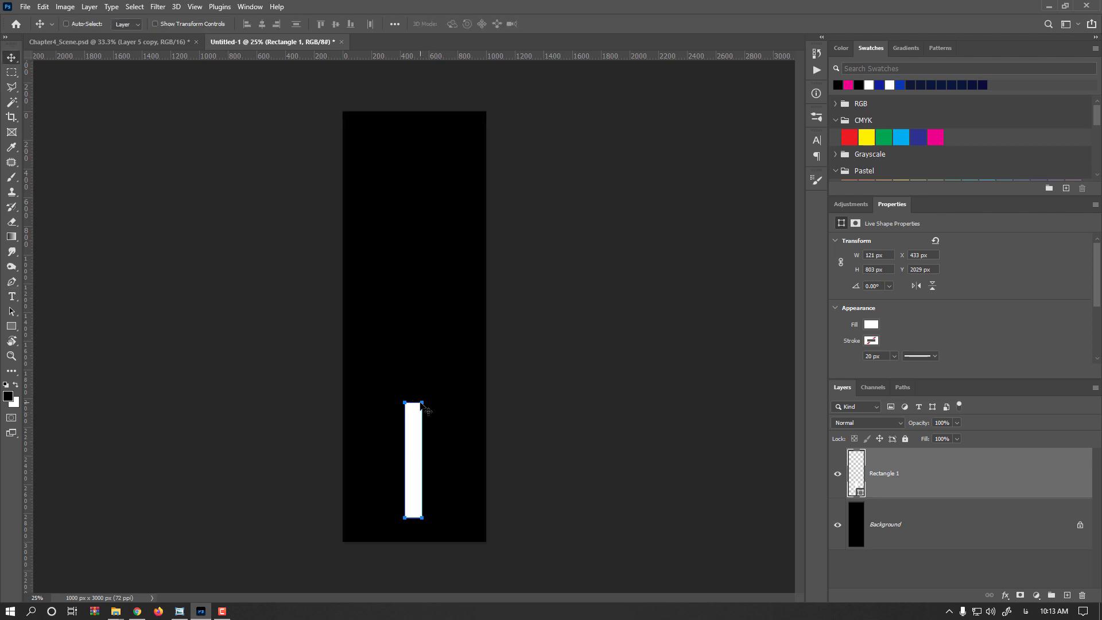
key("ctrl+t")
left_click_drag(422, 403, 411, 434)
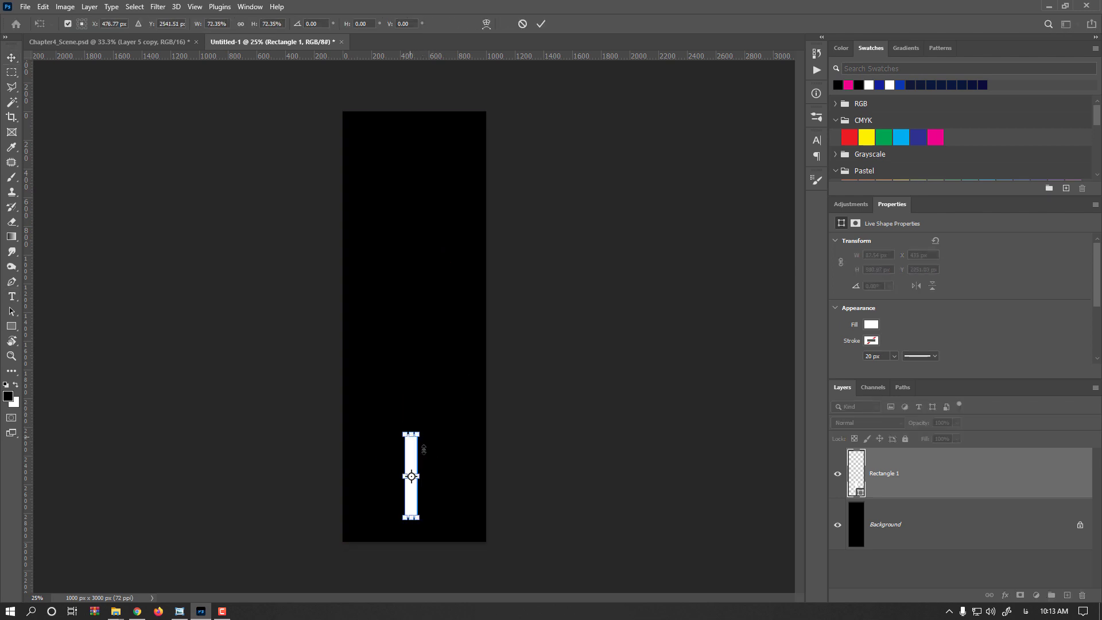
left_click_drag(419, 473, 423, 176)
key("Return")
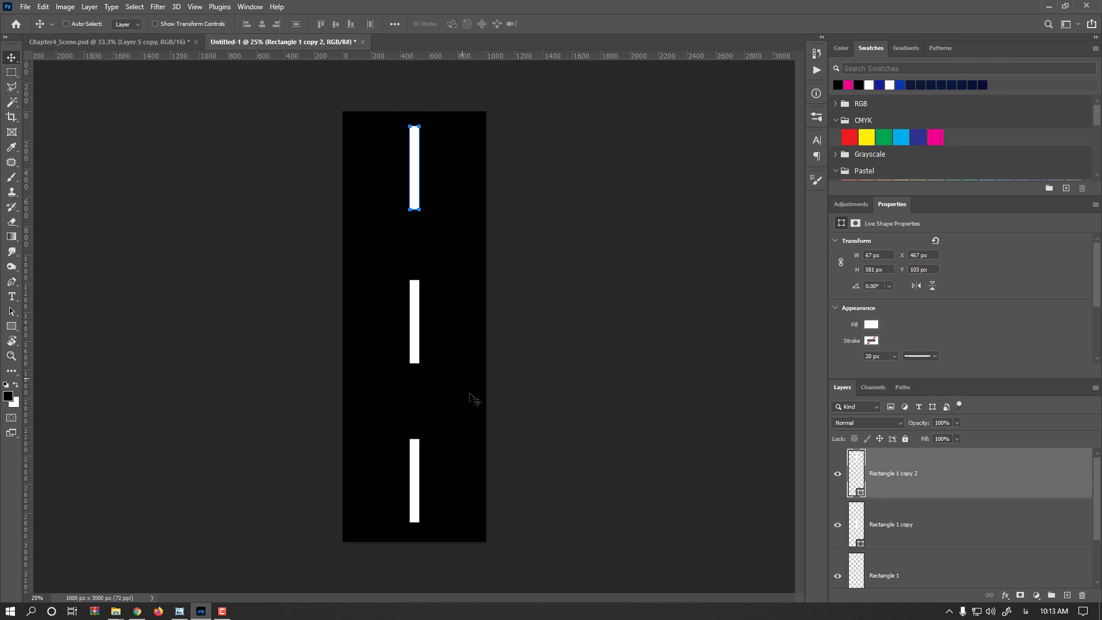
- Select all three white bars and transform them together, pulling in both ends to a combined height of about 2581 px
left_click_drag(528, 524, 332, 167)
key("ctrl+t")
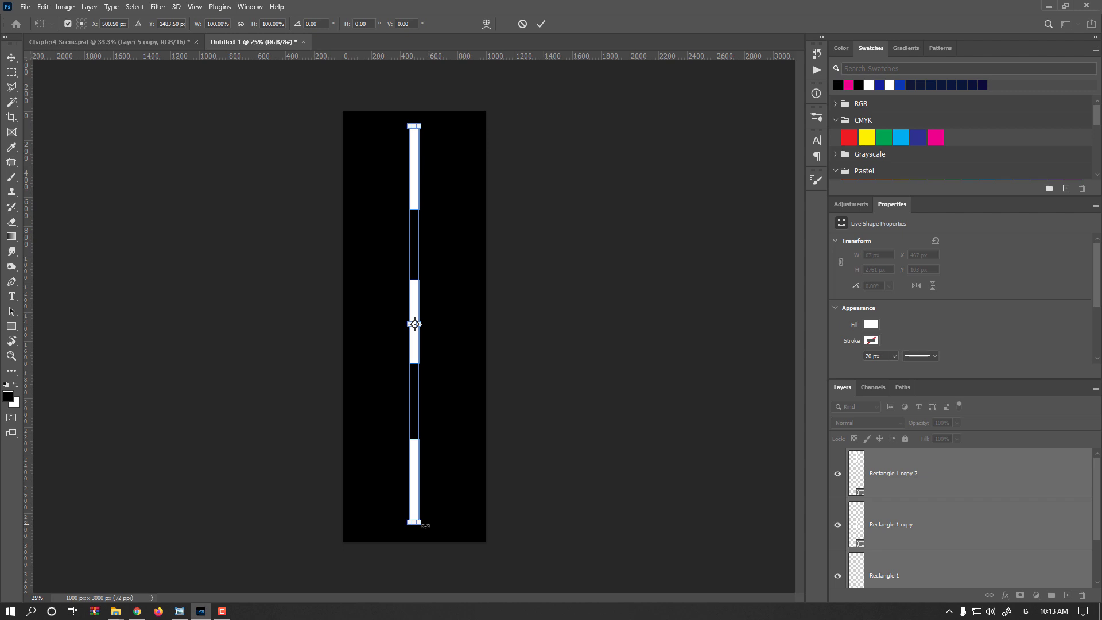
left_click_drag(416, 523, 415, 507)
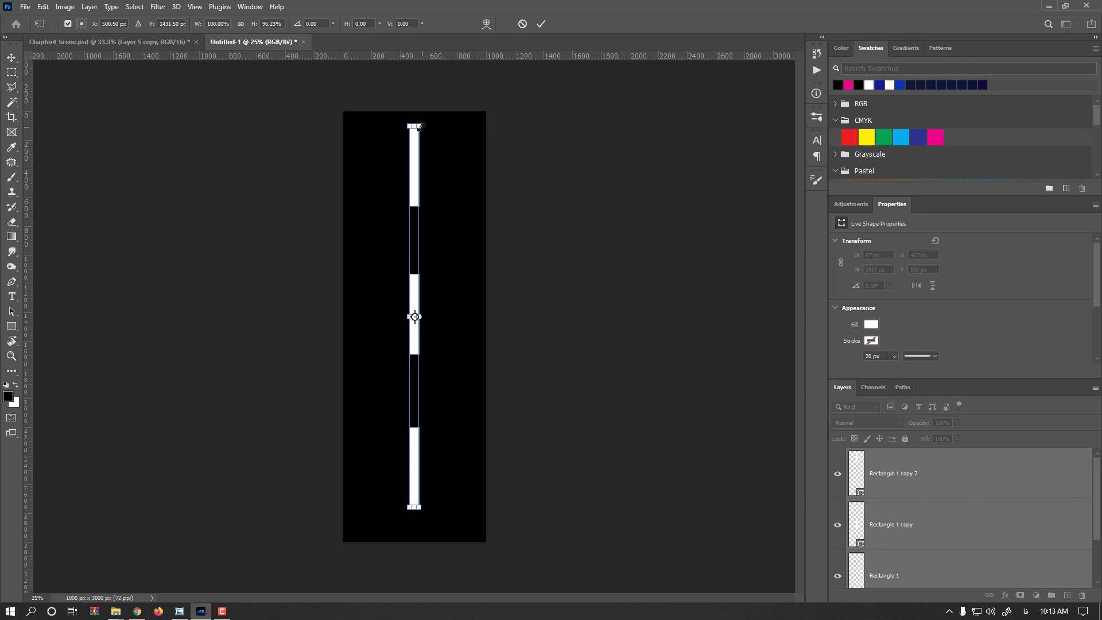
left_click_drag(415, 125, 414, 132)
key("Return")
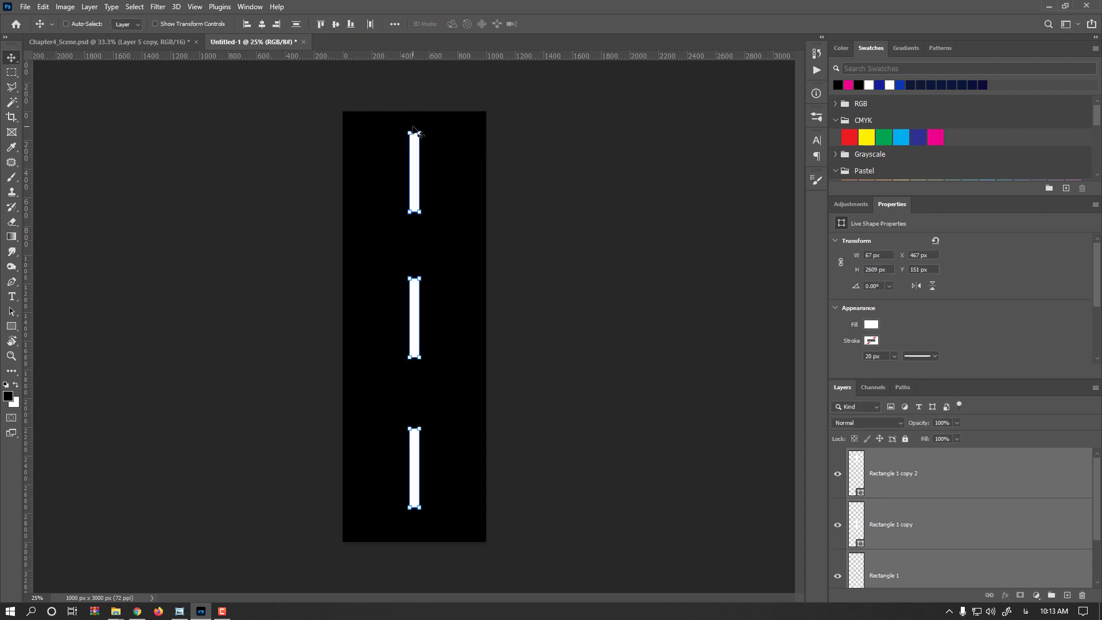
key("ctrl+t")
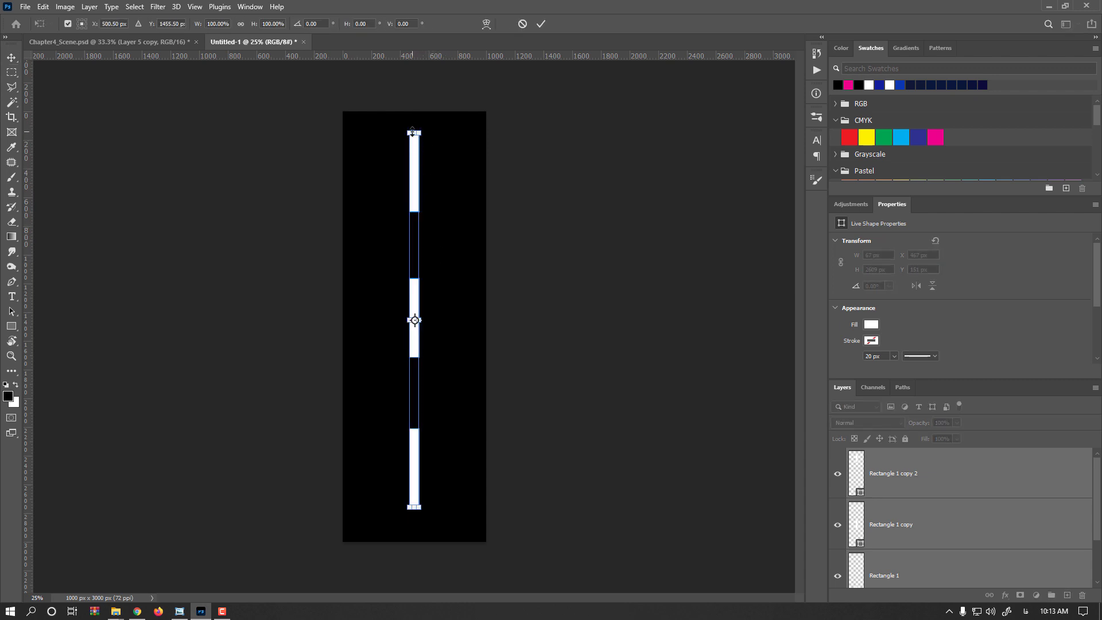
left_click_drag(412, 132, 413, 136)
key("Return")
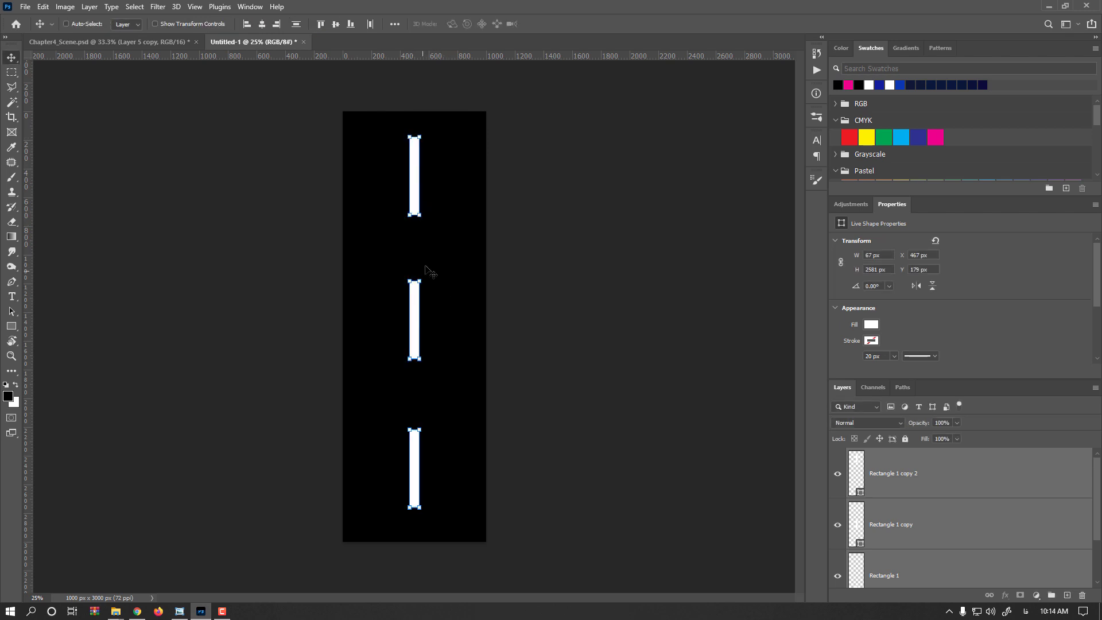
- Flatten the three white bars and the black background into a single layer
scroll(896, 505, "down", 3)
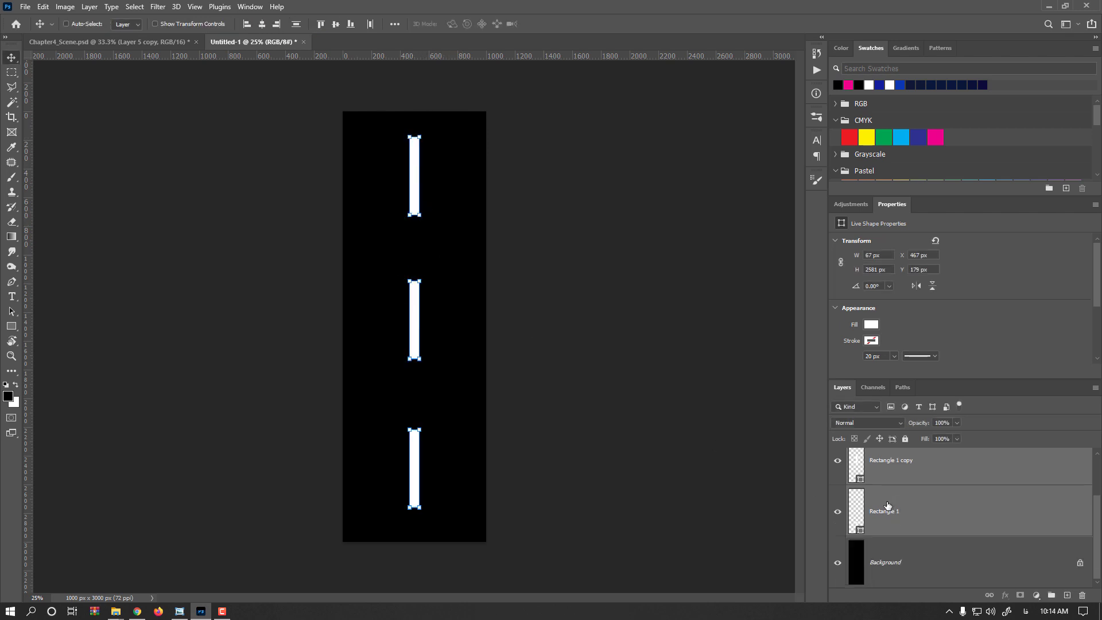
scroll(889, 504, "up", 3)
left_click(890, 491)
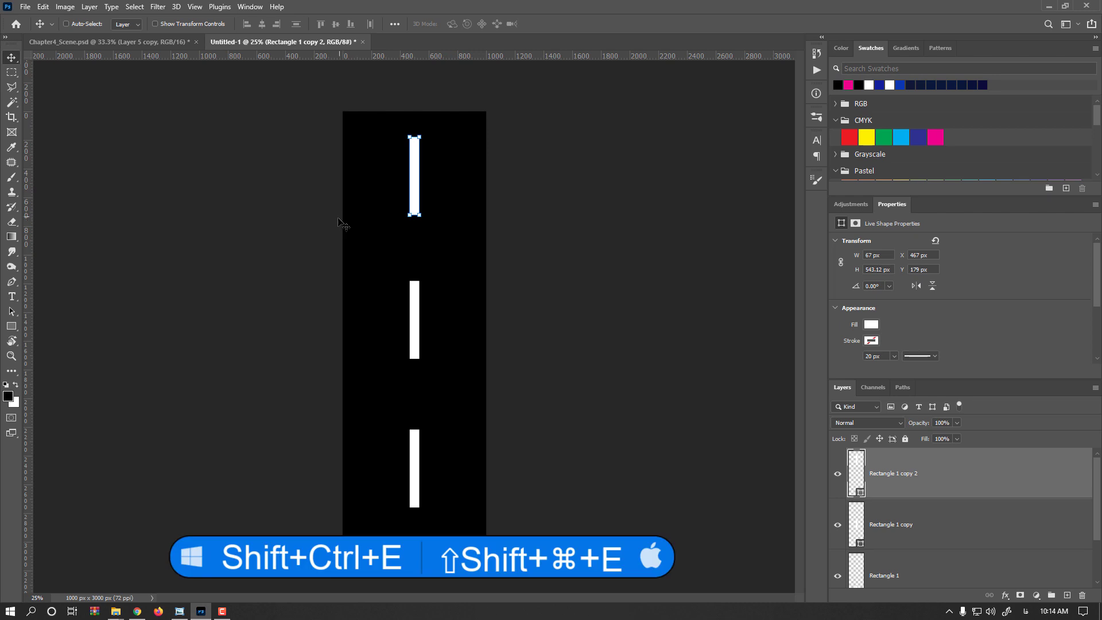
left_click(89, 6)
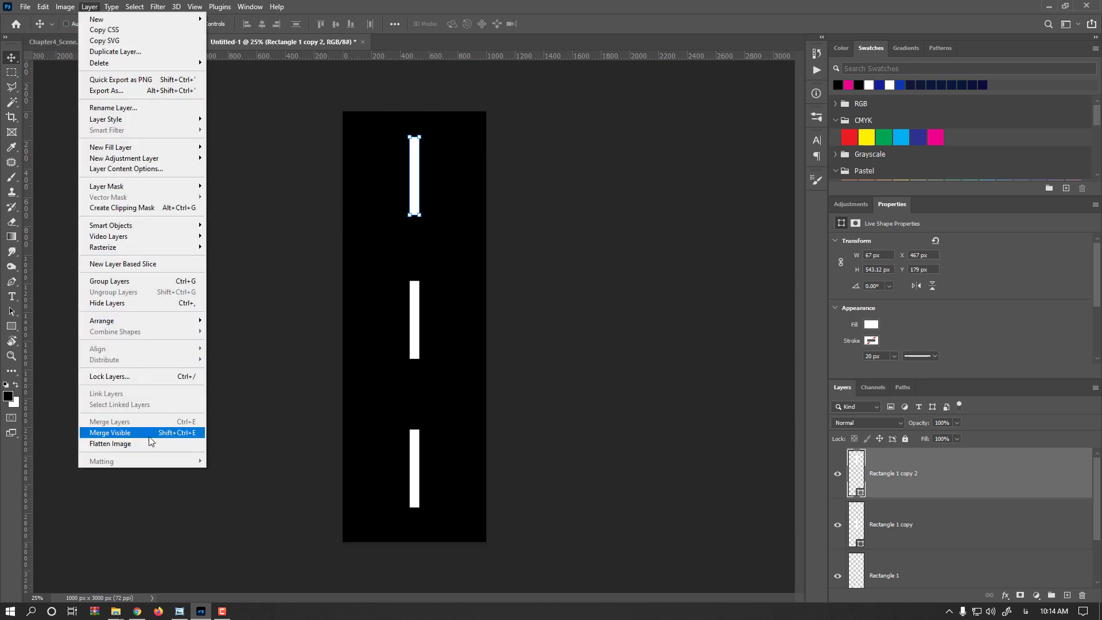
left_click(131, 446)
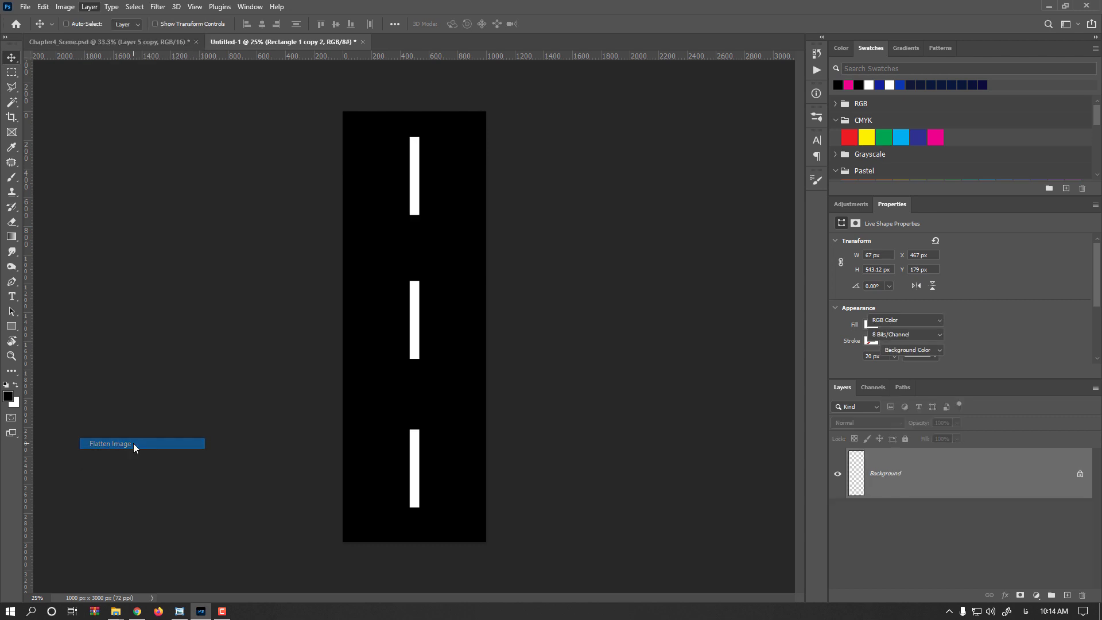
- Apply a Gaussian Blur with a radius of 8.6 pixels to the flattened lane-marking image
scroll(410, 167, "up", 3)
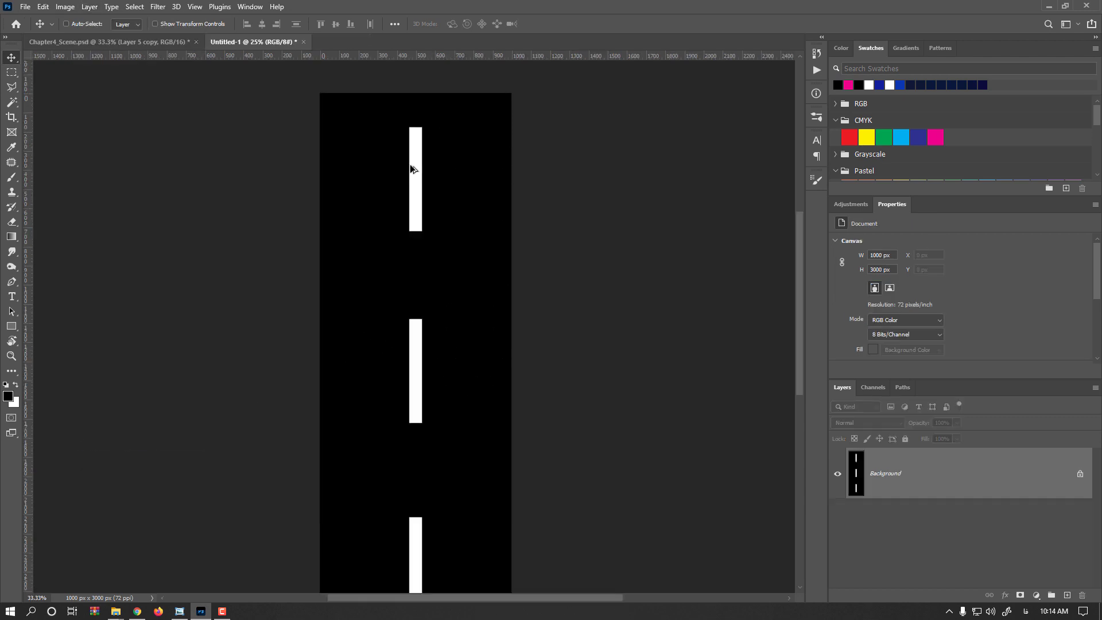
left_click_drag(440, 183, 413, 216)
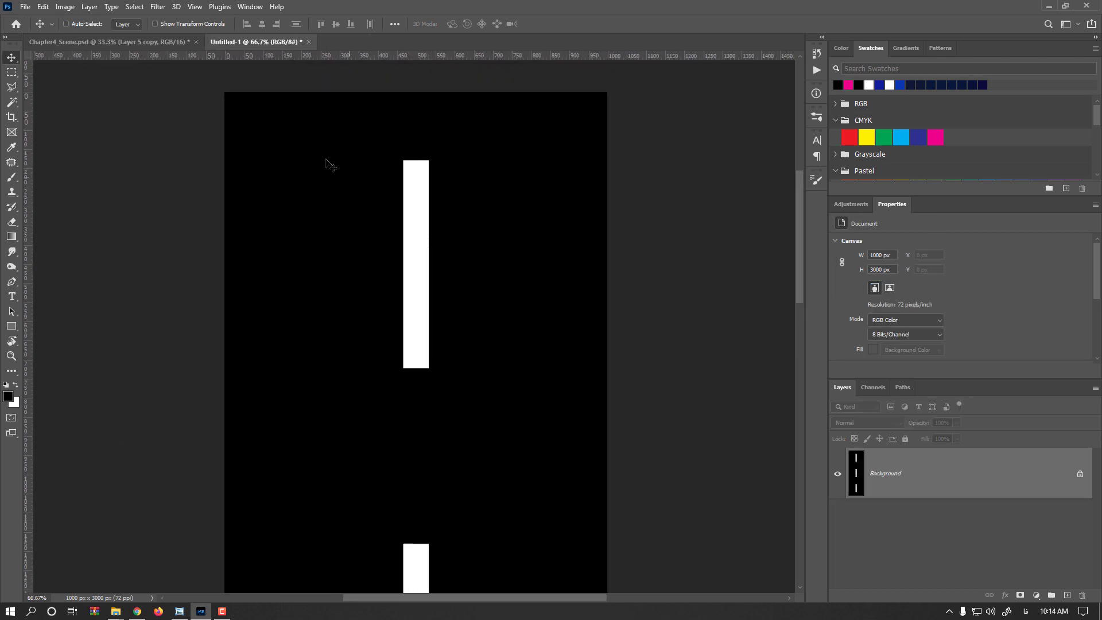
left_click(159, 7)
mouse_move(232, 154)
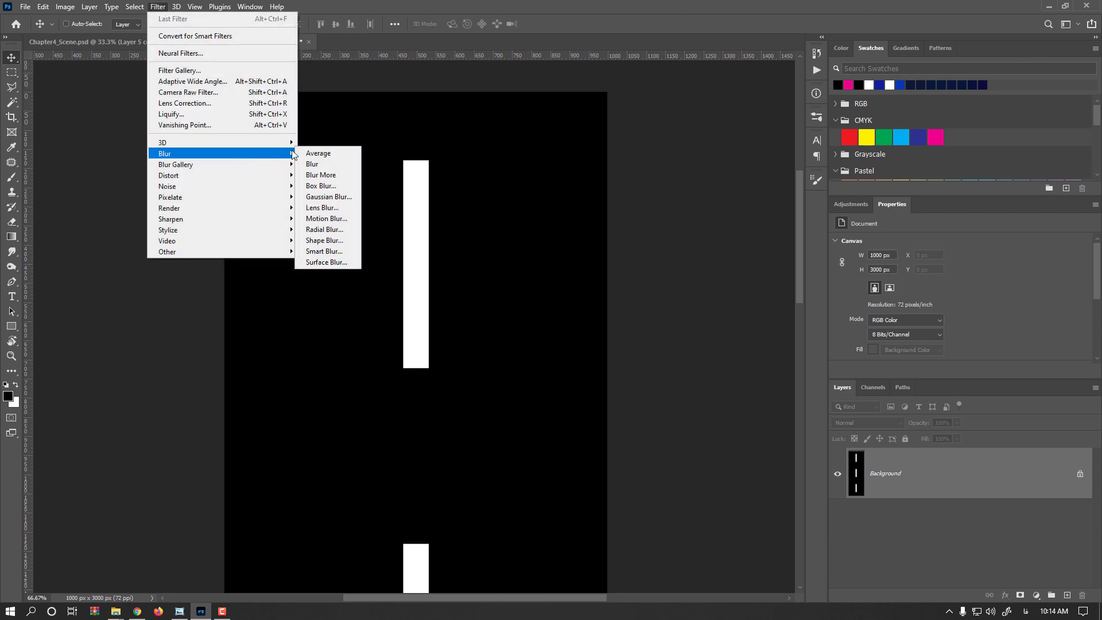
left_click(338, 196)
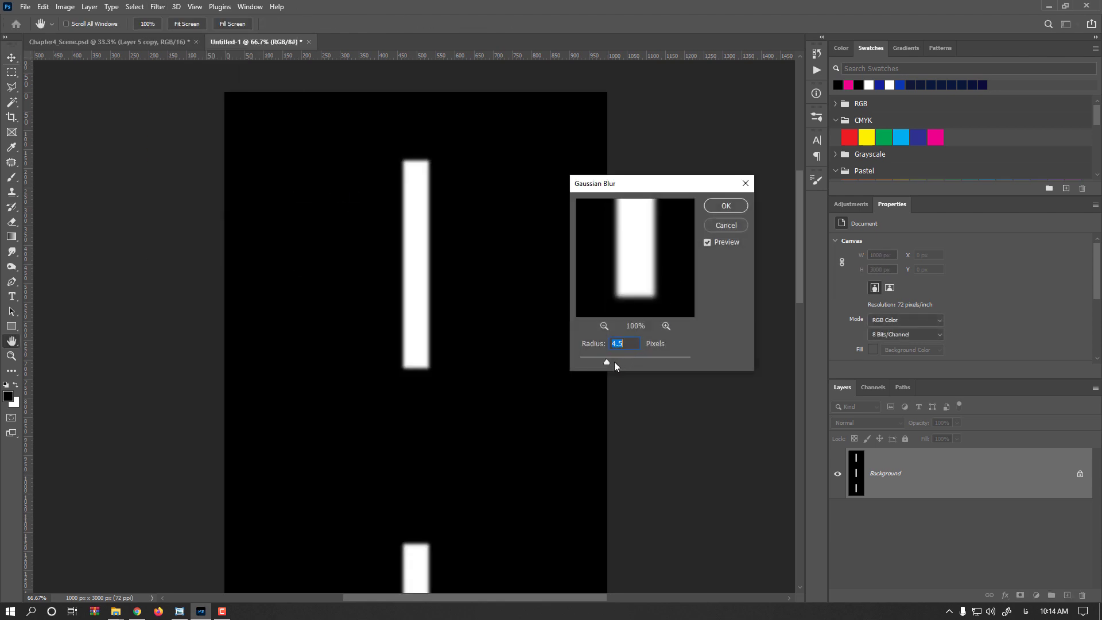
left_click_drag(614, 362, 615, 363)
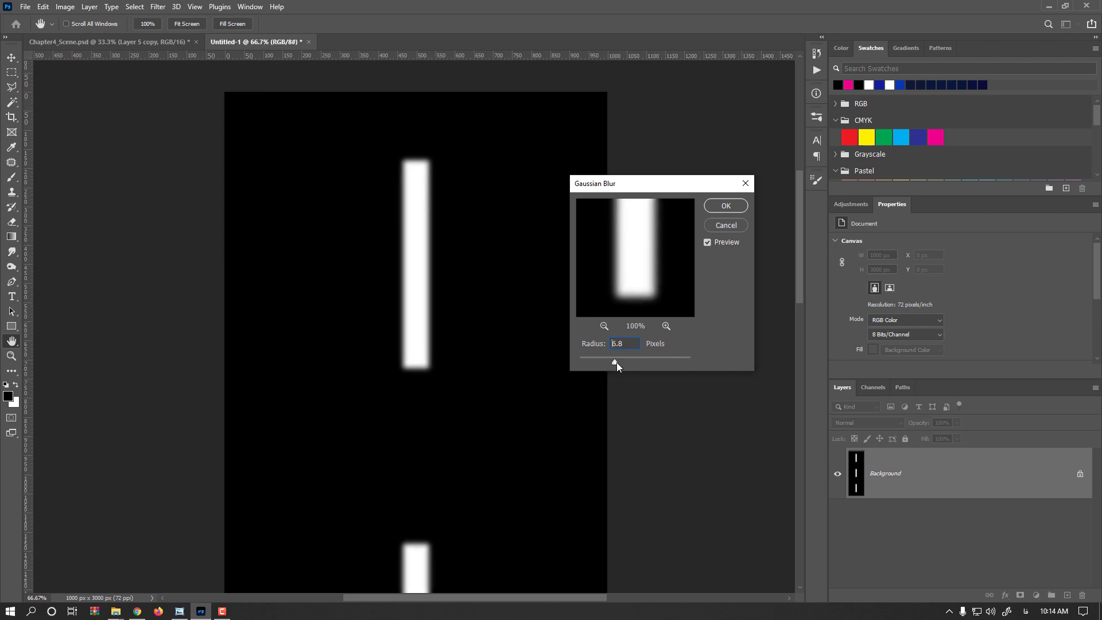
left_click_drag(617, 362, 621, 361)
left_click(727, 207)
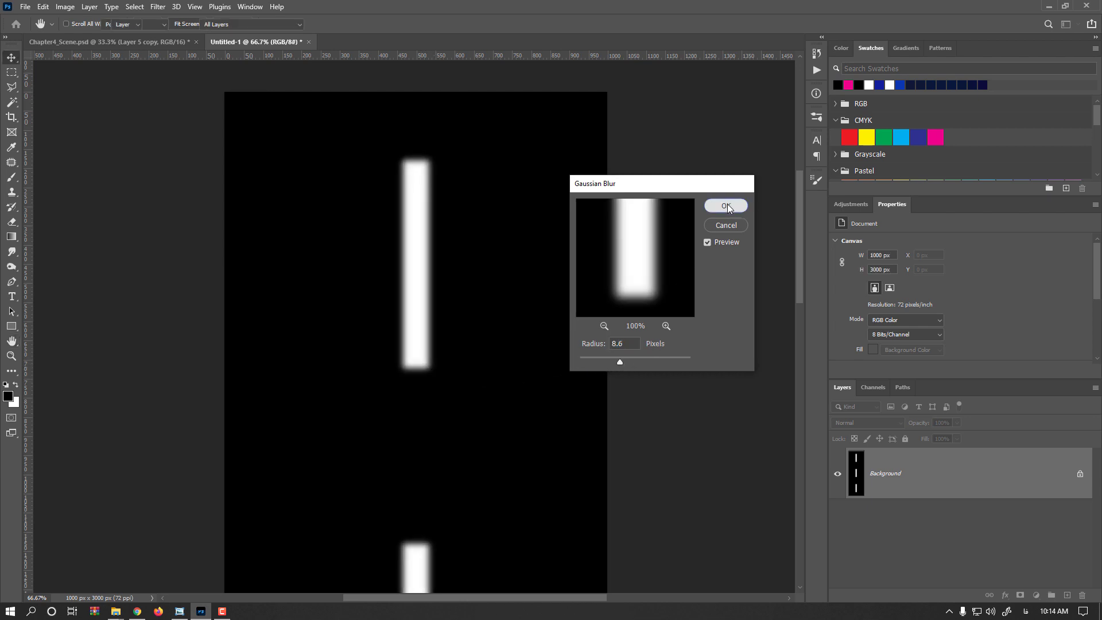
- Apply Levels to the blurred lane markings with input levels 122, 0.50 and 185 for crisp, rounded corners
left_click(65, 6)
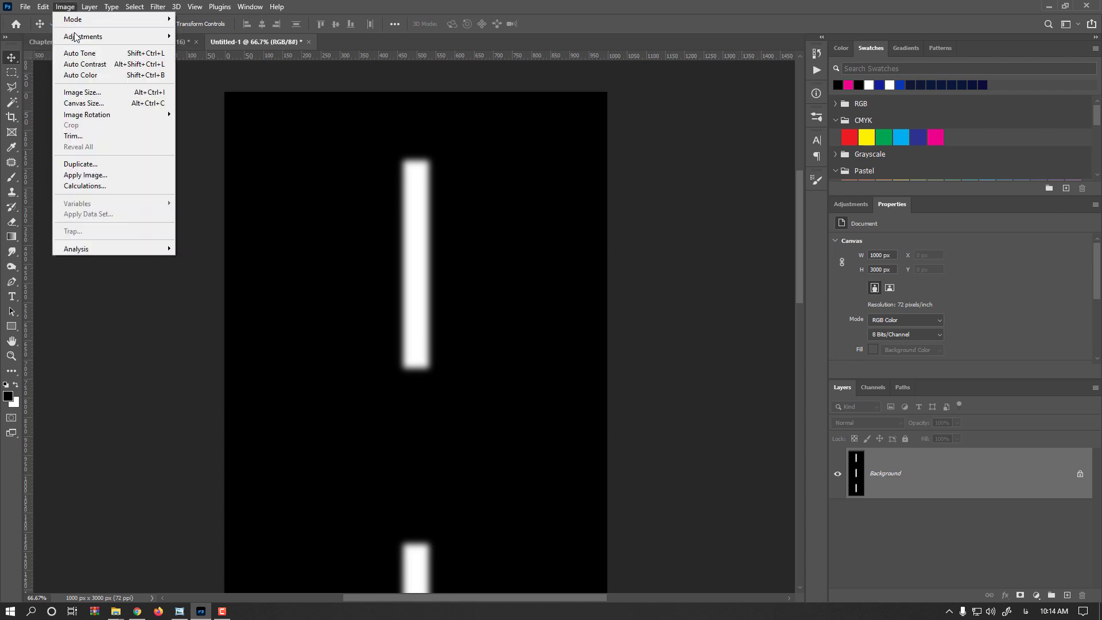
mouse_move(81, 37)
left_click(245, 48)
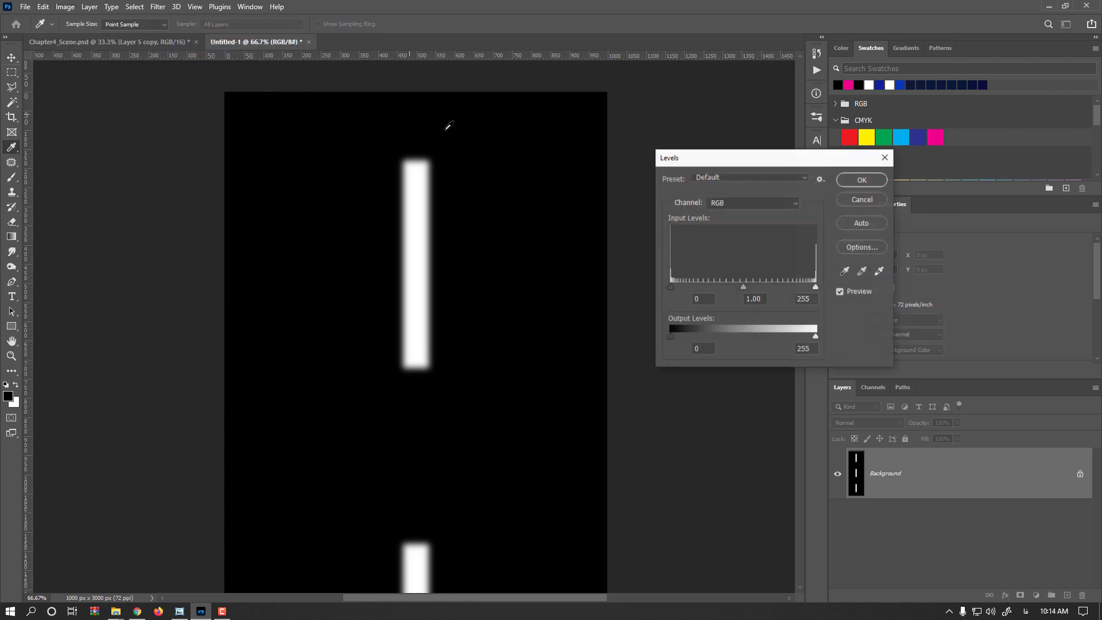
left_click_drag(816, 287, 777, 290)
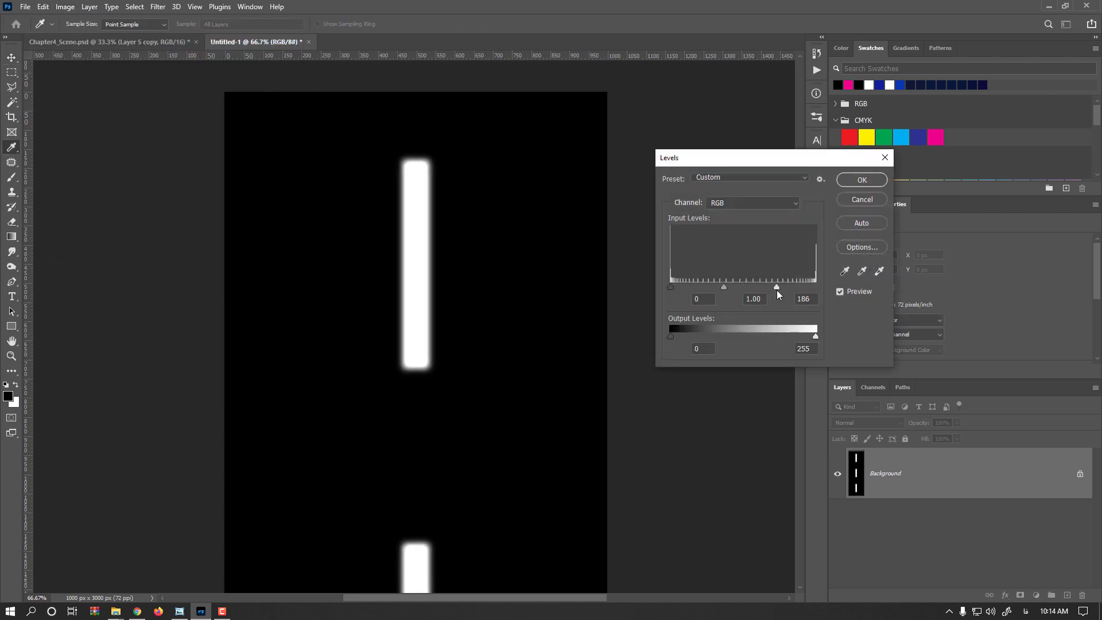
left_click_drag(670, 288, 765, 284)
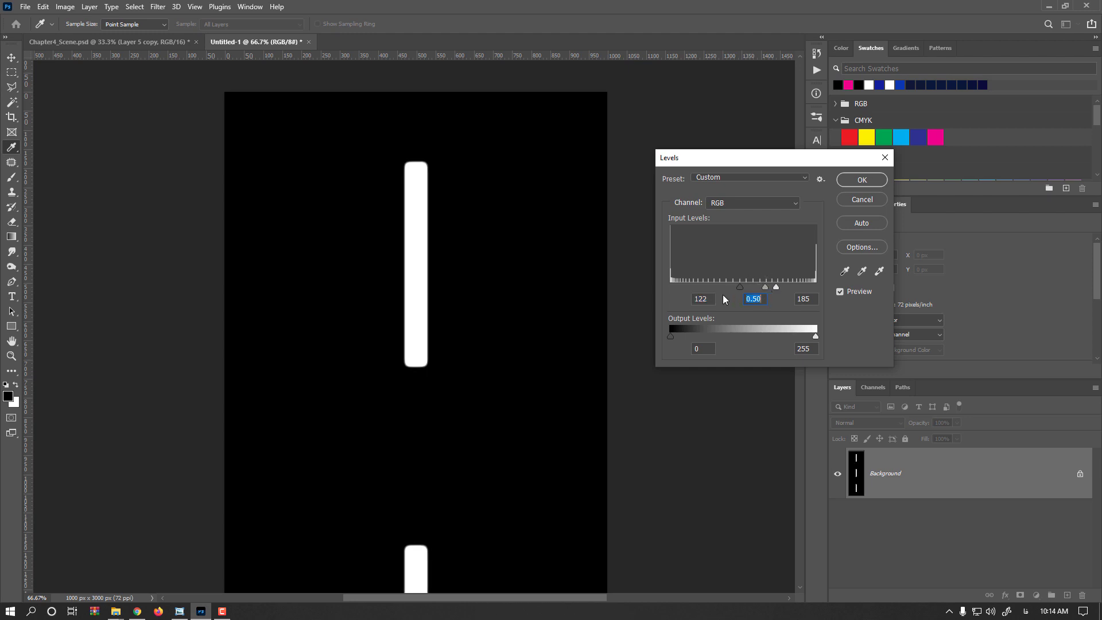
left_click(861, 179)
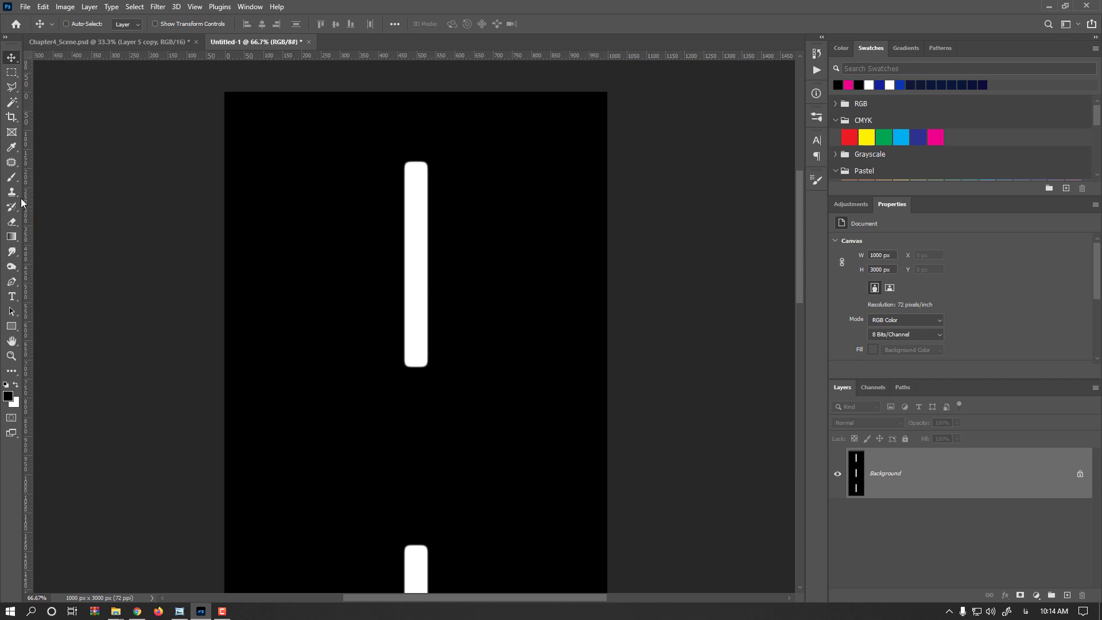
- Paint black worn specks on the uppermost bar with the rough textured brush at 295 px and 100% flow
left_click(12, 178)
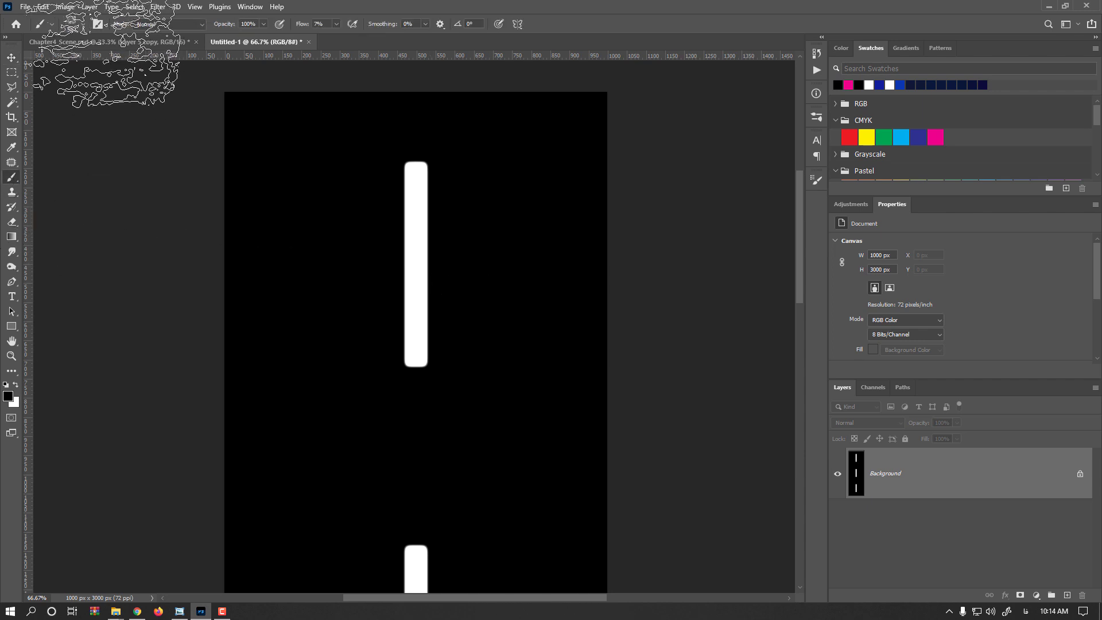
right_click(359, 192)
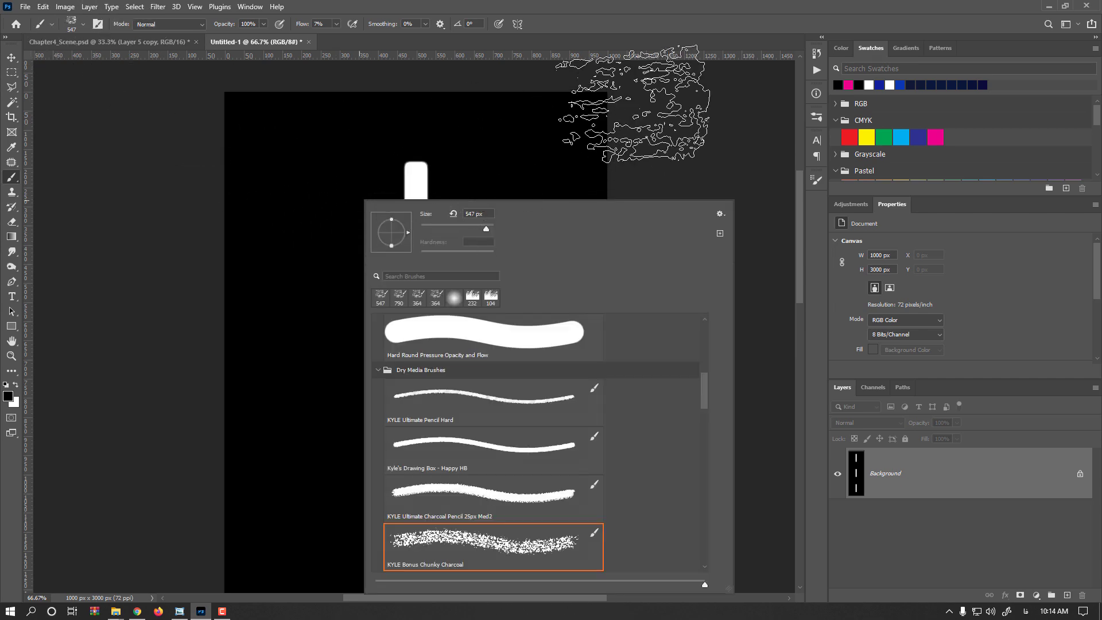
left_click(649, 158)
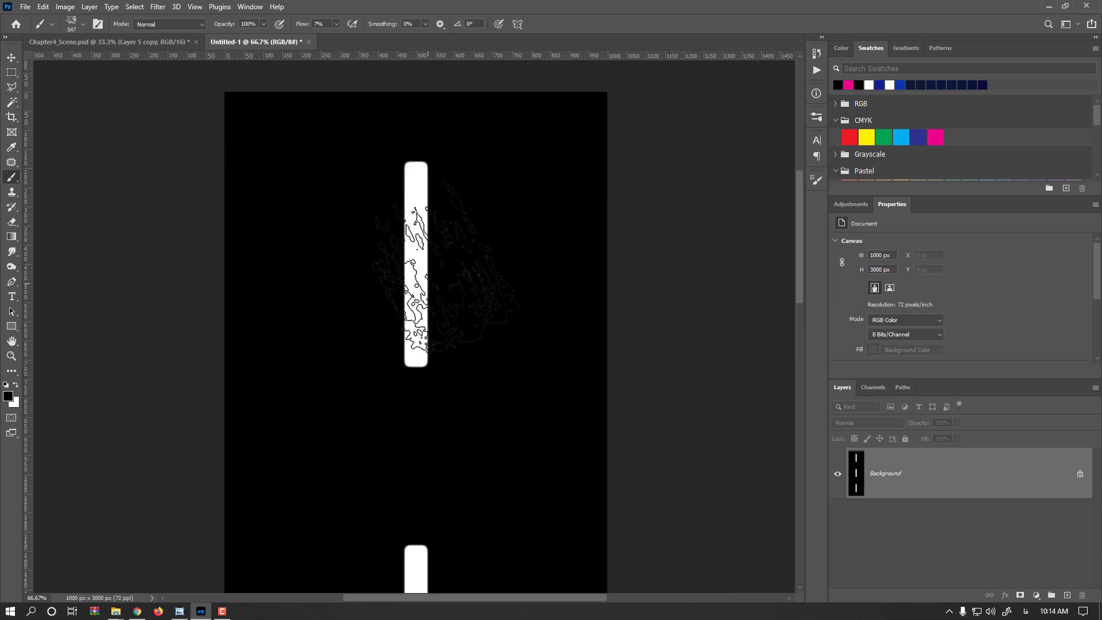
left_click_drag(298, 26, 521, 32)
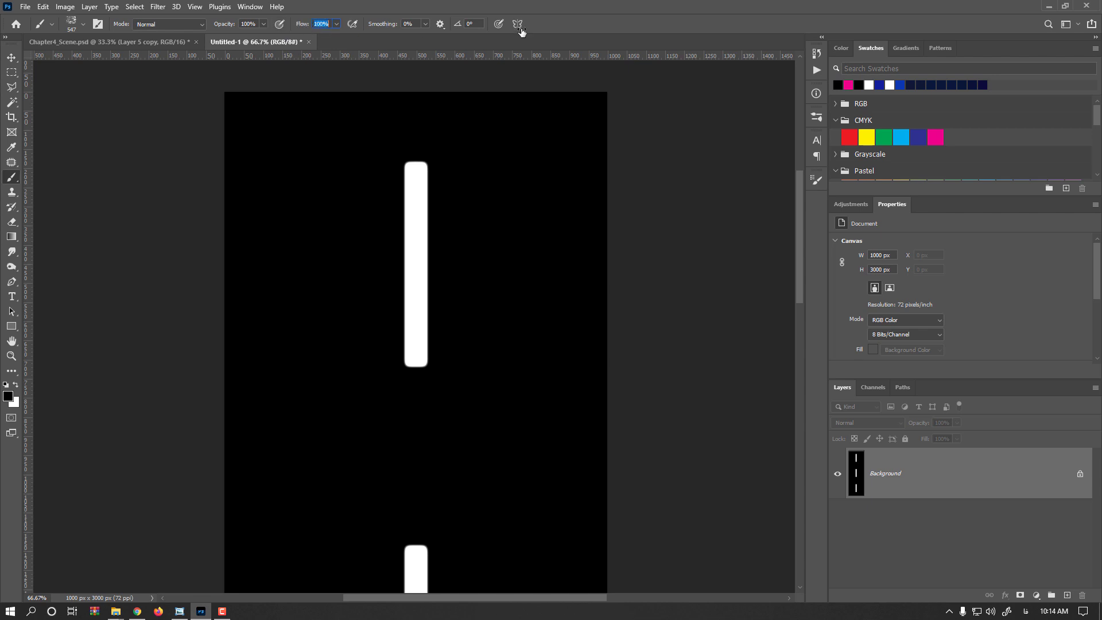
left_click_drag(426, 258, 379, 275)
left_click(421, 252)
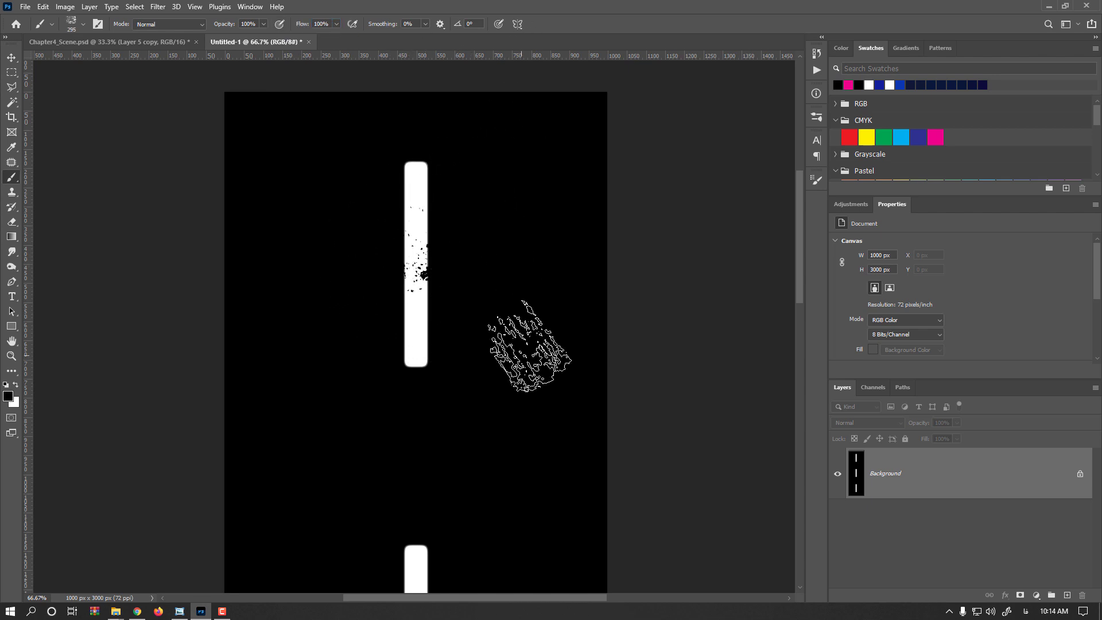
left_click(383, 347)
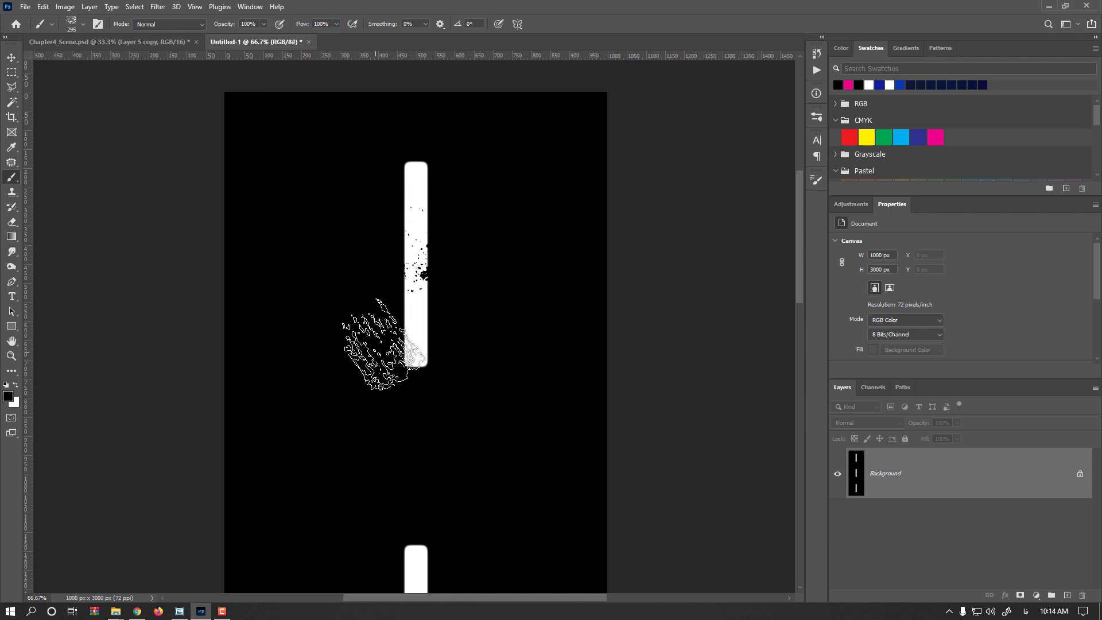
- Continue the black worn texture along all three white bars with the same textured brush
mouse_move(369, 454)
left_mouse_down()
mouse_move(369, 308)
mouse_move(378, 431)
left_mouse_up()
mouse_move(408, 352)
left_mouse_down()
mouse_move(386, 188)
mouse_move(391, 85)
left_mouse_up()
left_click(407, 299)
left_click(416, 407)
left_click_drag(419, 489, 420, 185)
left_click(402, 388)
left_click(428, 529)
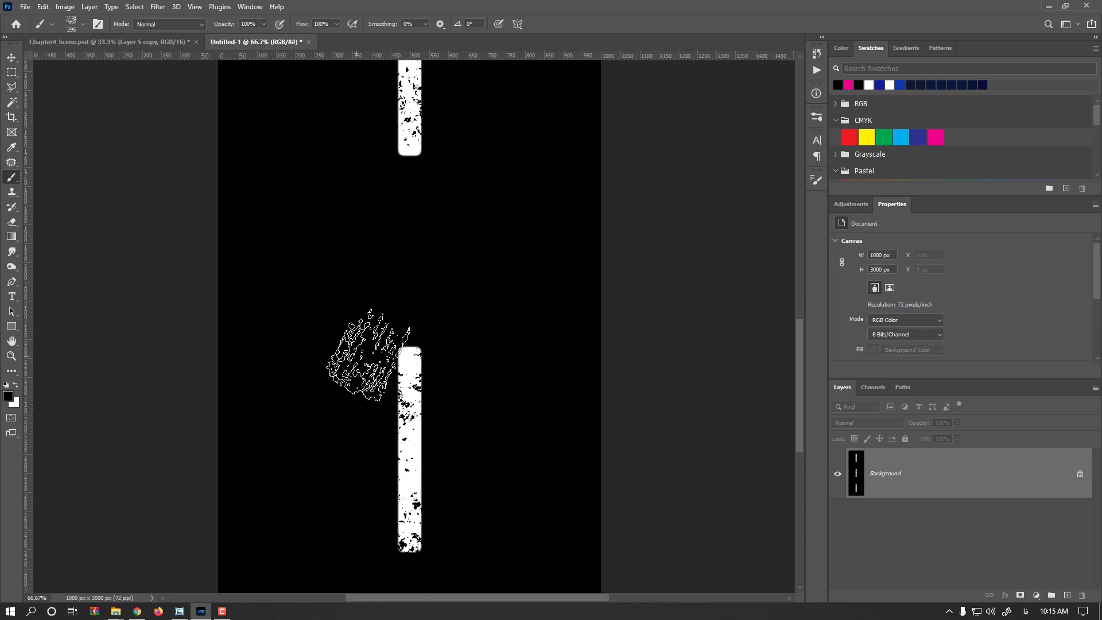
left_click_drag(381, 349, 380, 583)
left_click_drag(390, 81, 388, 472)
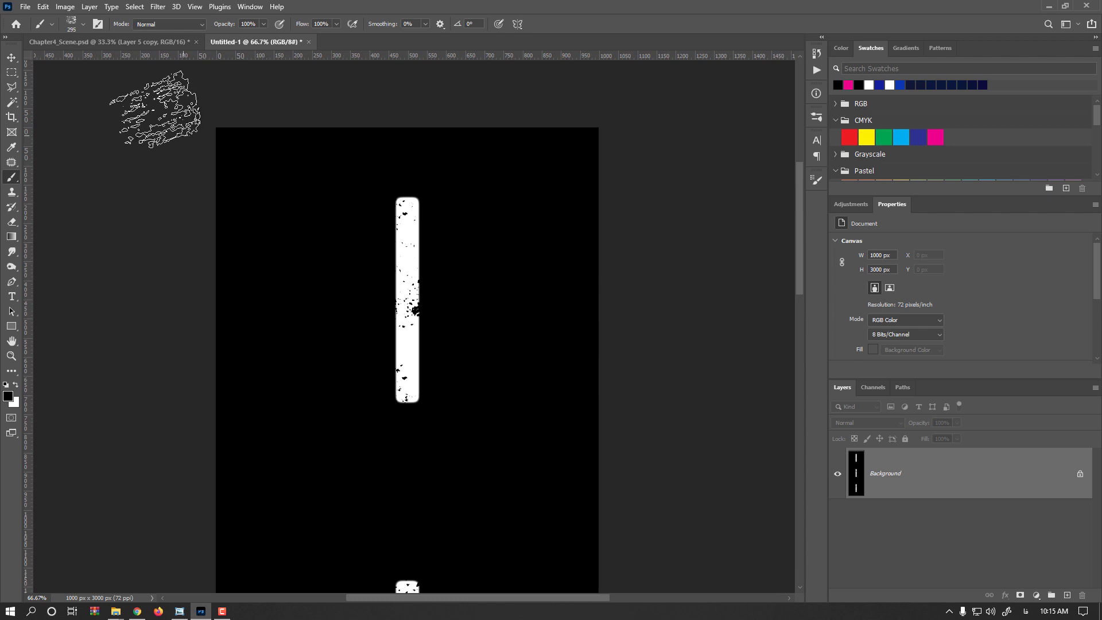
- Soften the weathered lane markings with a Gaussian Blur of radius 1.5 pixels
left_click(12, 57)
left_click(158, 7)
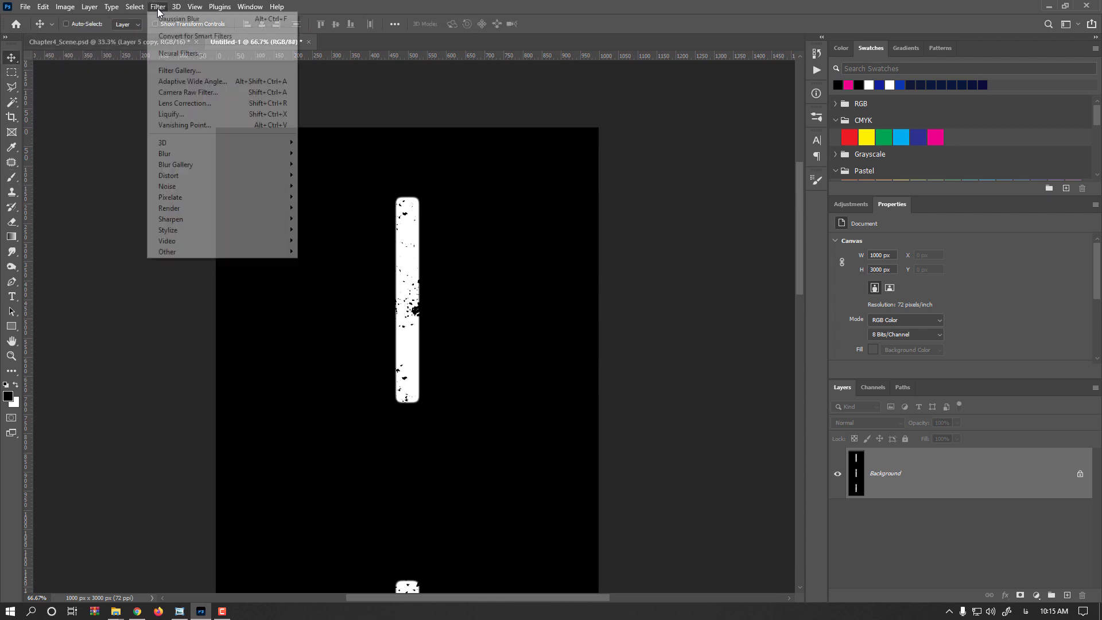
mouse_move(241, 153)
left_click(324, 198)
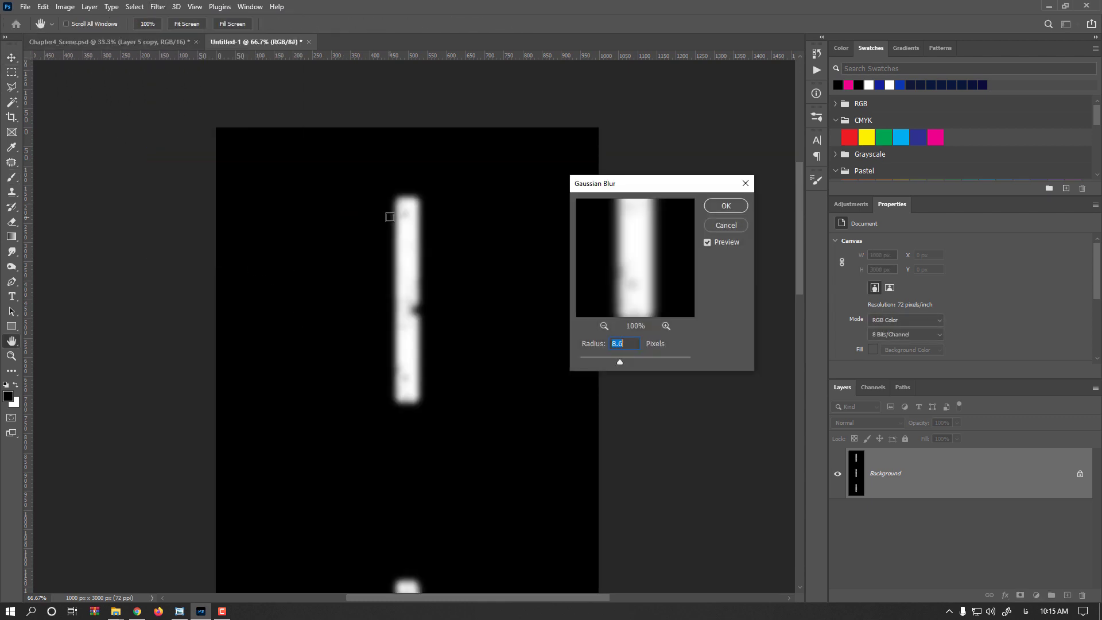
left_click_drag(598, 360, 590, 358)
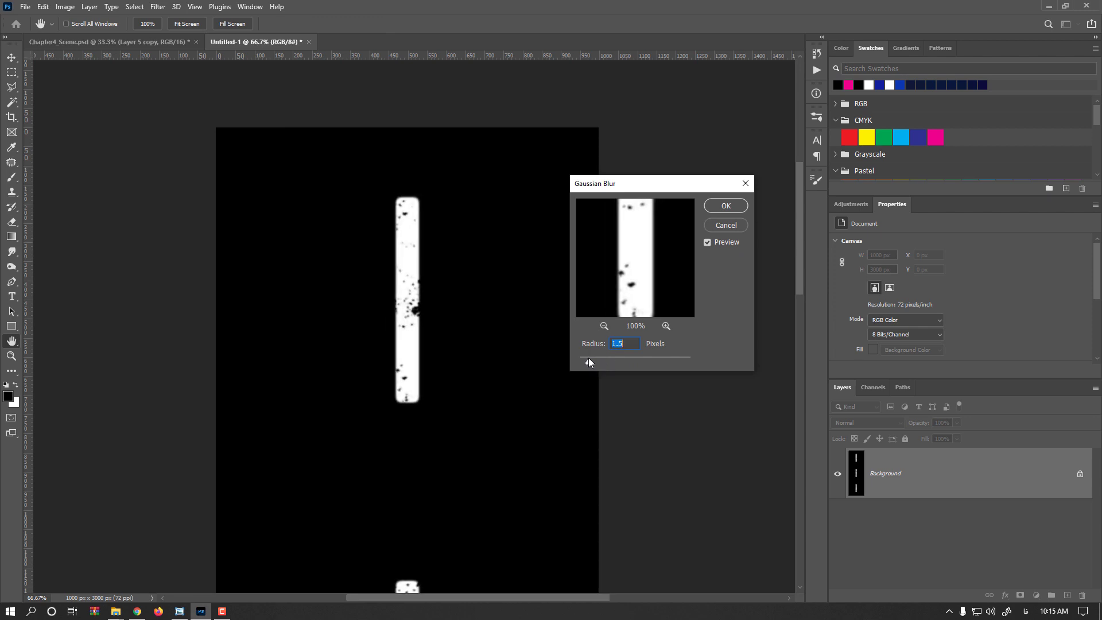
left_click(713, 207)
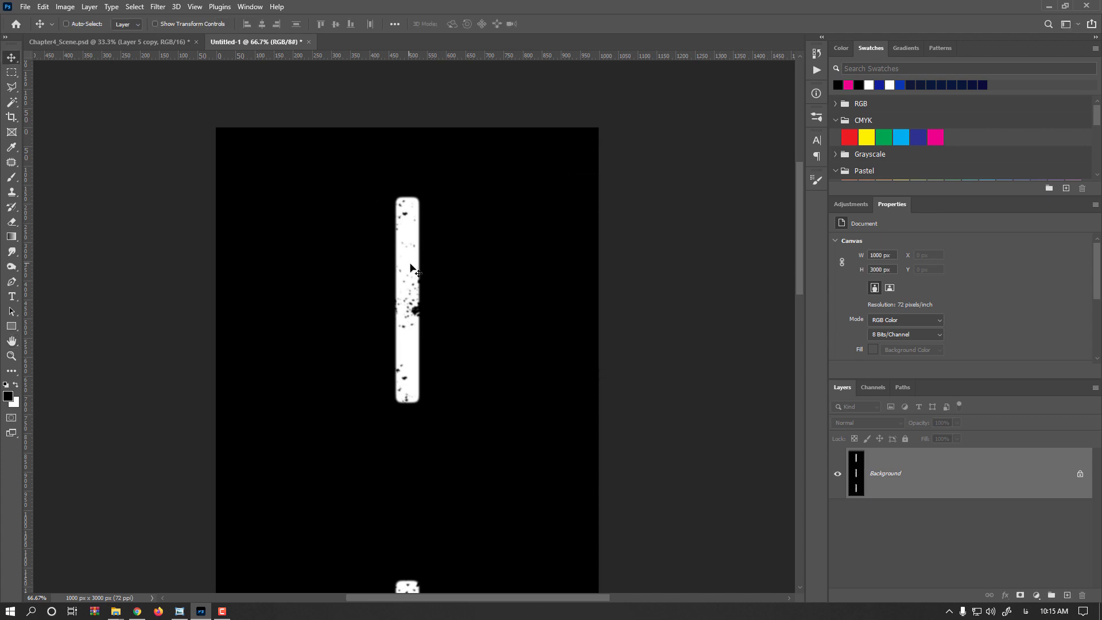
- Copy the lane-marking image into Chapter4_Scene.psd, accepting the different bit depth, and place it at the top of the layer stack, vertically centred on the canvas
left_click_drag(415, 268, 147, 38)
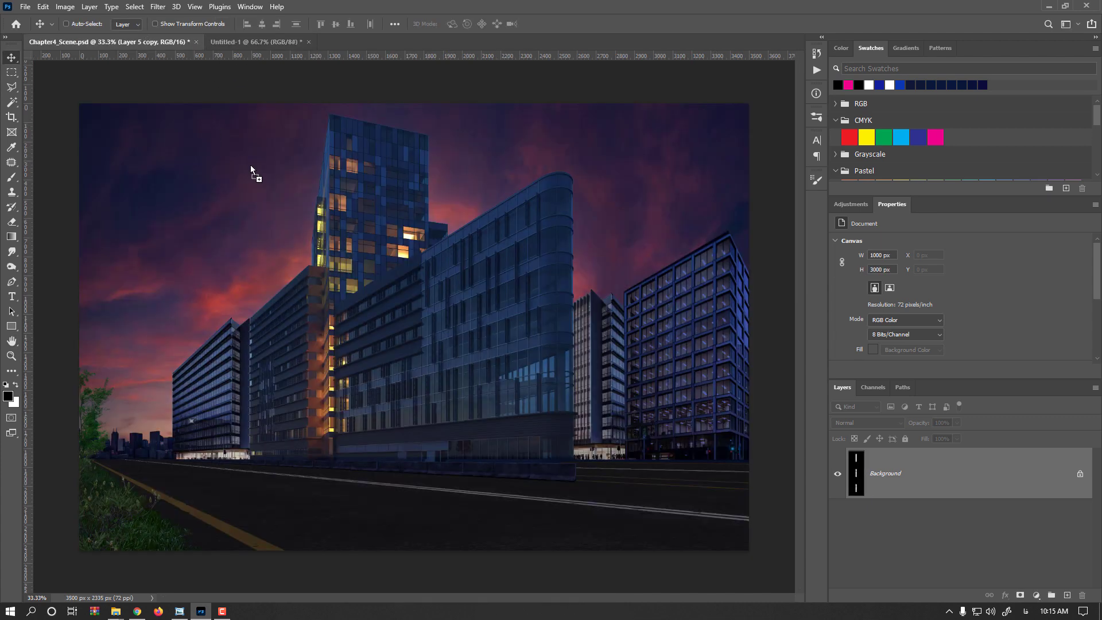
left_click_drag(251, 170, 461, 455)
left_click(537, 236)
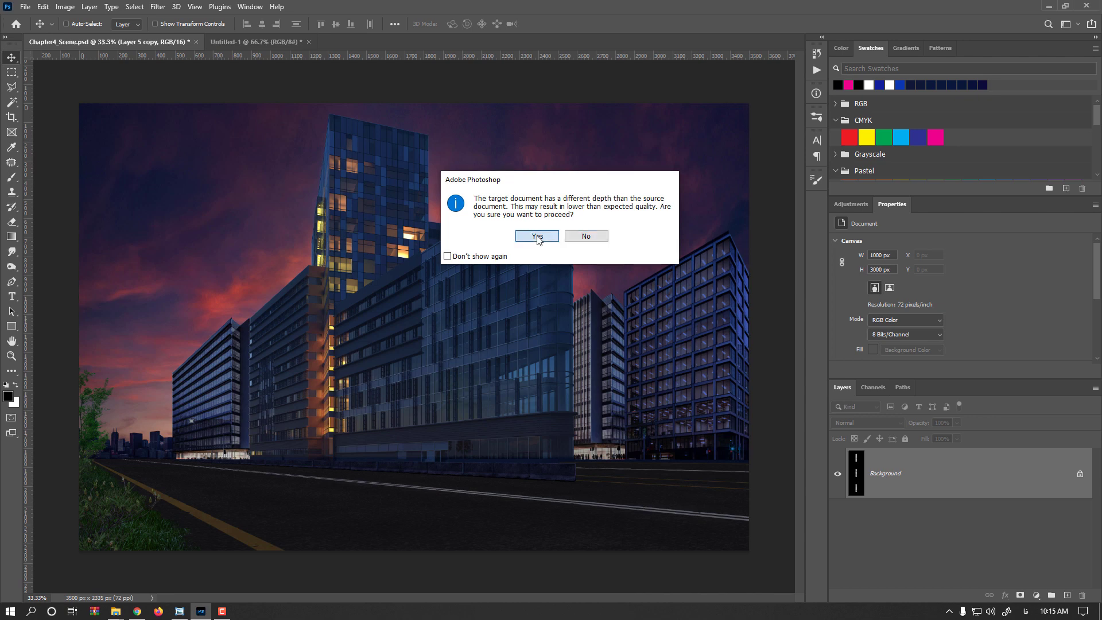
left_click_drag(876, 570, 887, 451)
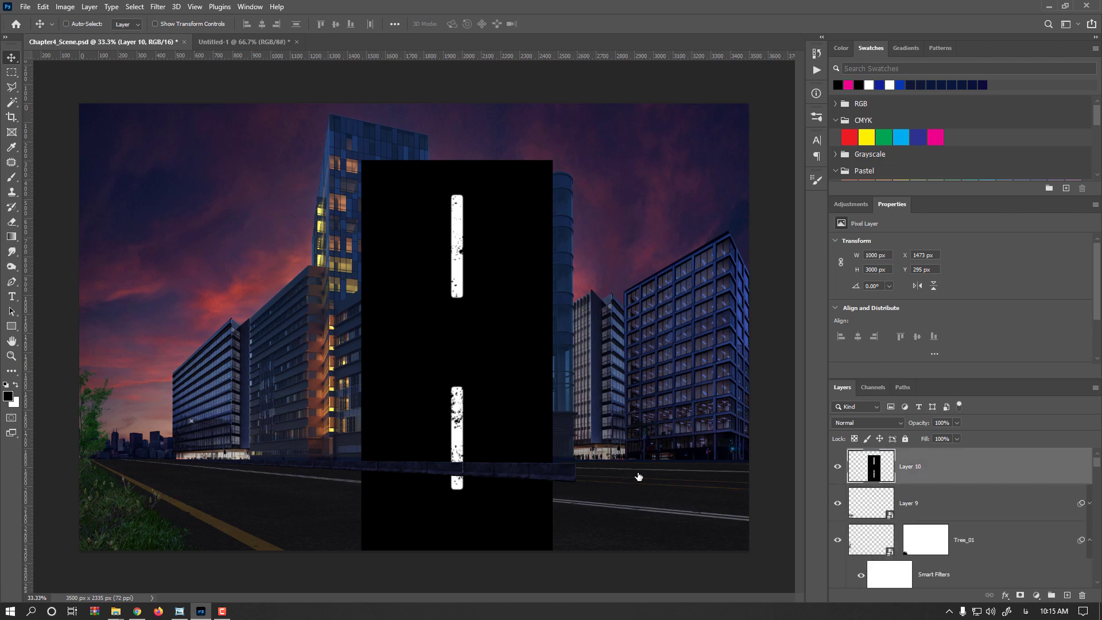
left_click_drag(484, 423, 478, 302)
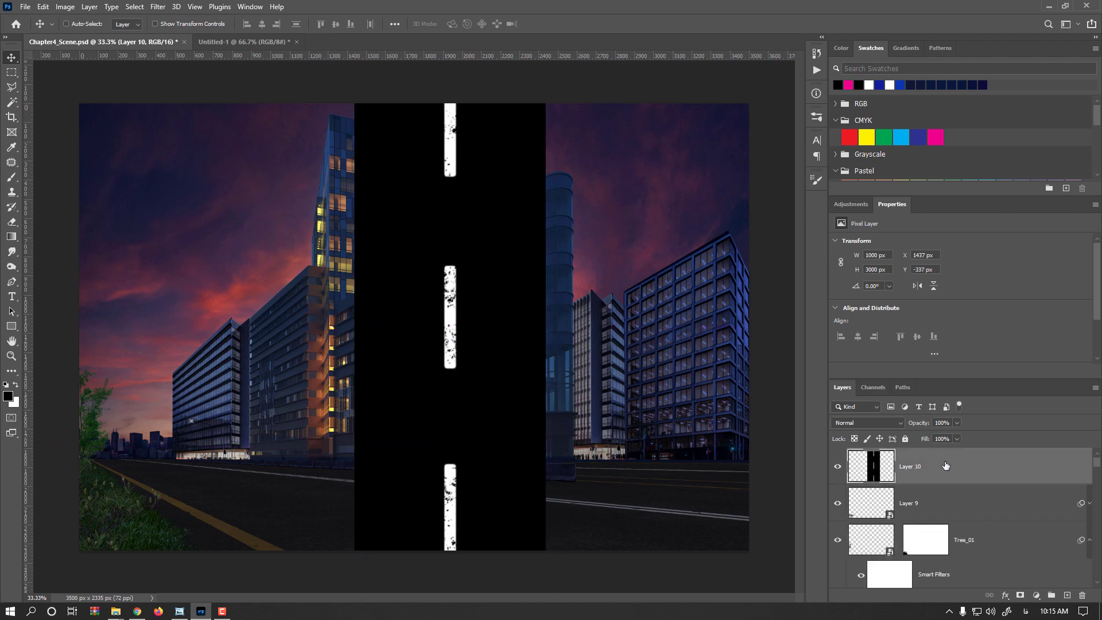
- Convert the lane-marking layer to a smart object and distort it flat onto the road, narrowing the far end and widening the near end
right_click(945, 463)
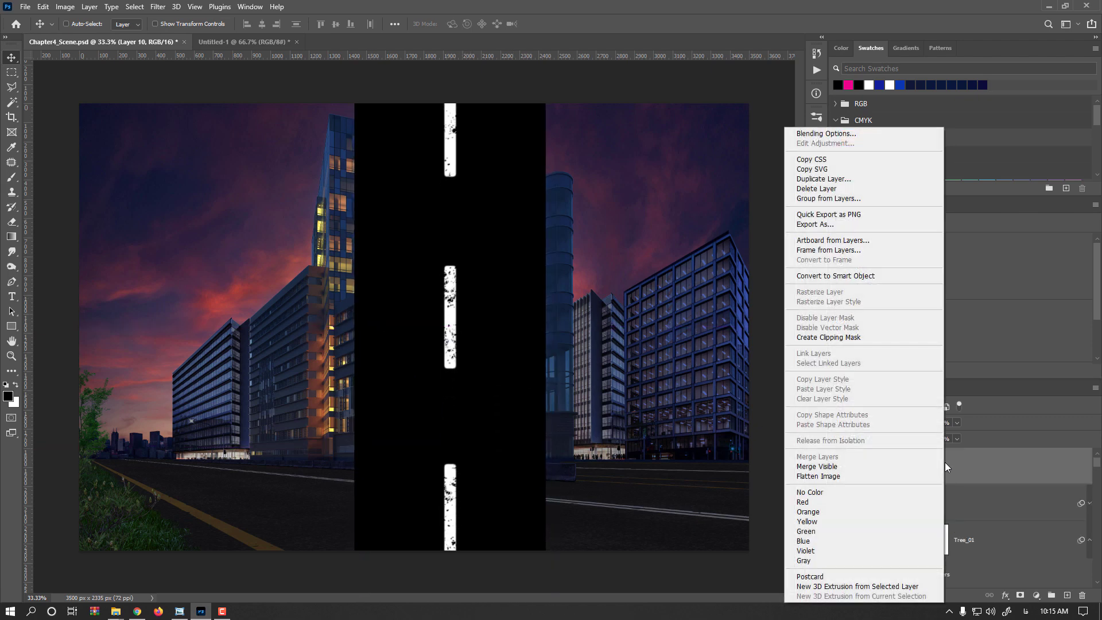
left_click(866, 276)
key("ctrl+t")
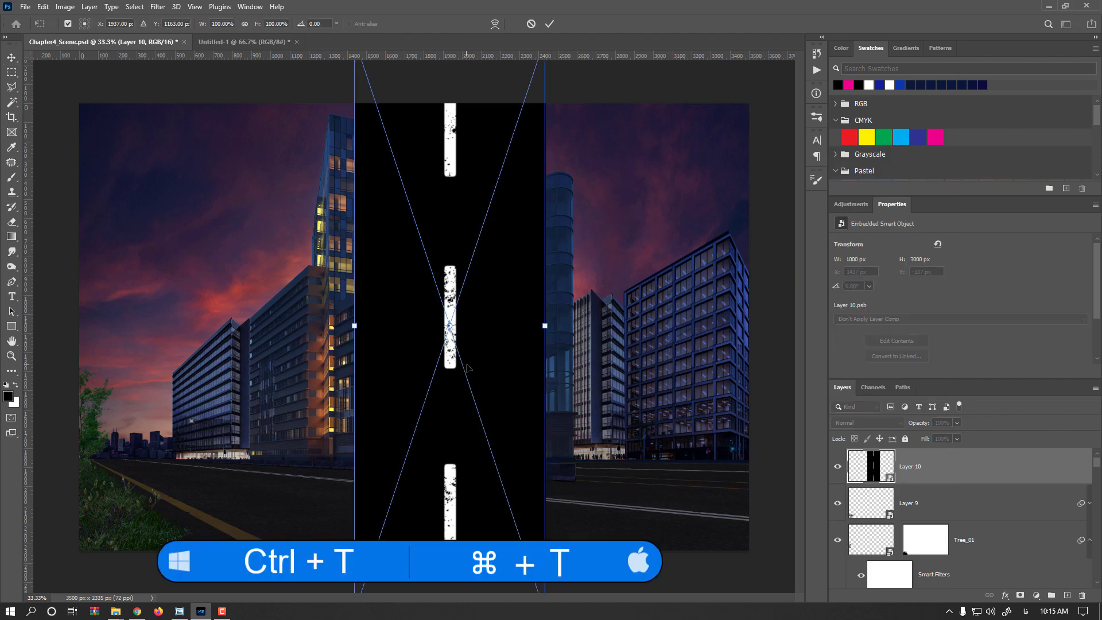
key("ctrl+minus")
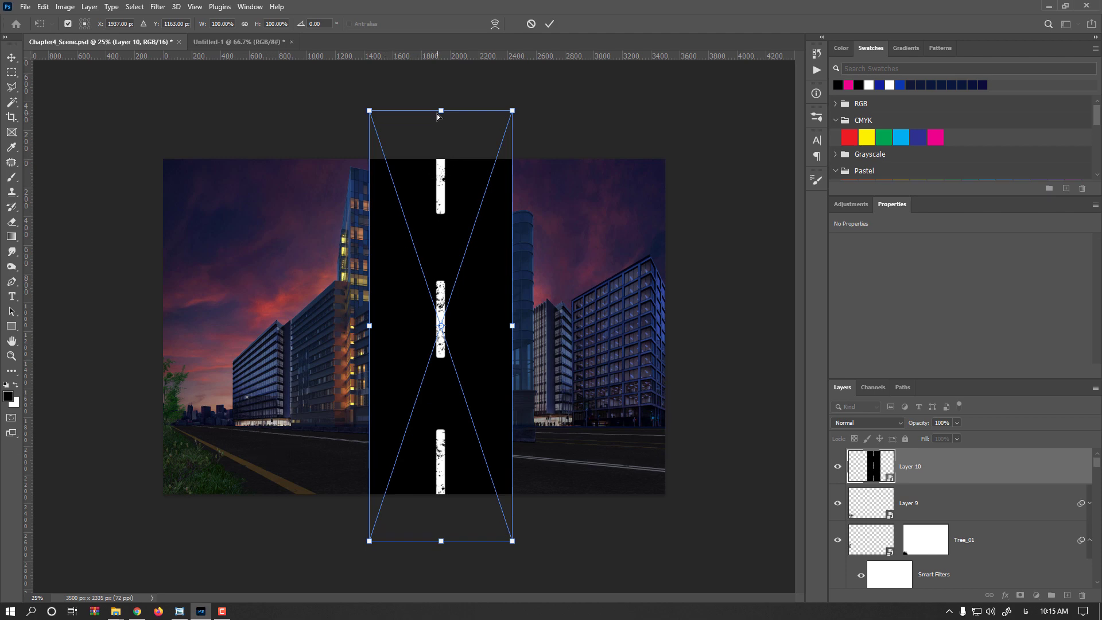
left_click_drag(437, 117, 279, 440)
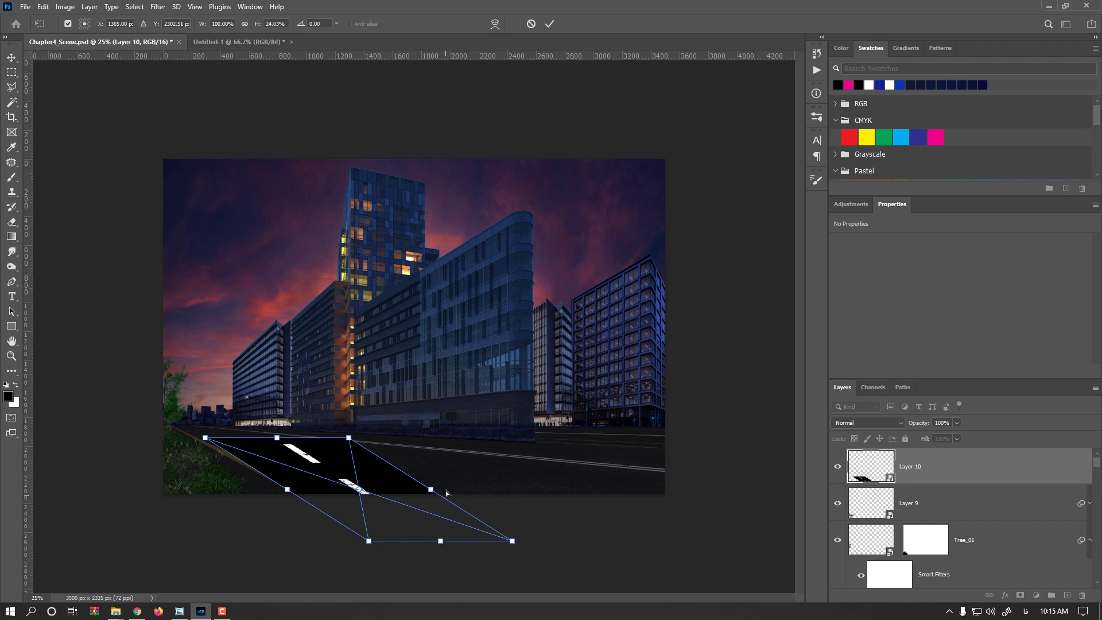
left_click_drag(349, 439, 289, 435)
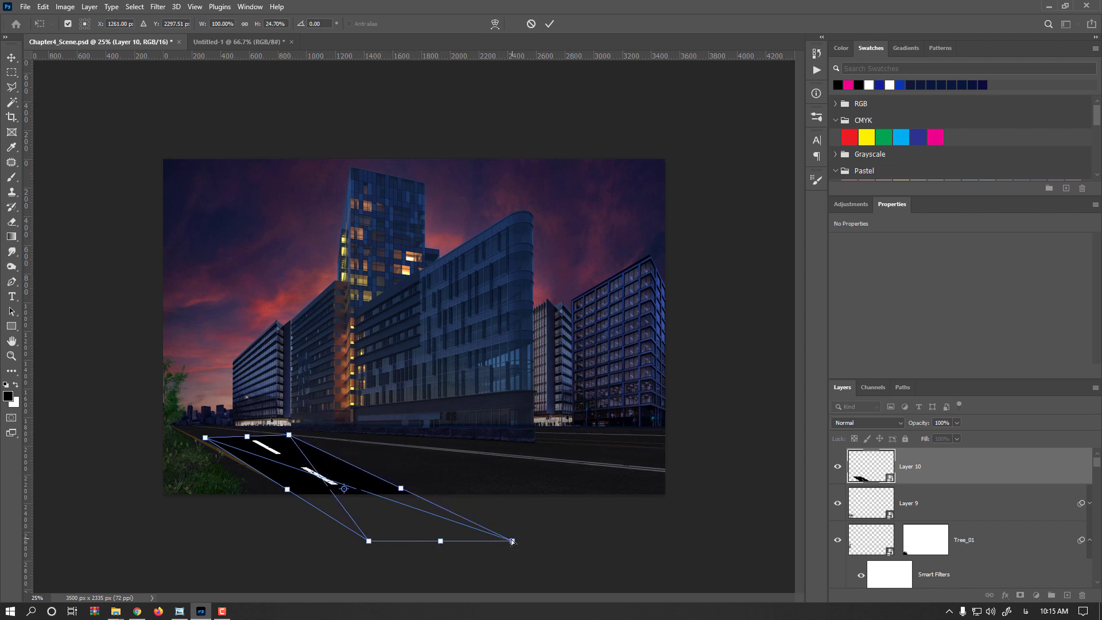
left_click_drag(442, 540, 418, 510)
left_click_drag(490, 509, 573, 466, "ctrl")
- Nudge the far-left corner of the distorted lane markings slightly to refine their alignment with the road
key("ctrl+plus")
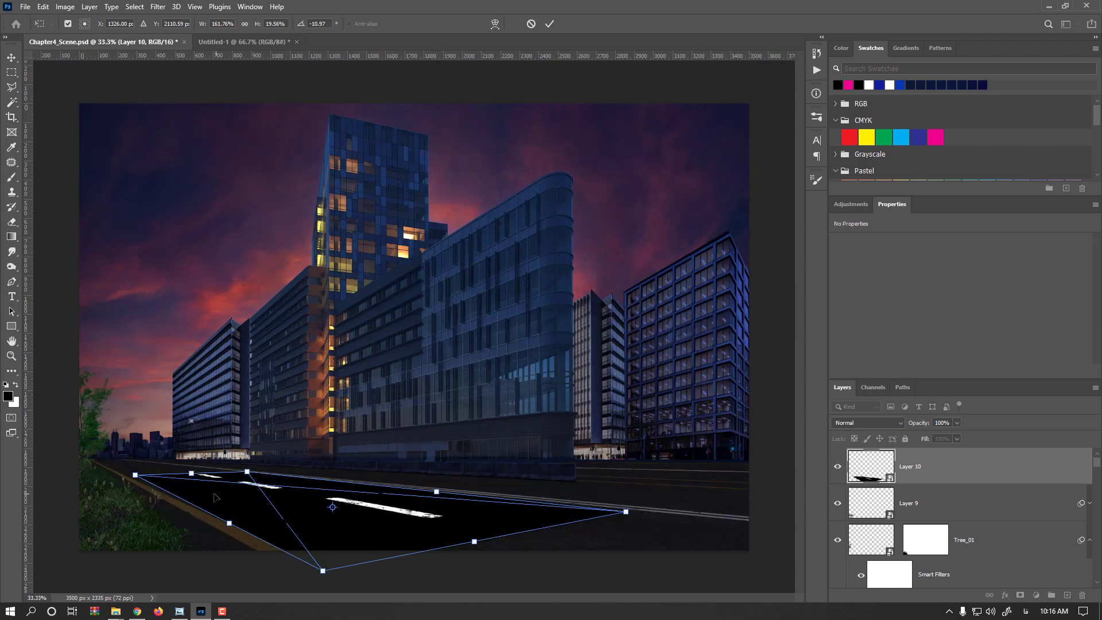
scroll(214, 495, "up", 1)
left_click_drag(196, 496, 424, 474)
left_click_drag(328, 449, 324, 450, "ctrl")
key("ctrl+minus")
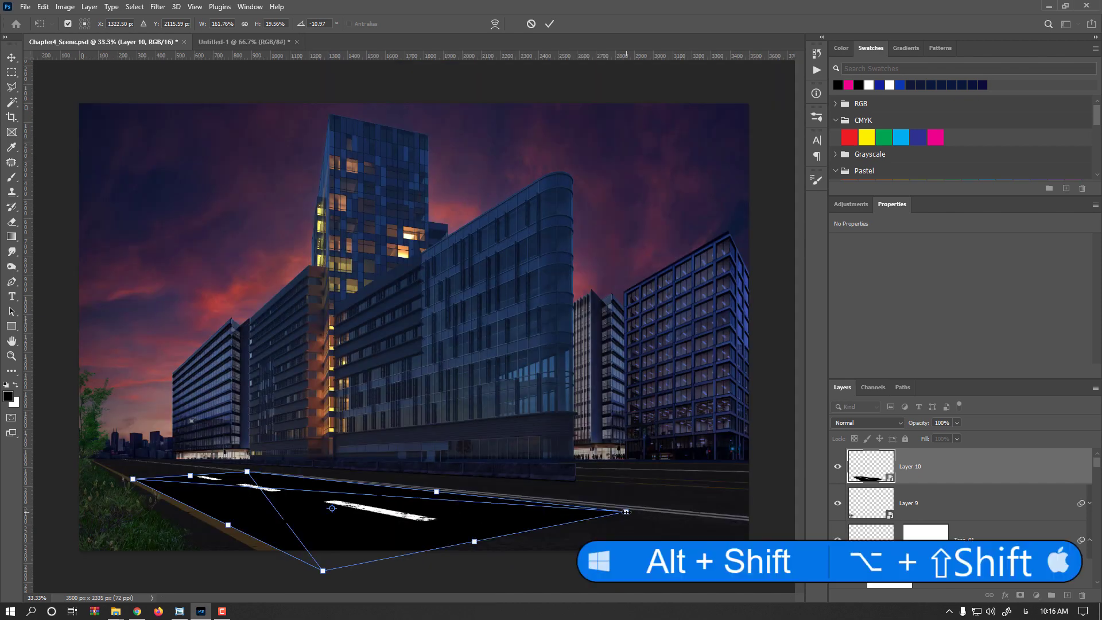
- Narrow the near end of the lane markings to about 110% width, shift the far edge up the road, and commit the transform
left_click_drag(626, 512, 533, 525, "alt+shift")
left_click_drag(235, 486, 201, 476)
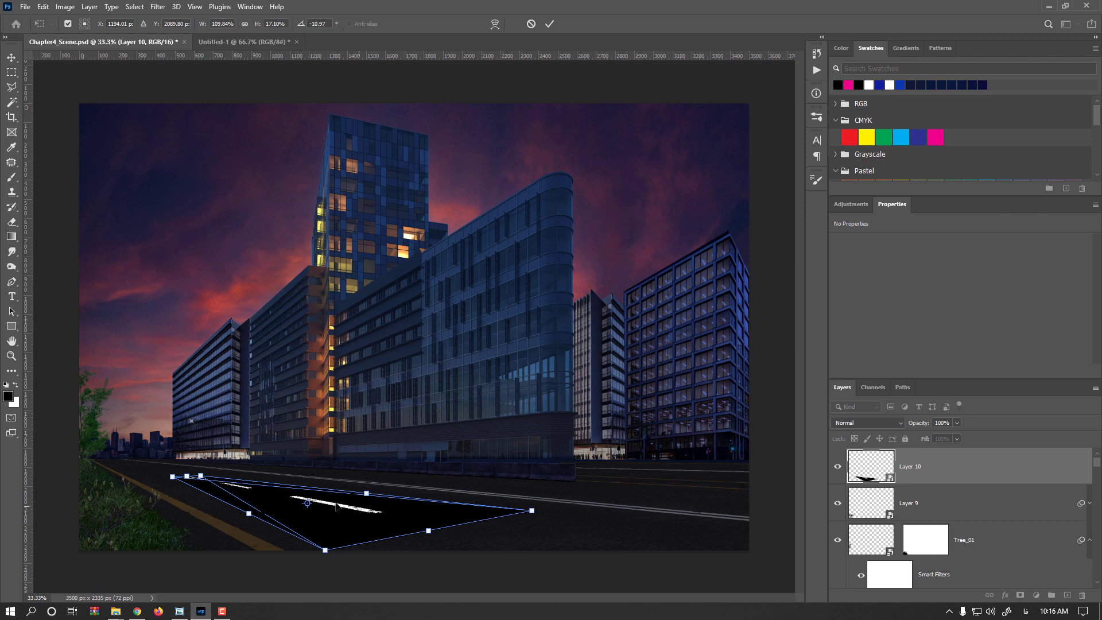
key("ctrl+z")
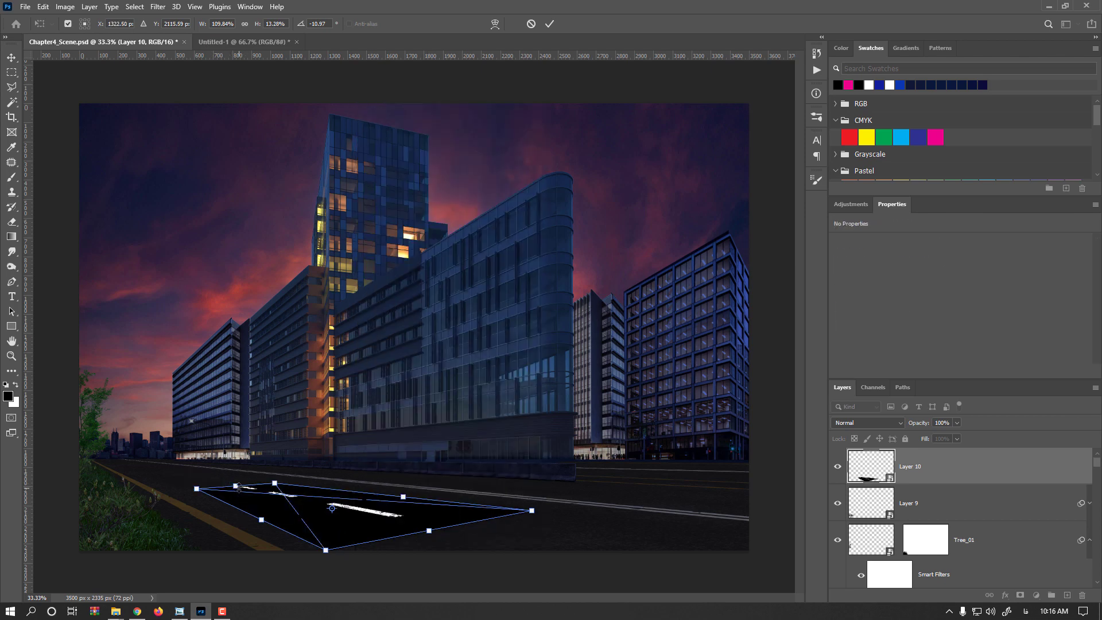
mouse_move(235, 484)
left_mouse_down()
mouse_move(208, 474)
mouse_move(227, 472)
left_mouse_up()
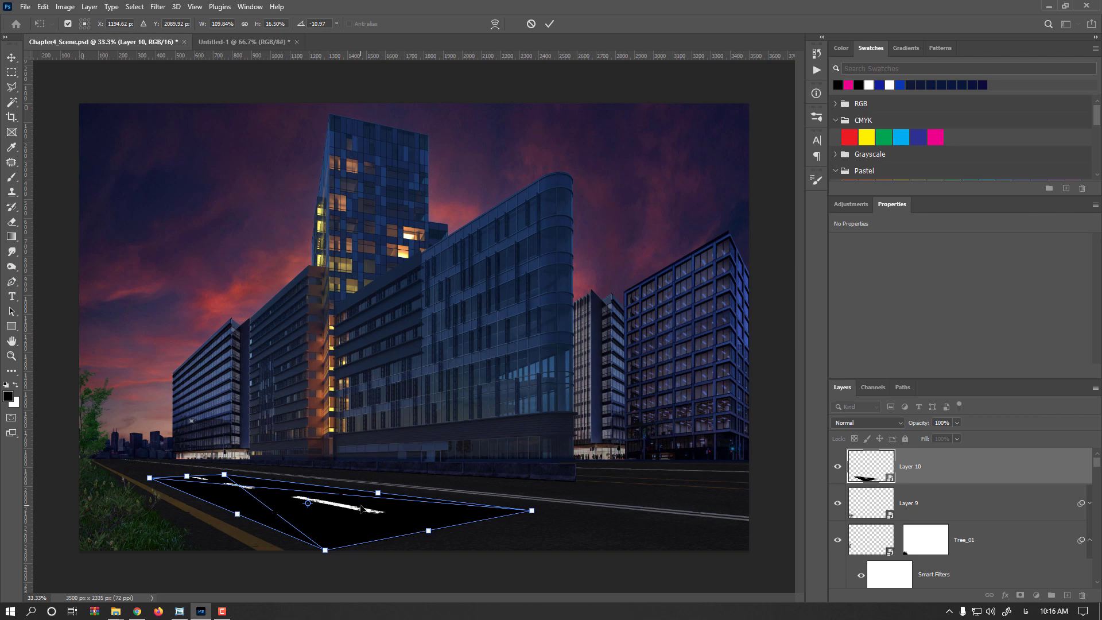
key("Return")
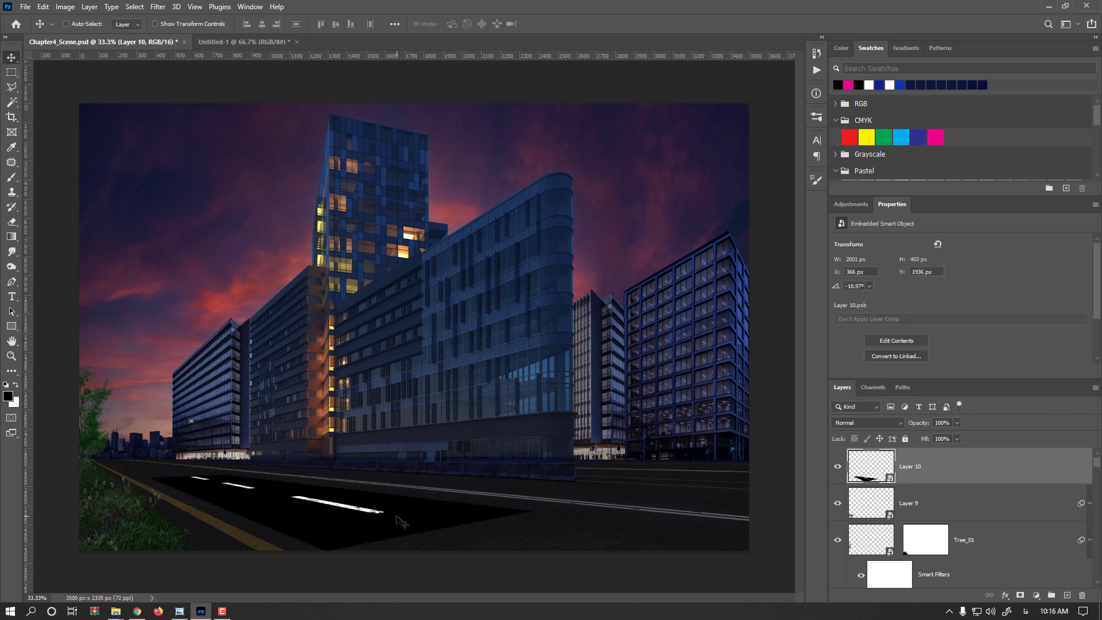
- Set the lane-marking layer's blend mode to Lighten and its opacity to 59%
left_click(890, 428)
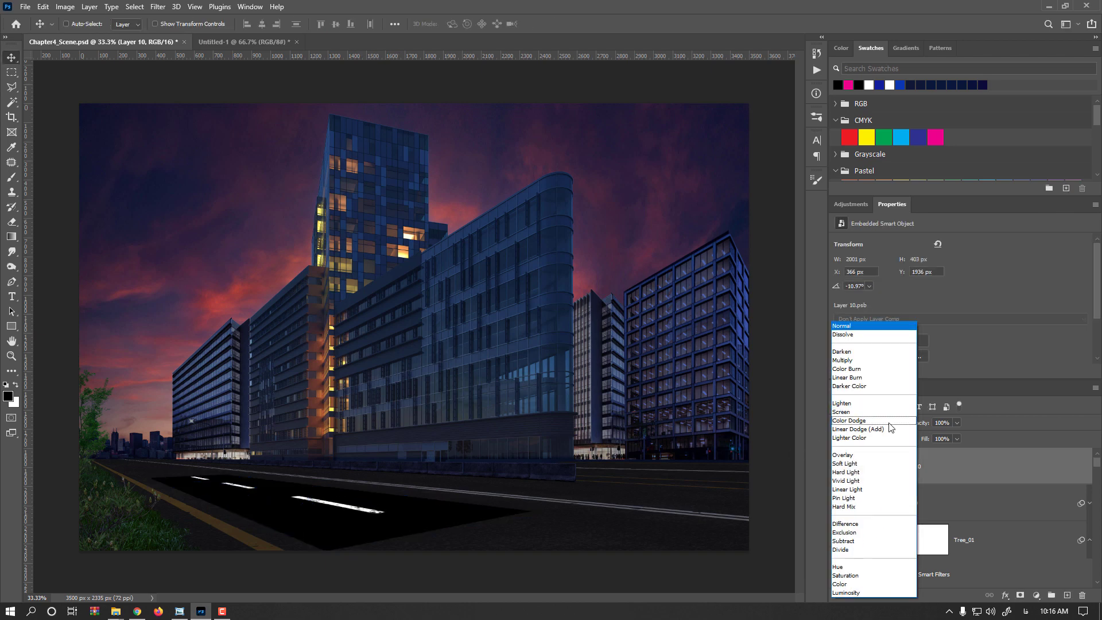
left_click(856, 404)
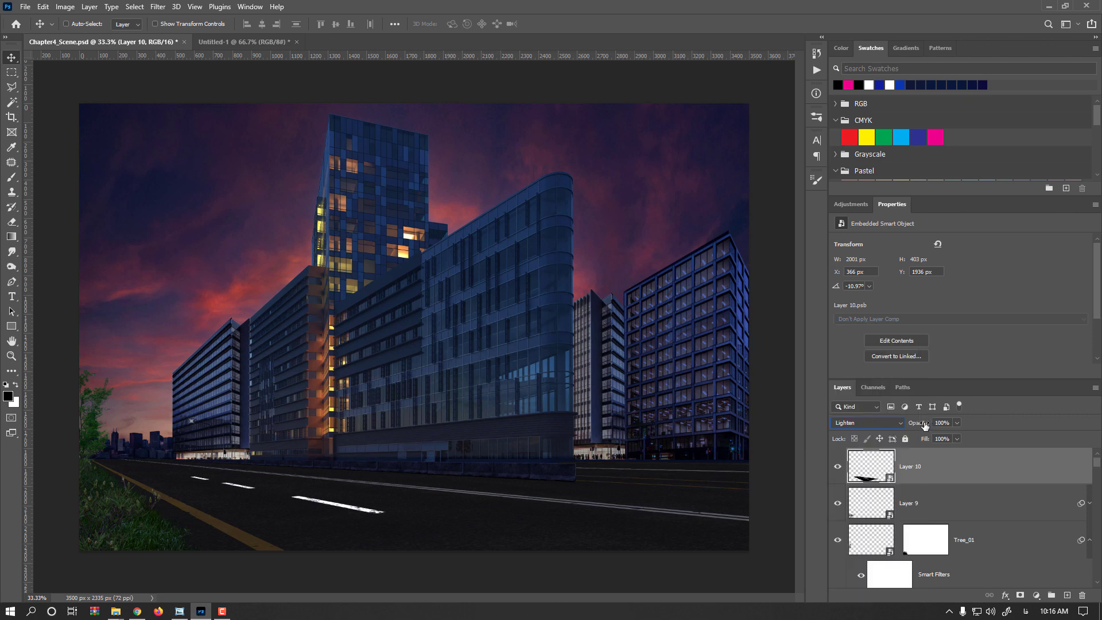
left_click_drag(924, 425, 902, 426)
- Duplicate the lane-marking layer and place the copy farther up the road at about X -516 px, Y 1718 px
key("alt")
left_click_drag(344, 506, 174, 465, "alt")
key("ctrl+minus")
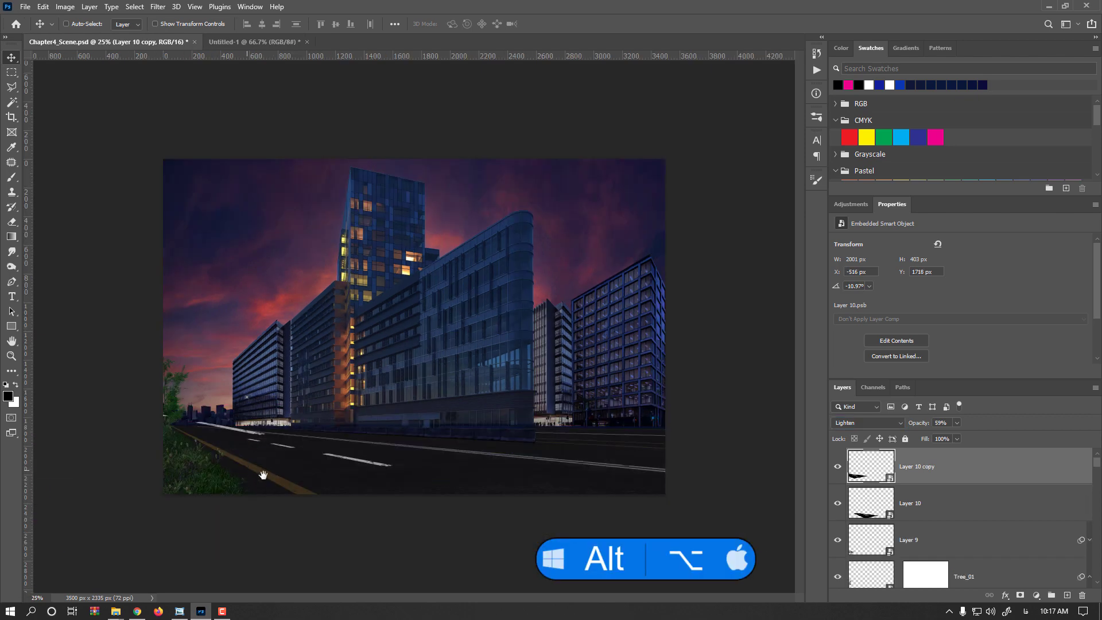
- Switch the lane-marking copy to Normal blending and distort its near corner and far edge to fit the distant stretch of road
key("ctrl+plus")
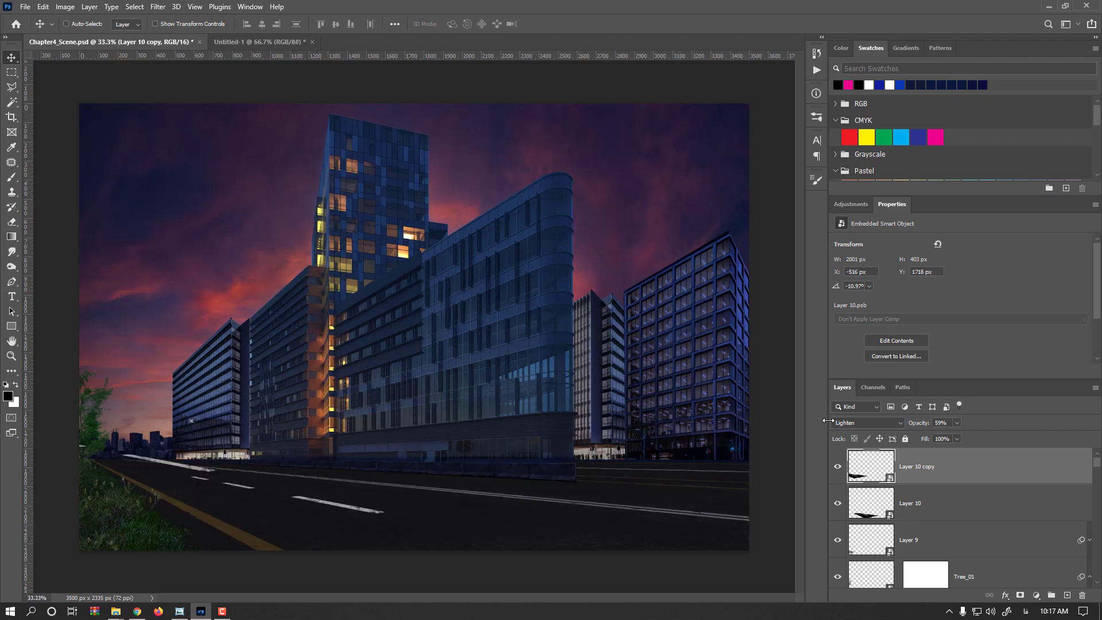
left_click(860, 427)
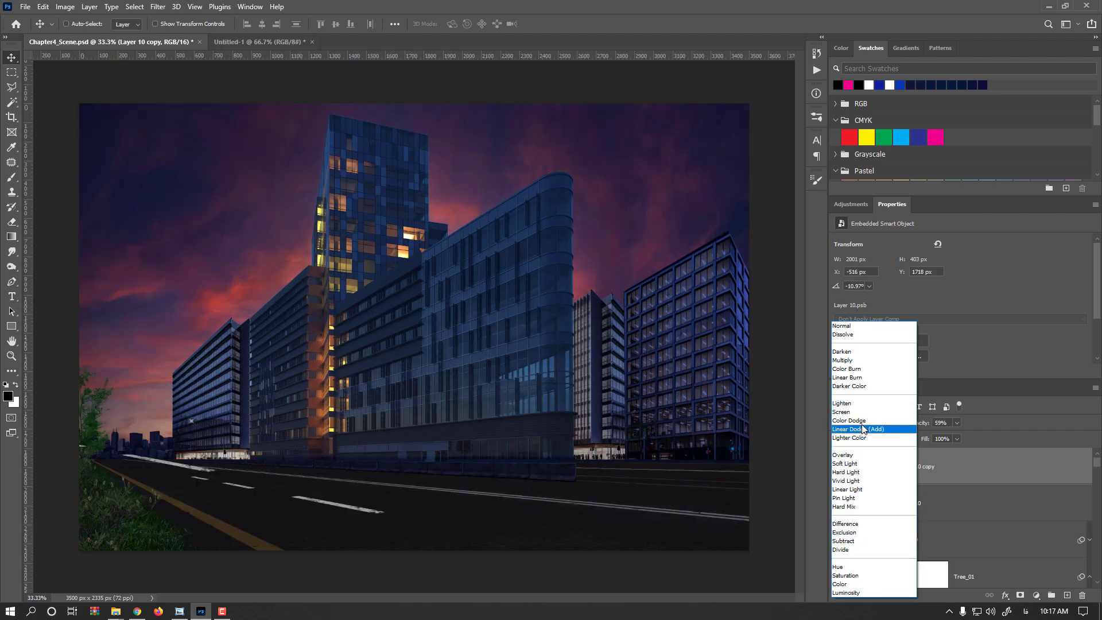
left_click(848, 328)
key("ctrl+t")
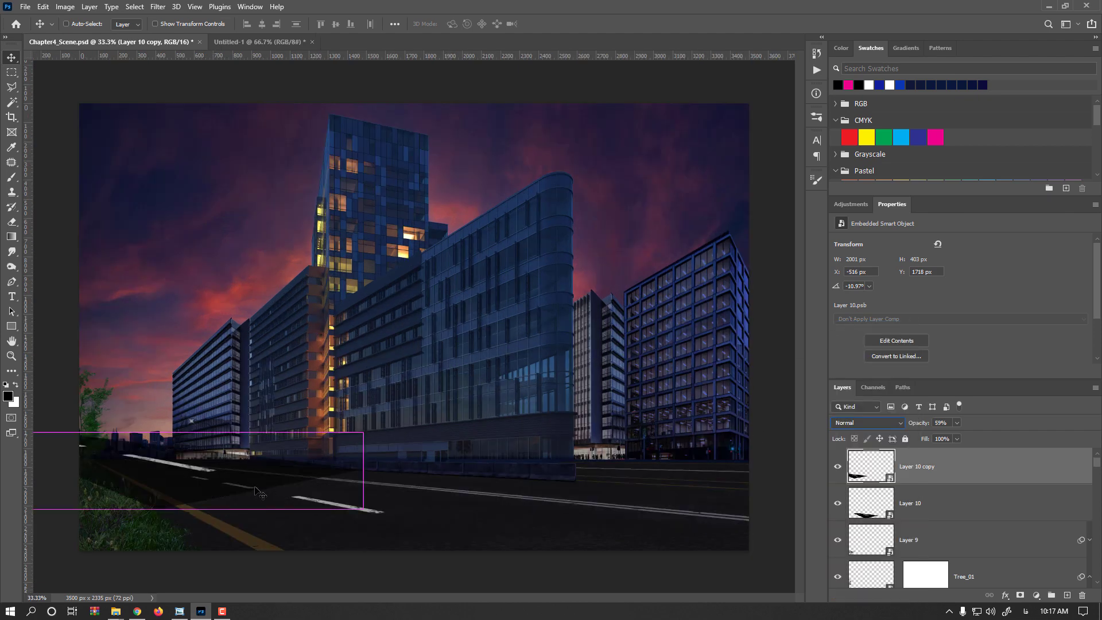
key("ctrl+minus")
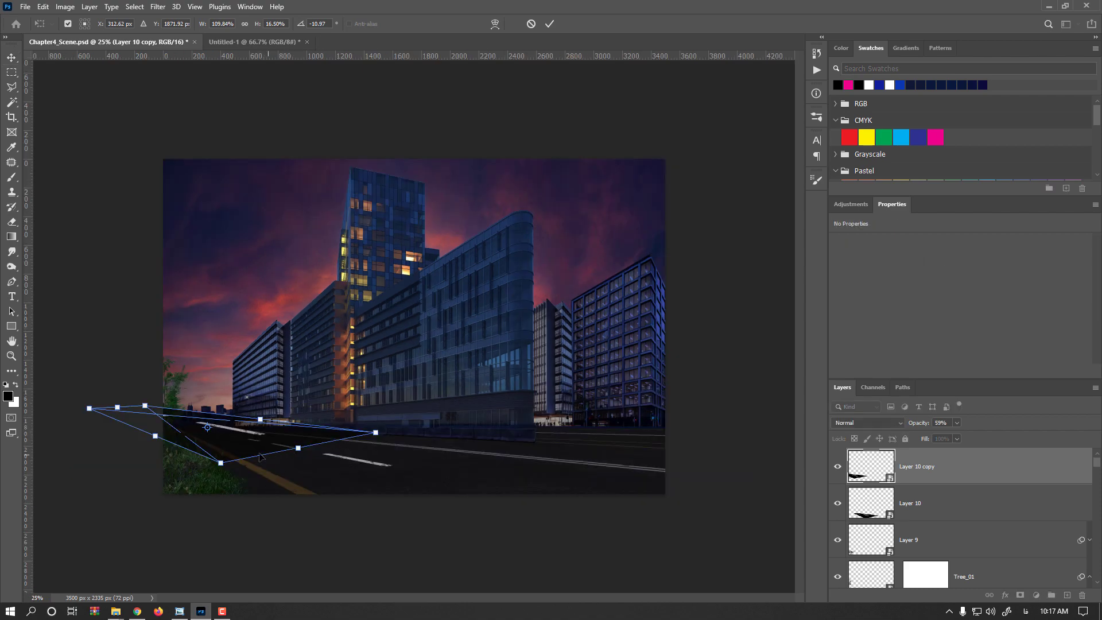
scroll(250, 450, "up", 2)
left_click_drag(203, 468, 344, 425)
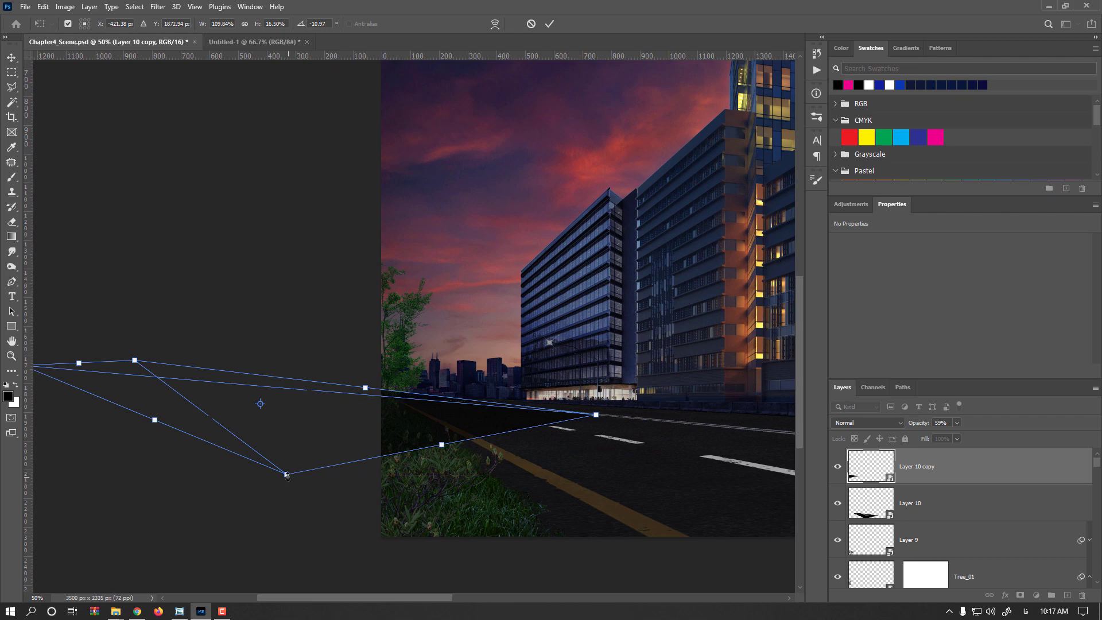
left_click_drag(155, 424, 471, 437)
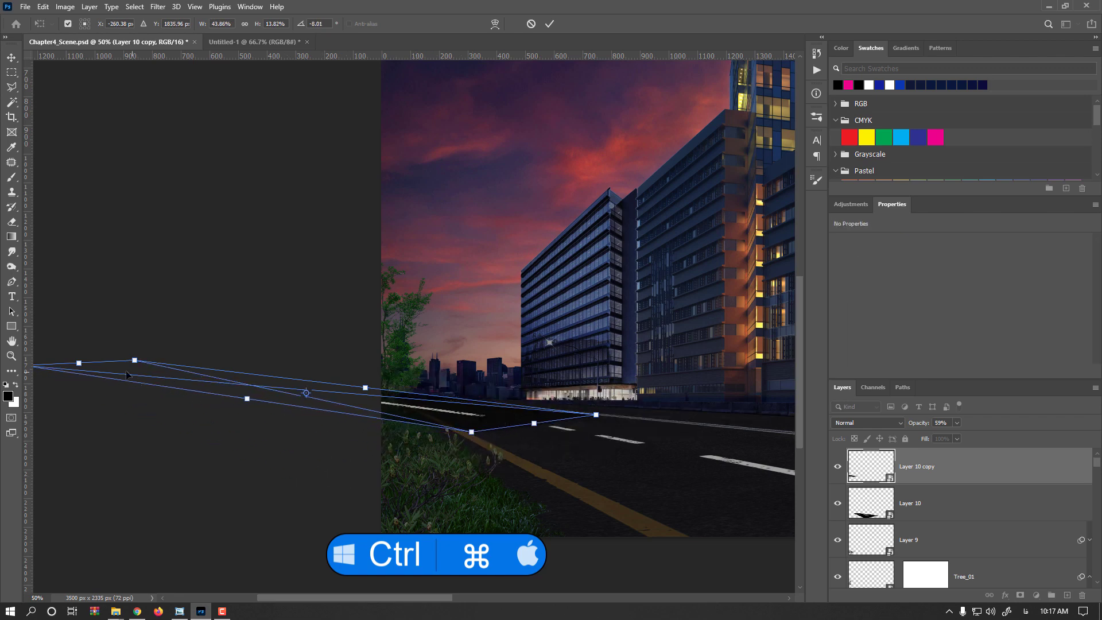
left_click_drag(83, 365, 407, 403)
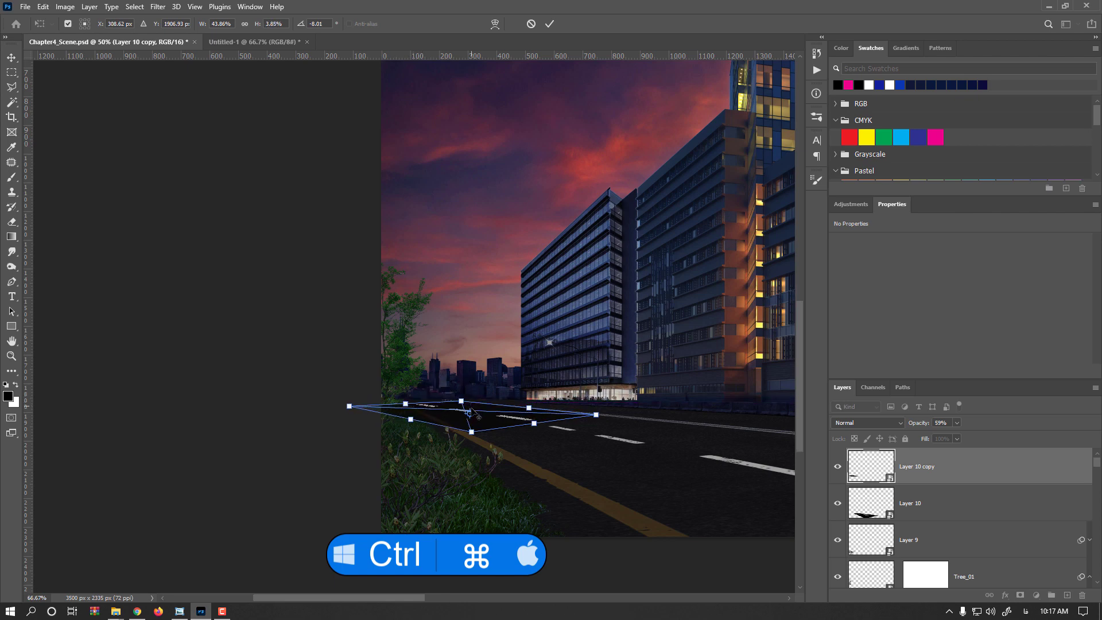
- Tighten the copy's distortion to about 489 × 80 px, commit it, and set the layer's blend mode to Lighten
key("ctrl+plus")
left_click_drag(313, 409, 387, 408)
left_click_drag(555, 430, 525, 429)
key("Return")
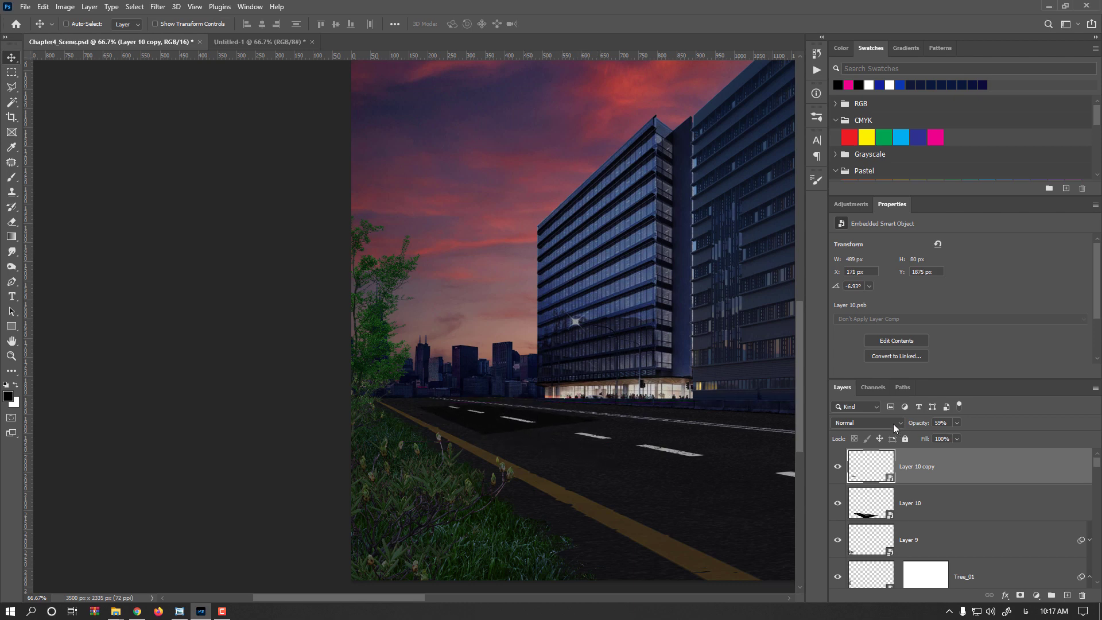
left_click(893, 426)
left_click(859, 405)
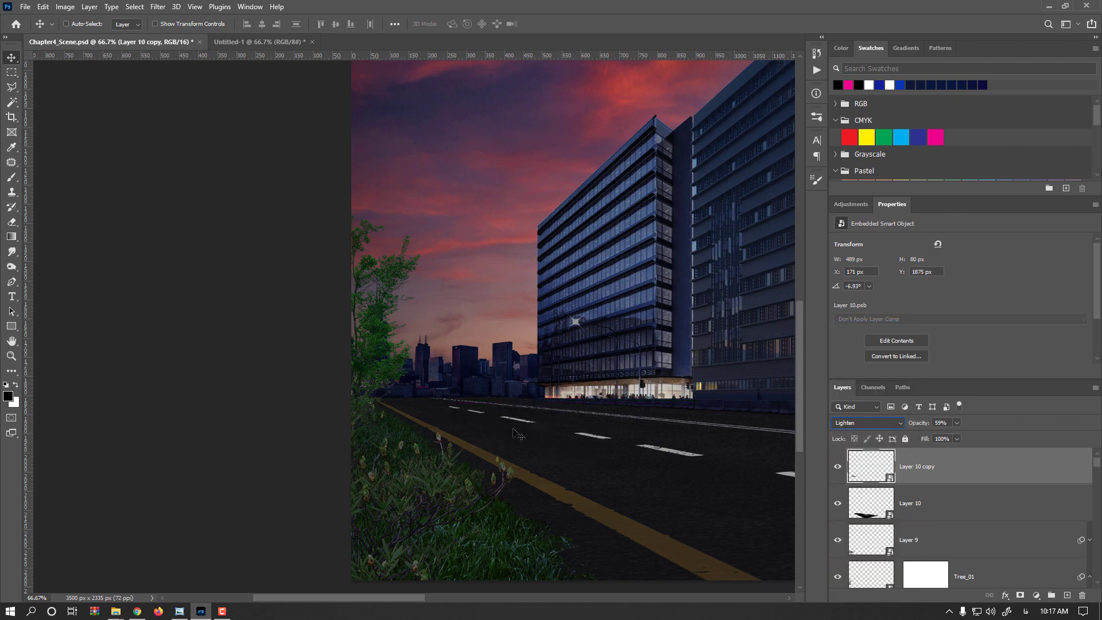
- Nudge the distant lane-marking copy to about X 187 px, Y 1877 px, in line with the nearer dashes
left_click_drag(523, 428, 528, 430)
key("Up")
key("Up")
key("Up")
key("Up")
key("Up")
key("Up")
key("Up")
key("Up")
key("Right")
key("Right")
key("Right")
key("Right")
key("Down")
key("Down")
key("Down")
scroll(626, 460, "down", 1)
key("alt+shift")
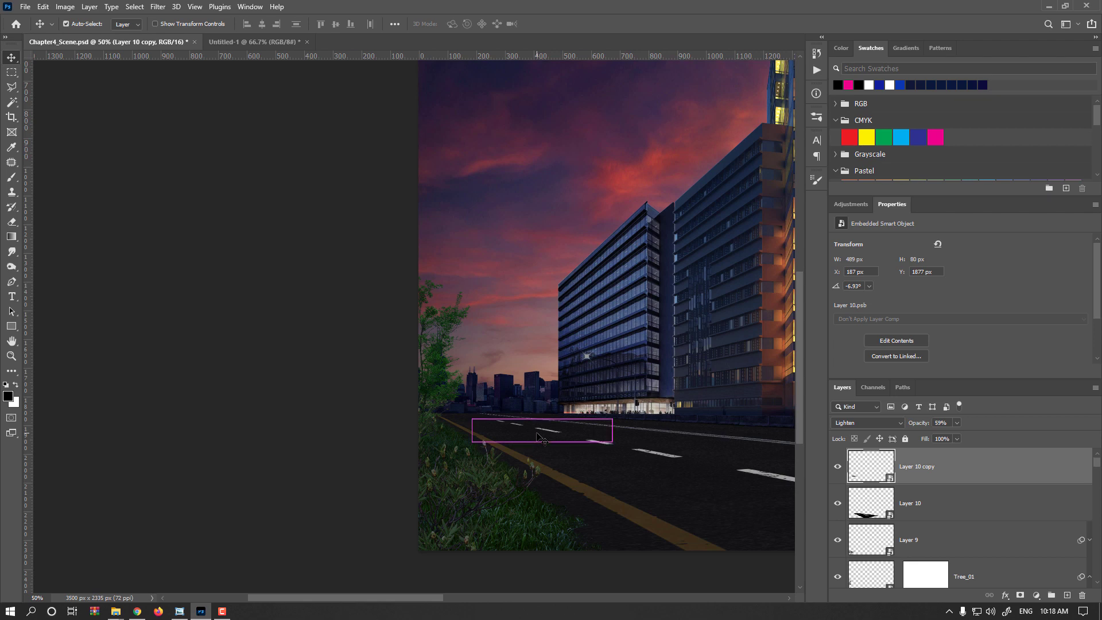
scroll(374, 529, "down", 1)
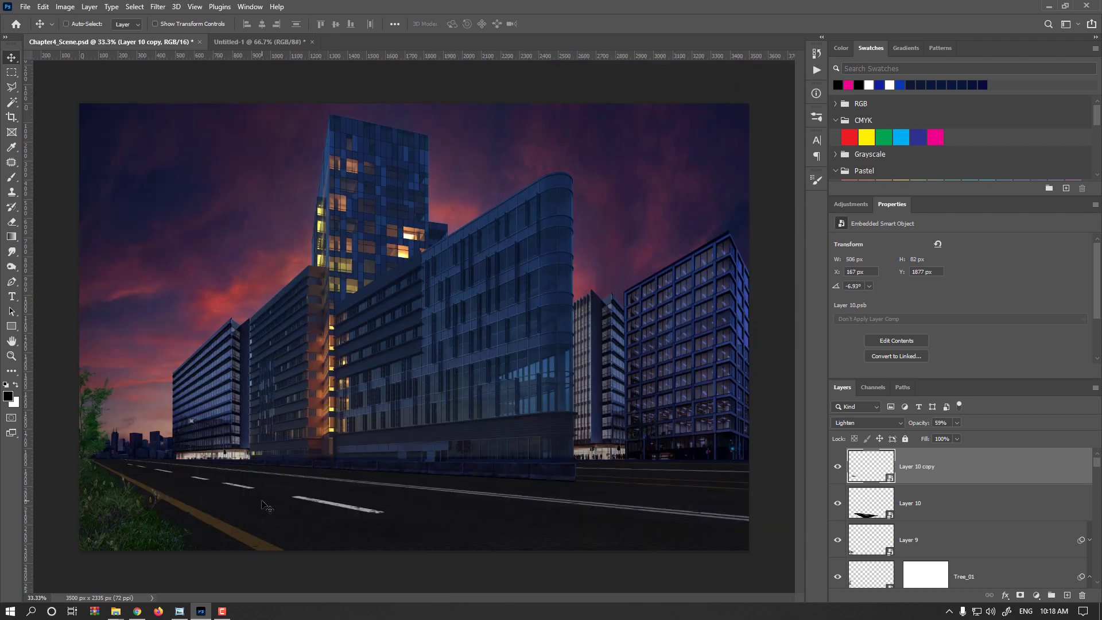
- Stretch the copy's far edge farther along the road, making the layer about 522 × 78 px, and commit the transform
scroll(213, 493, "up", 1)
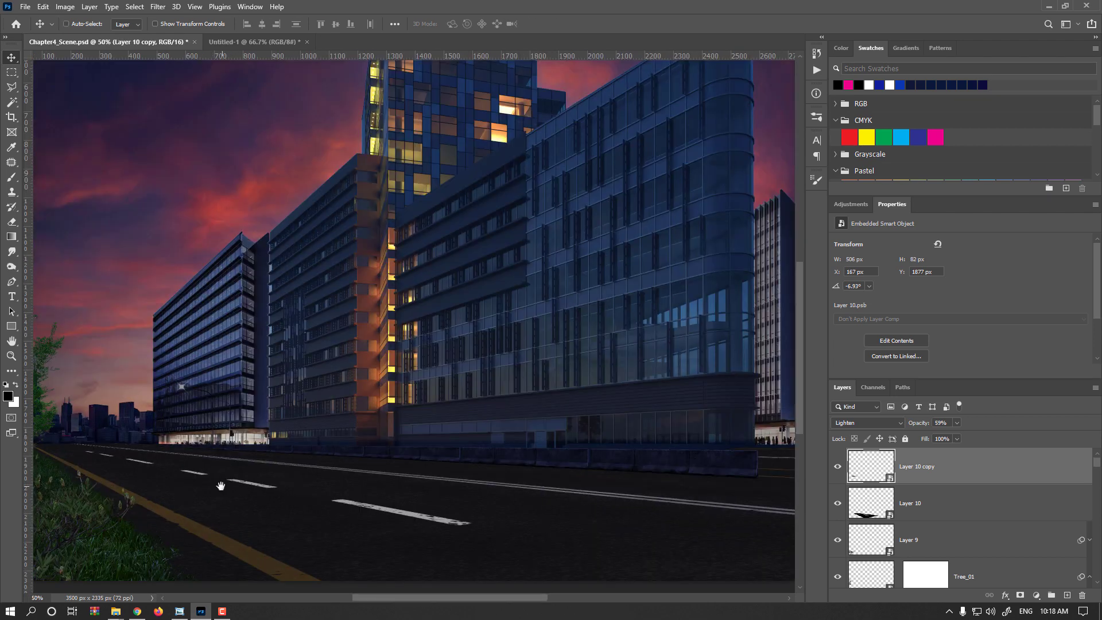
left_click_drag(222, 485, 434, 510)
scroll(321, 486, "up", 1)
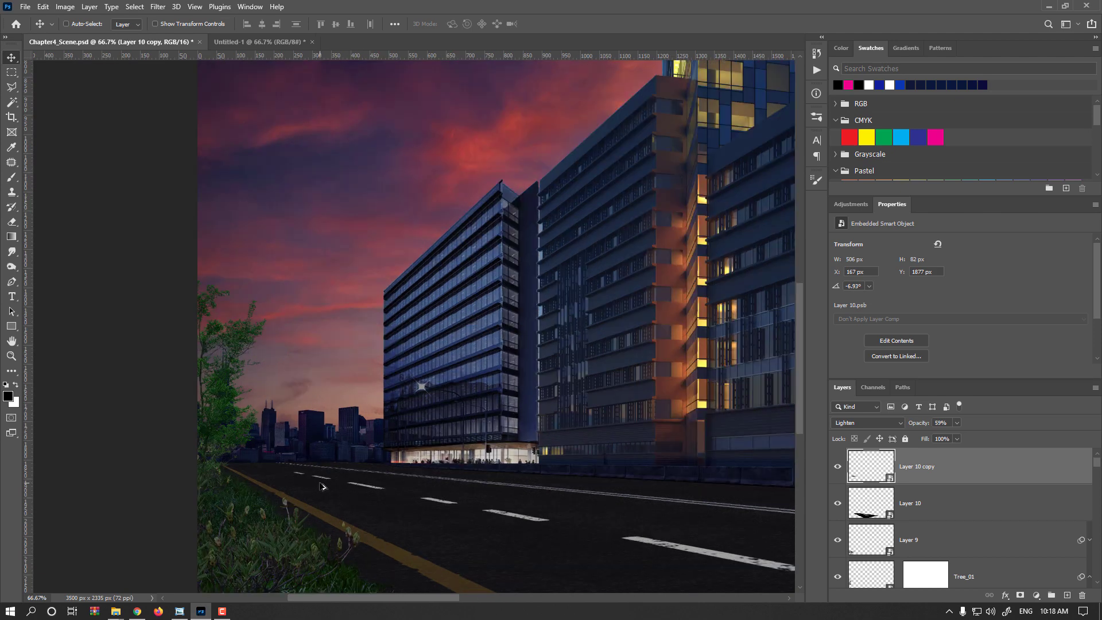
scroll(320, 487, "up", 1)
key("ctrl+t")
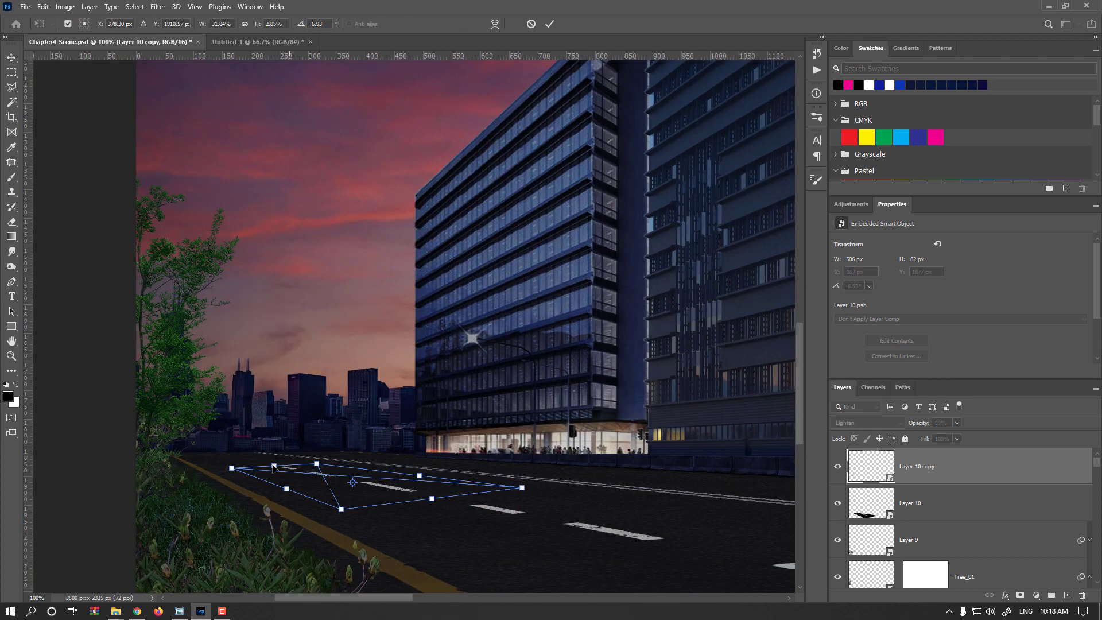
left_click_drag(272, 468, 265, 469)
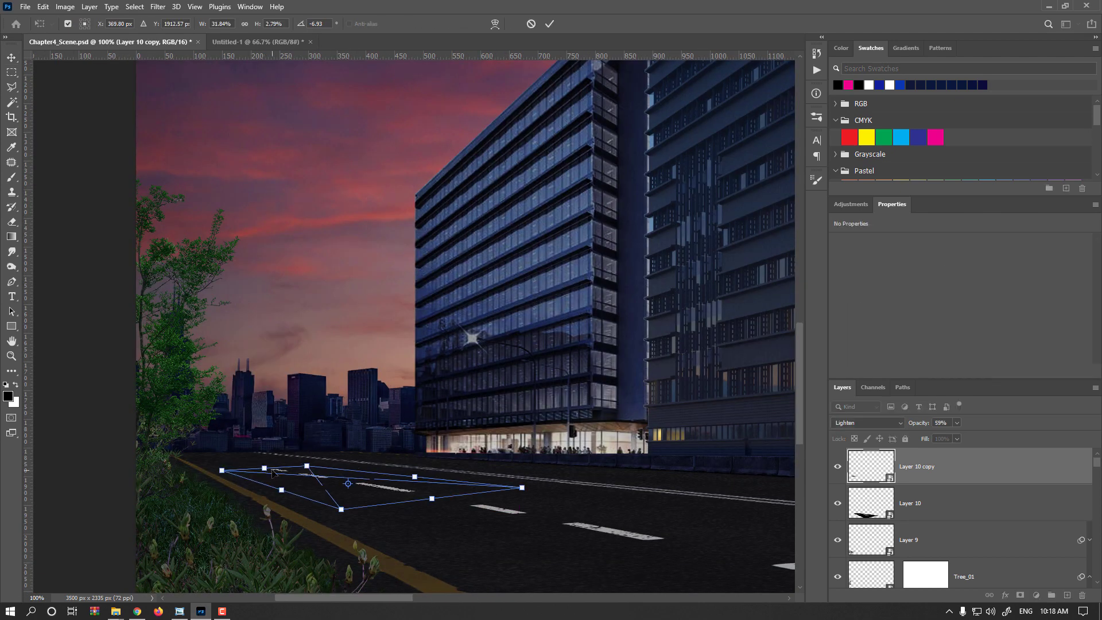
key("Return")
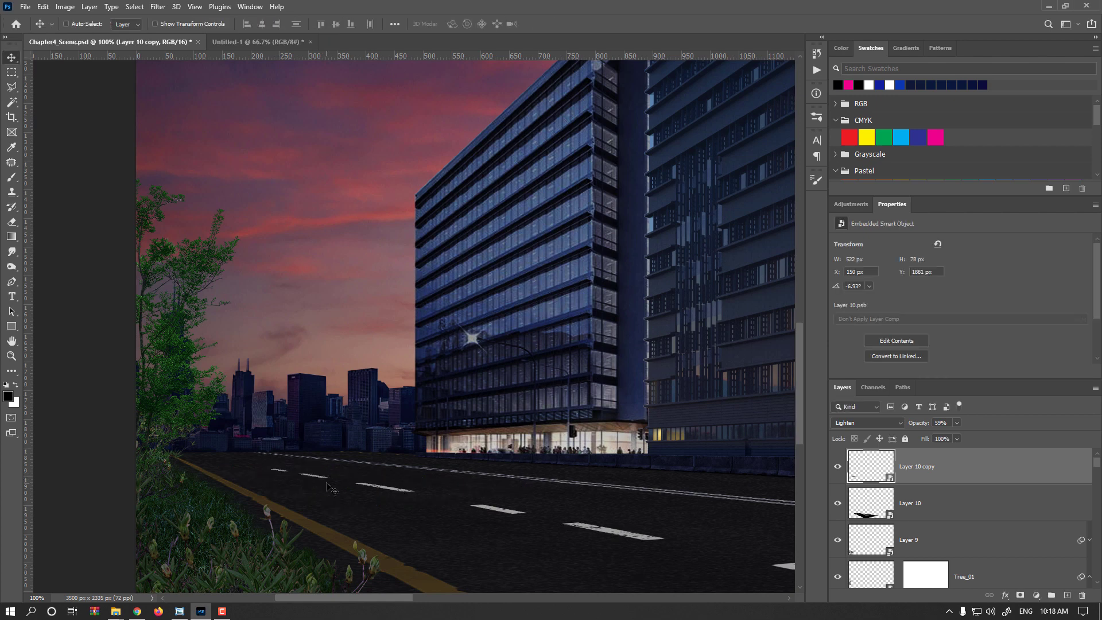
- Duplicate the distant lane markings and shrink the second copy to about 194 × 31 px at the road's far end
key("ctrl+t")
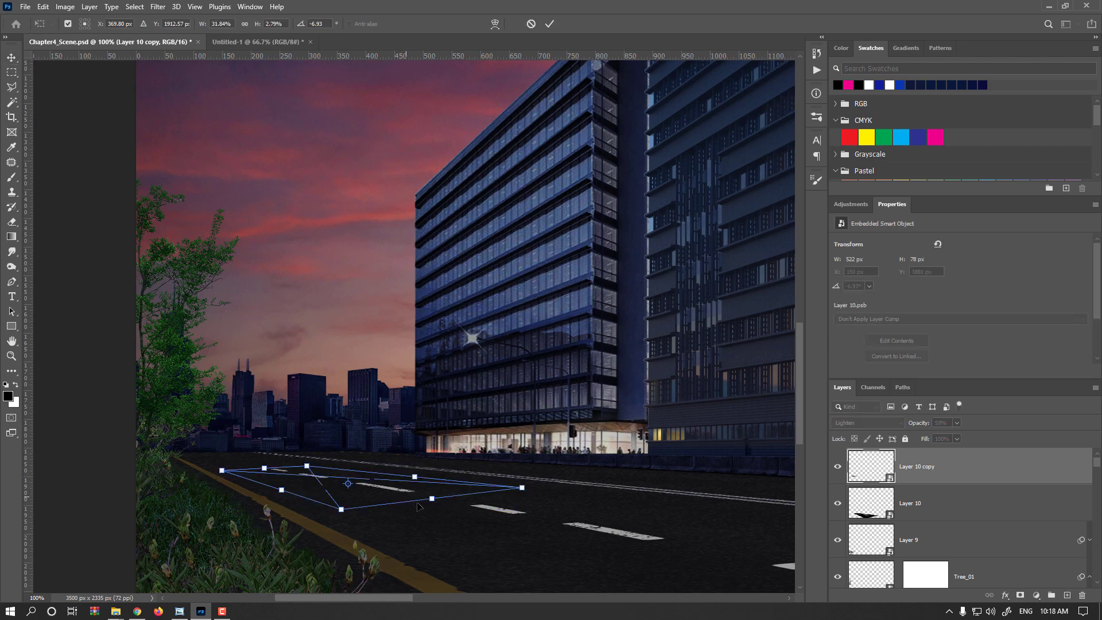
left_click_drag(431, 499, 202, 454)
key("Return")
key("v")
key("ctrl+t")
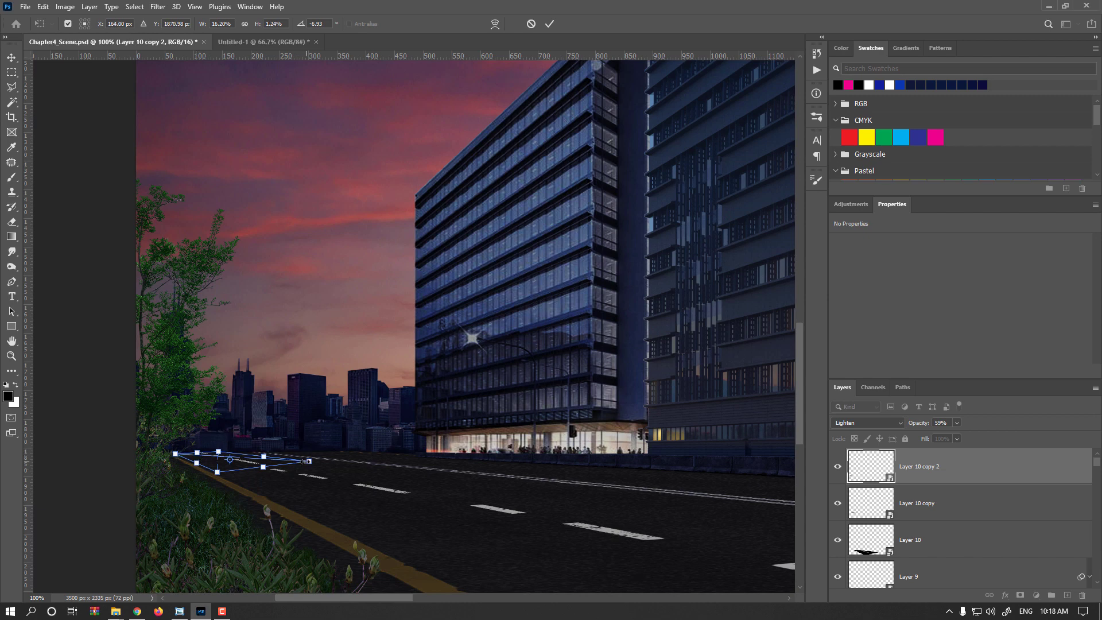
left_click_drag(306, 461, 236, 465)
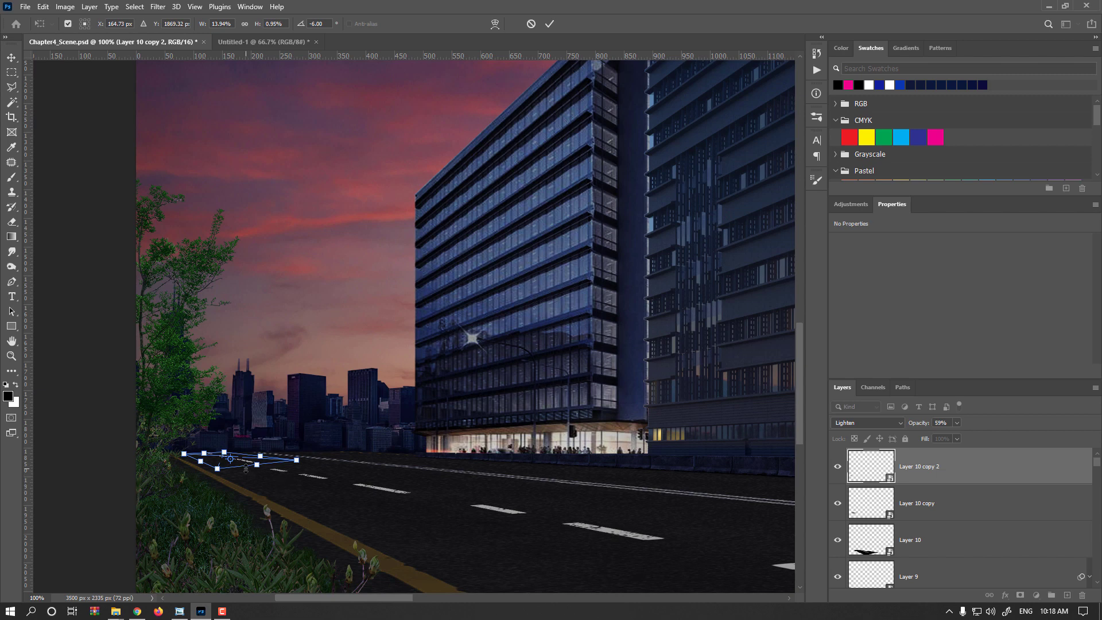
key("Return")
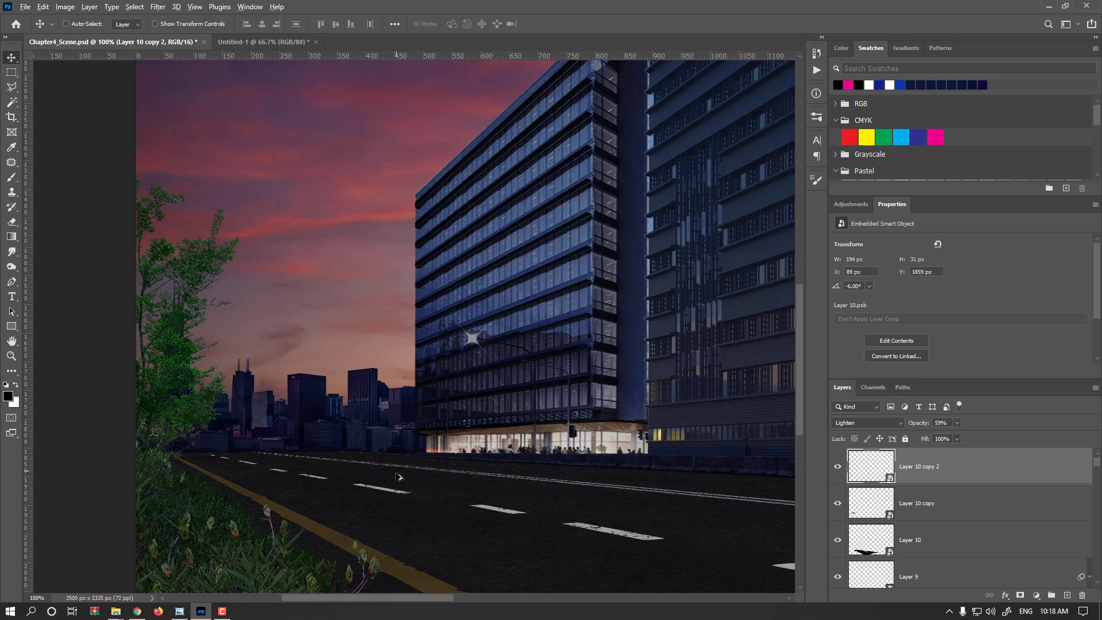
- Merge the three lane-marking layers into one and set the merged layer's blend mode to Lighten
scroll(400, 480, "down", 2)
scroll(451, 499, "right", 4)
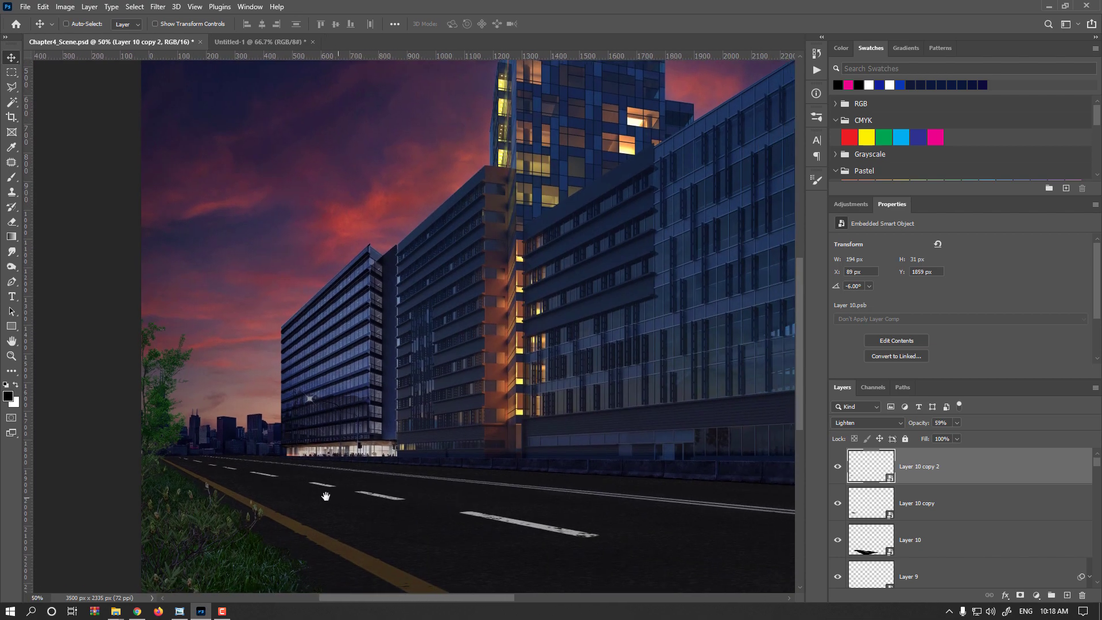
scroll(528, 493, "down", 1)
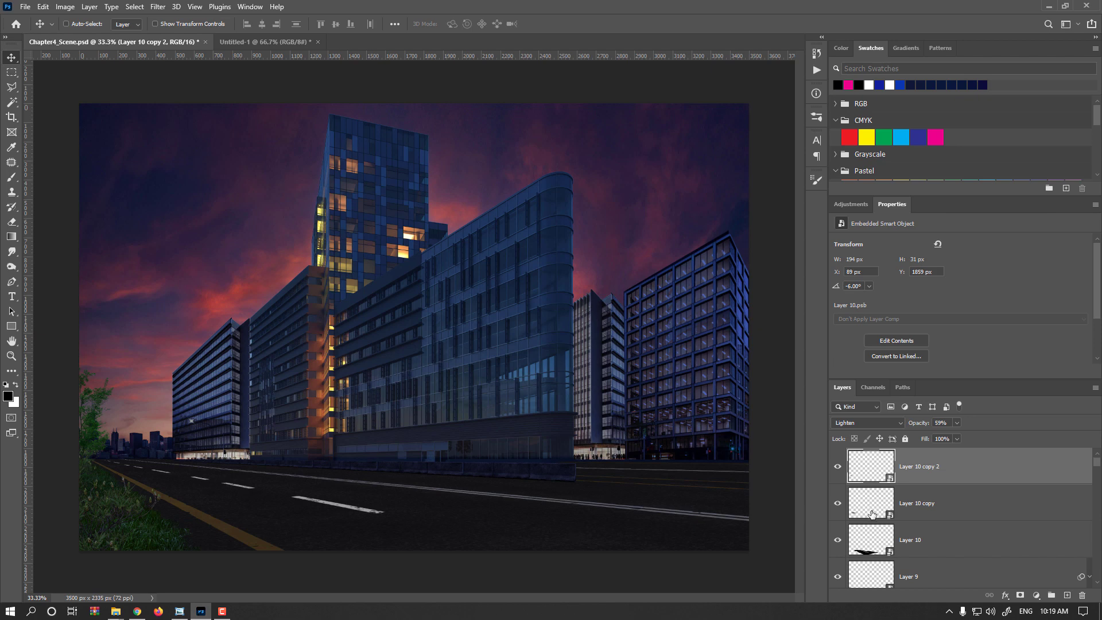
scroll(873, 517, "down", 1)
left_click(868, 510, "shift")
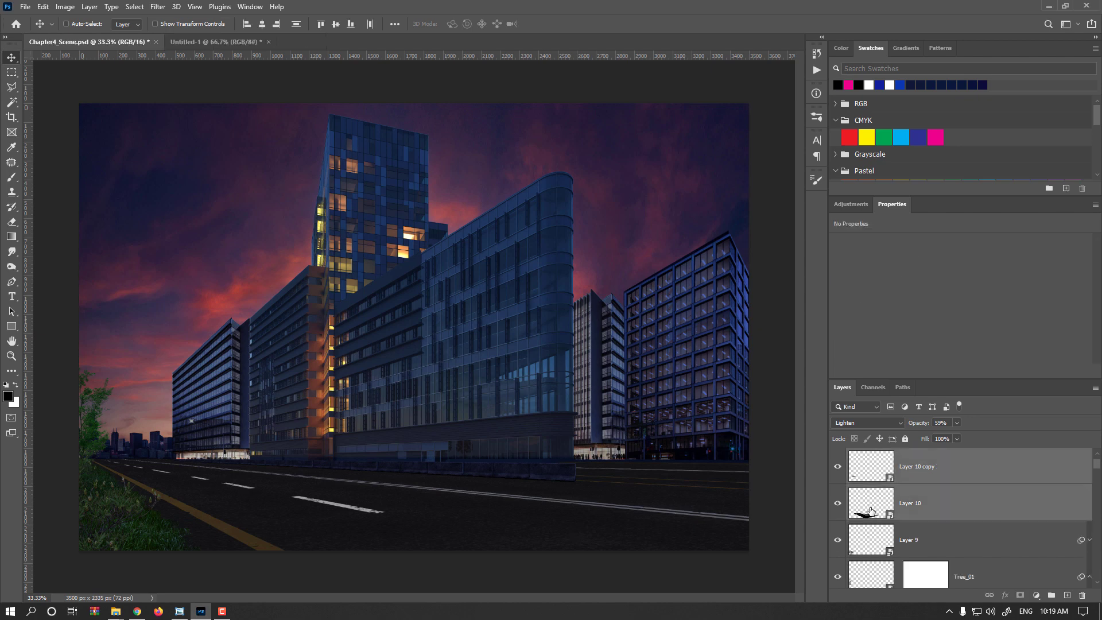
key("ctrl+e")
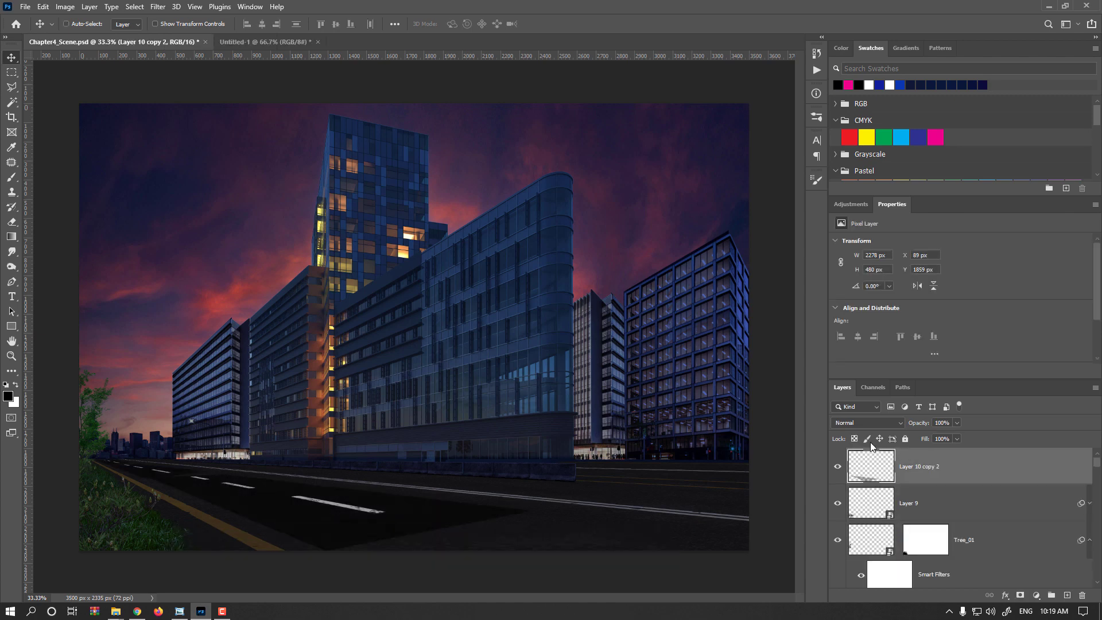
left_click(867, 422)
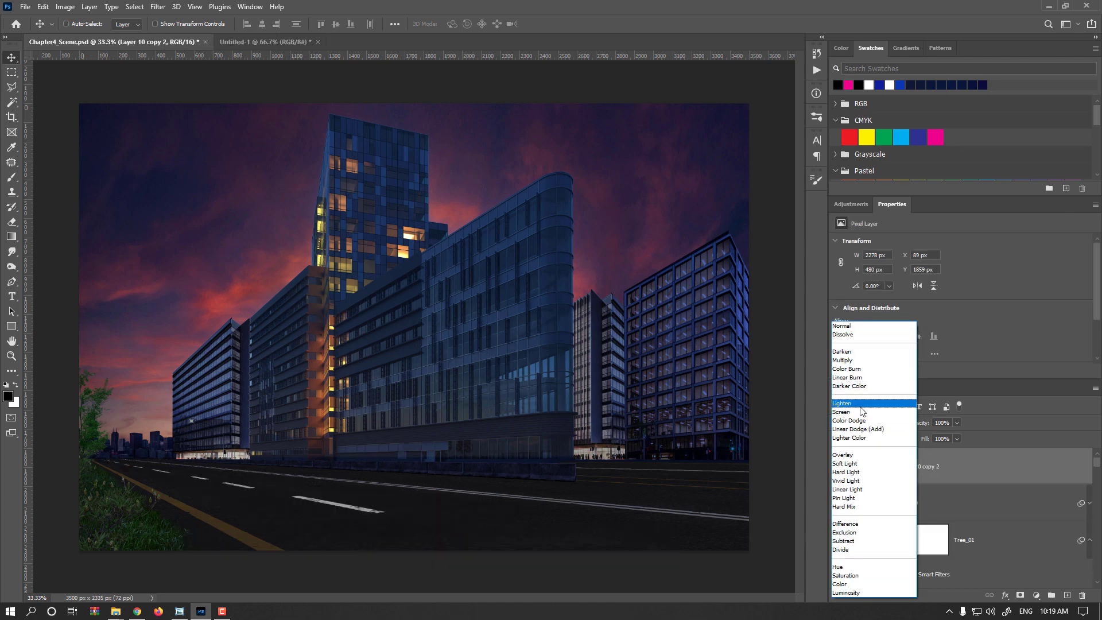
left_click(861, 405)
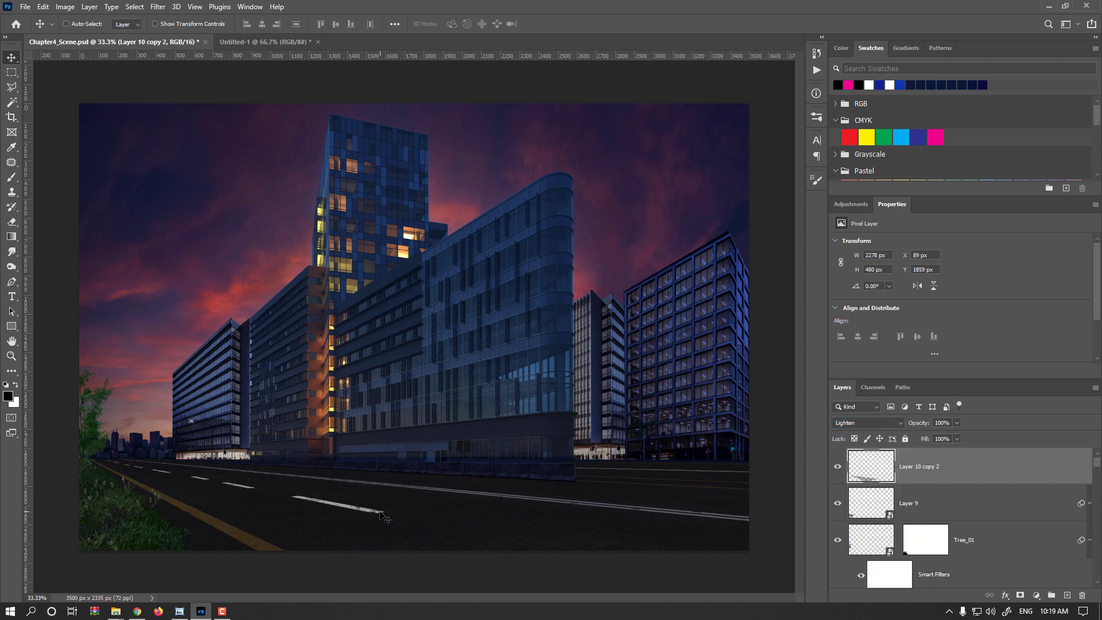
key("ctrl+t")
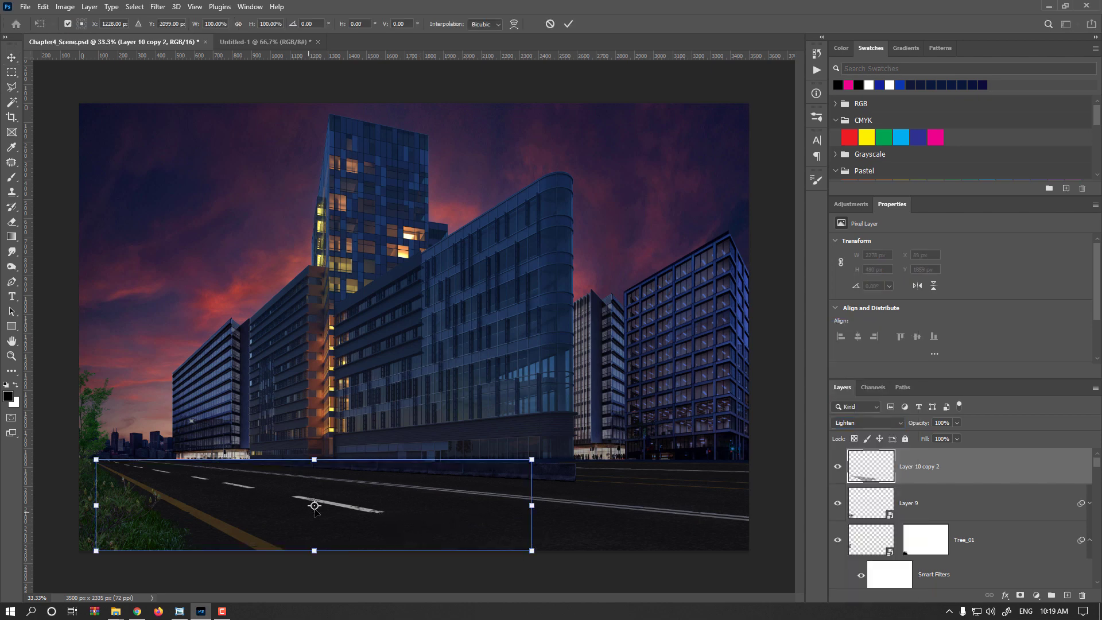
key("Return")
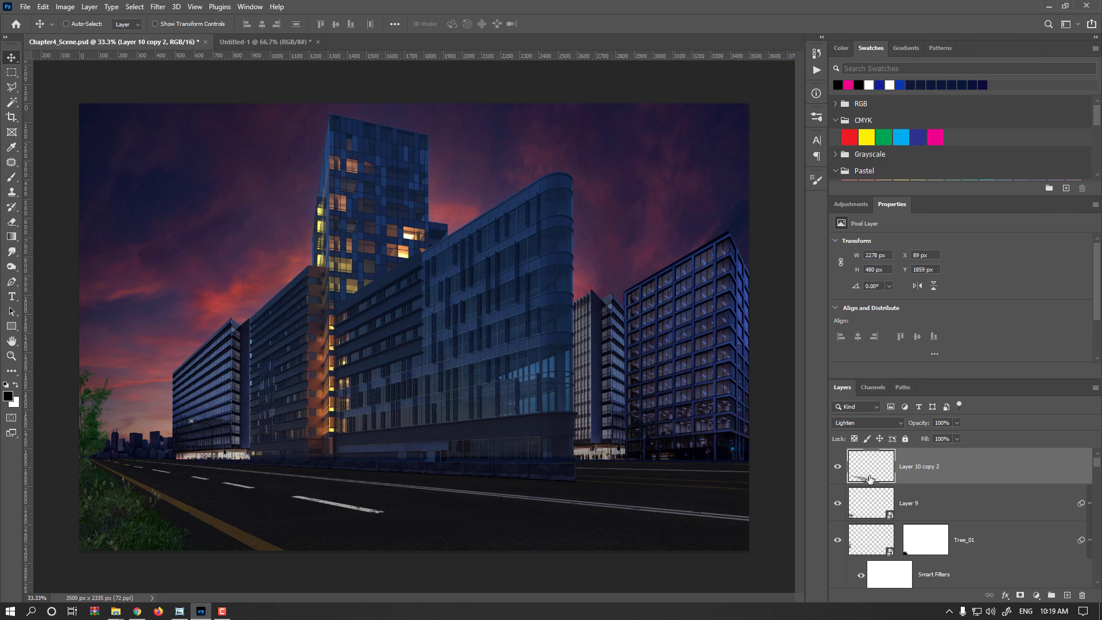
- Select the nearest large dash with a rectangular marquee and move it closer to the viewer along the lane line
key("m")
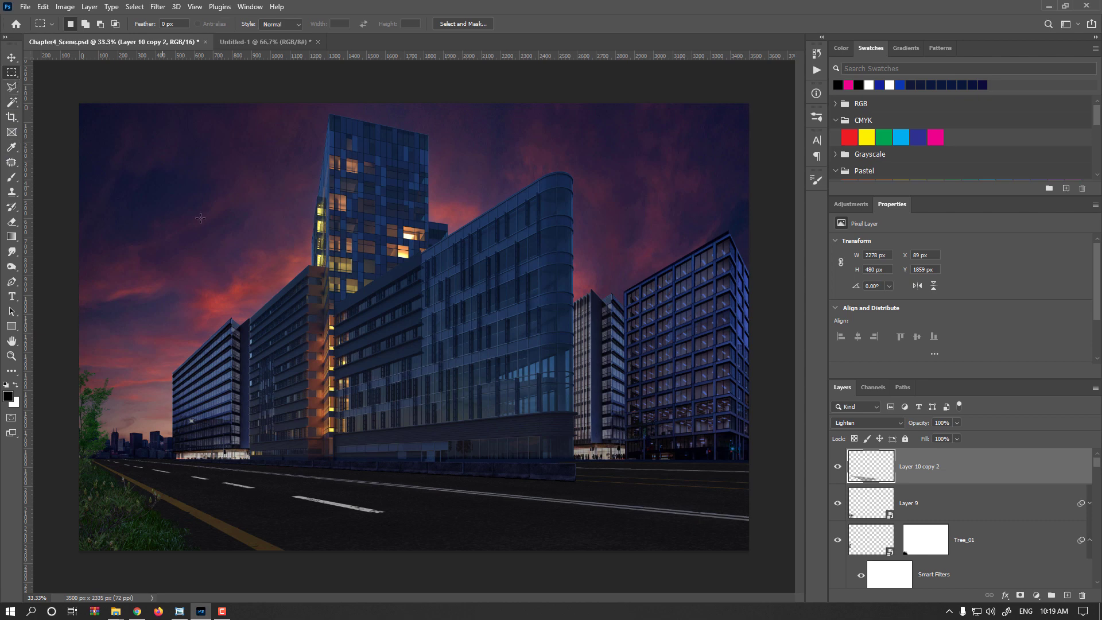
left_click_drag(420, 541, 267, 467)
left_click_drag(332, 505, 421, 526)
- Move the second dash closer to the viewer along the lane line, enlarge it in perspective, and commit the transform
left_click_drag(284, 502, 322, 504)
key("ctrl+r")
key("ctrl+t")
key("Return")
key("m")
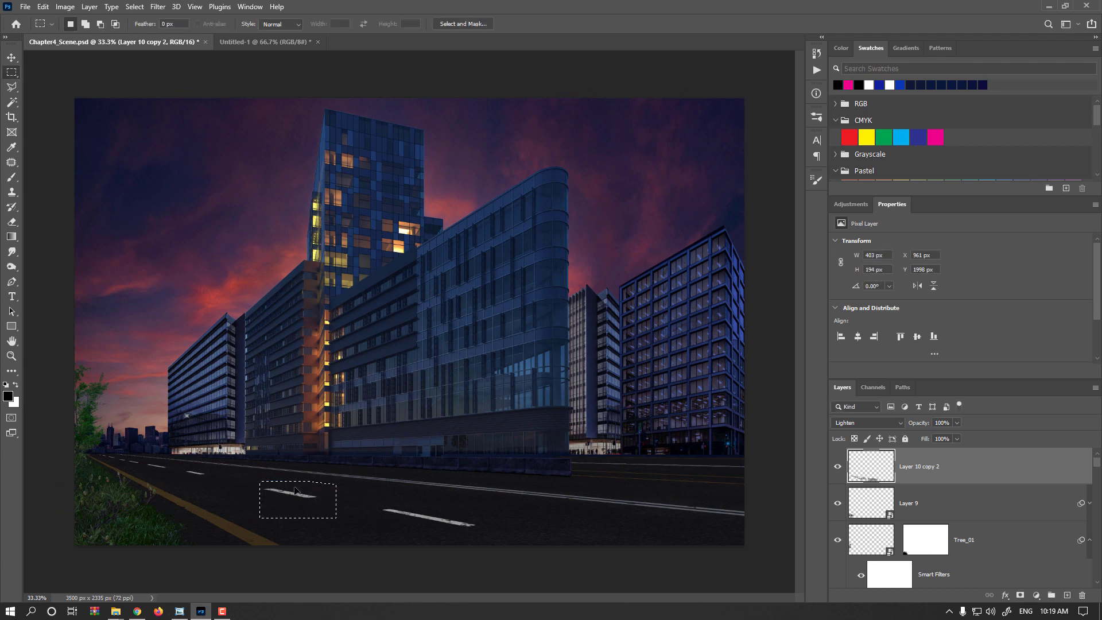
left_click(275, 491)
- Try the third dash nearer and enlarged to 134.16%, and remove that dash from the merged lane markings
mouse_move(231, 487)
left_mouse_down()
mouse_move(184, 466)
mouse_move(233, 485)
left_mouse_up()
left_click(228, 487)
mouse_move(213, 470)
left_mouse_down()
mouse_move(241, 489)
mouse_move(203, 465)
left_mouse_up()
key("ctrl+t")
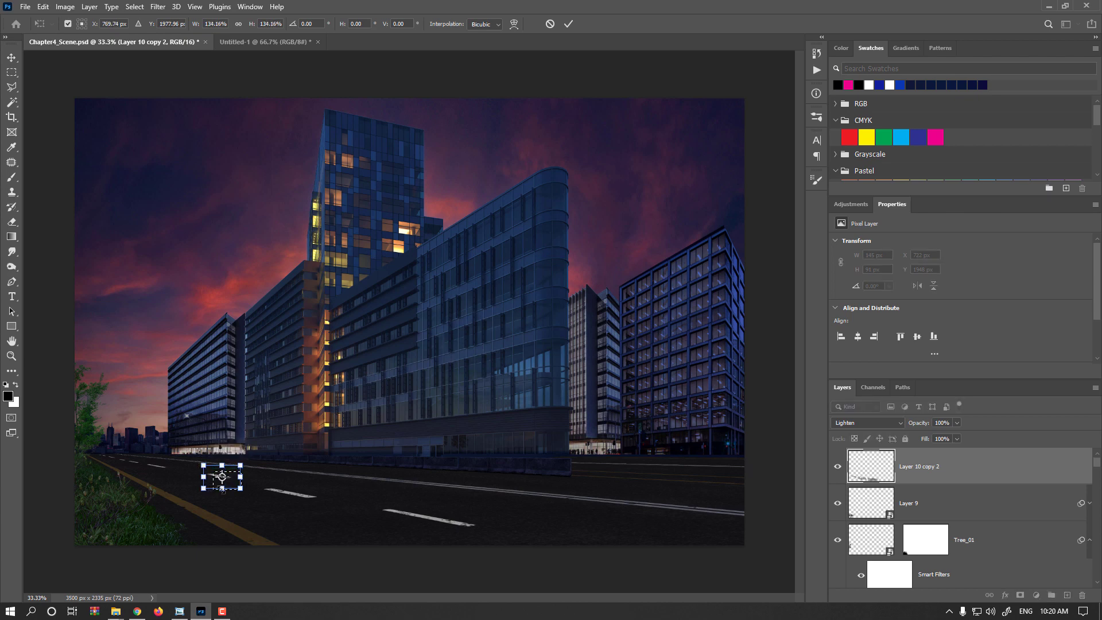
key("Return")
key("m")
left_click(242, 501)
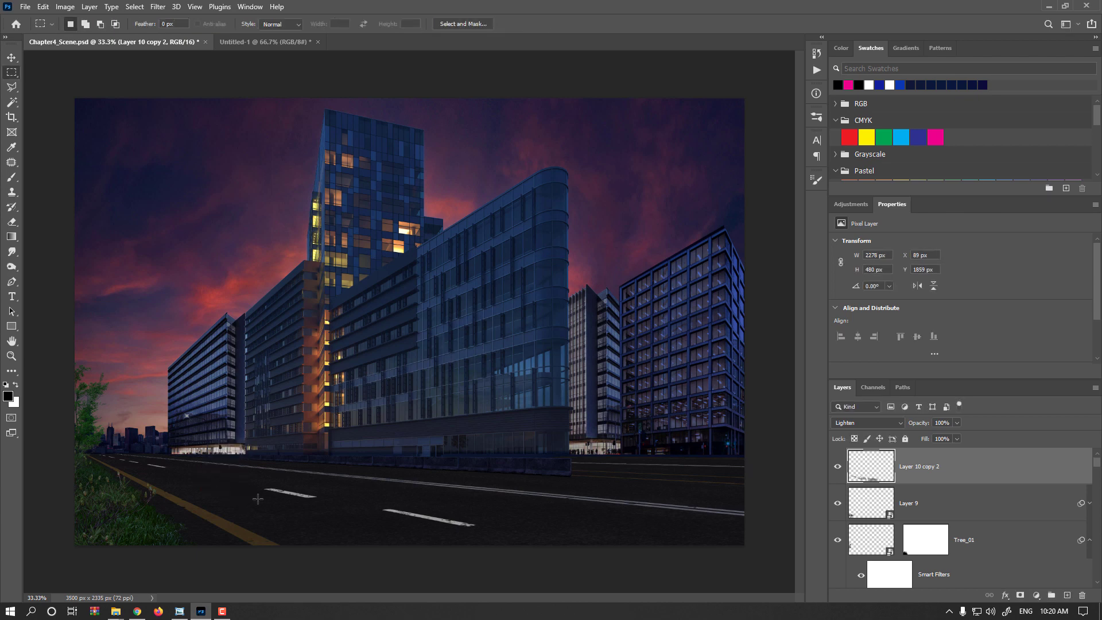
- Copy the second dash into the gap farther up the road, scale the copy to 73.35%, and clear the selection
left_click_drag(251, 477, 325, 512)
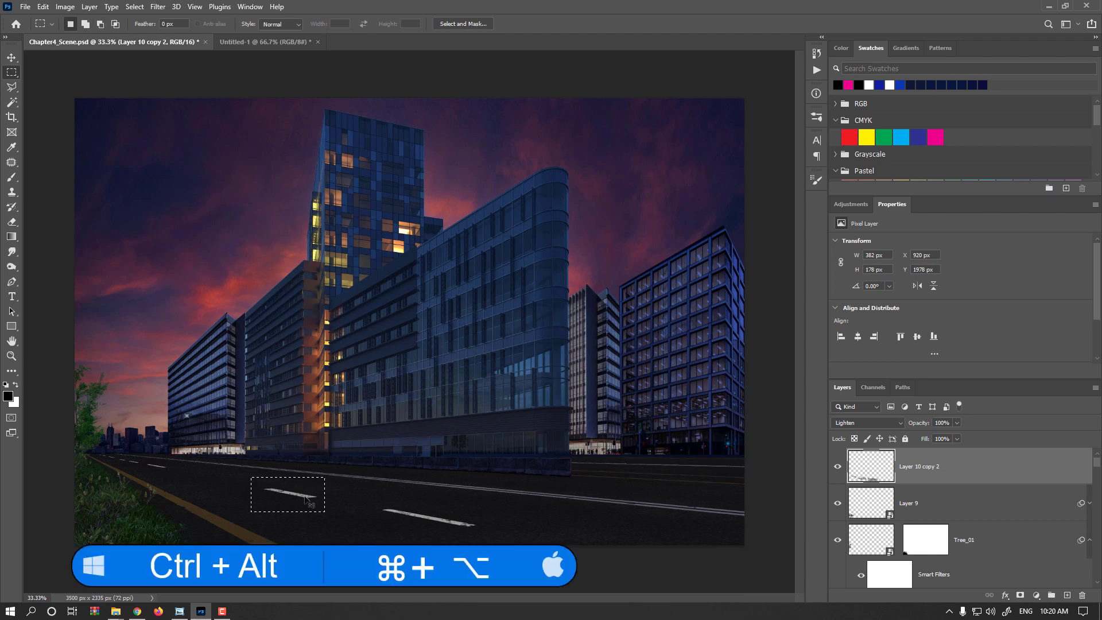
left_click_drag(301, 500, 229, 485)
key("ctrl+t")
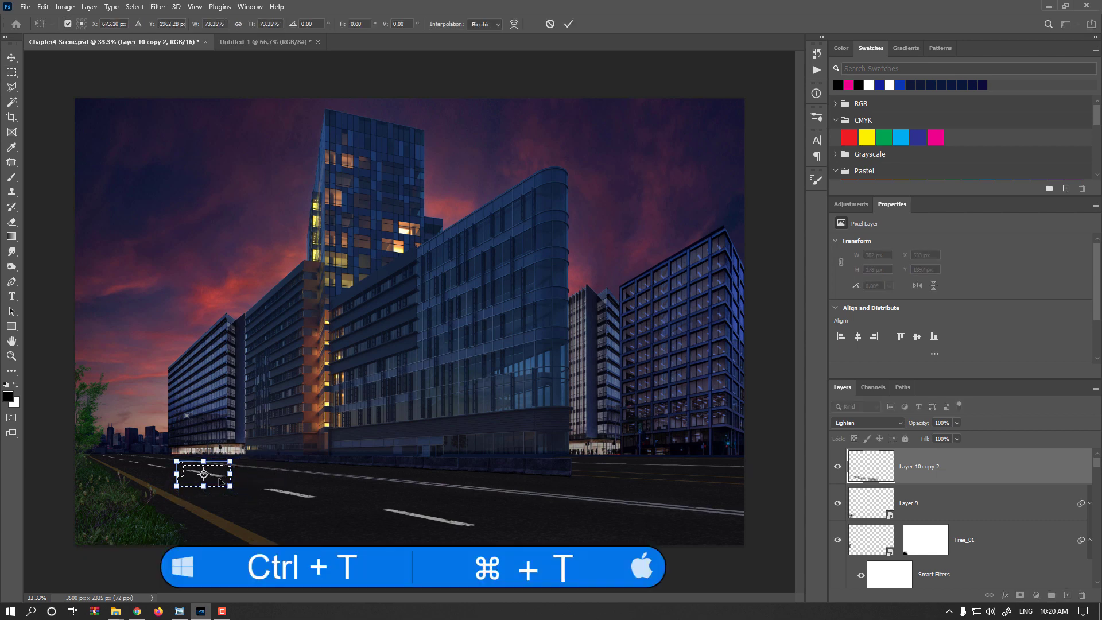
key("Return")
key("ctrl+d")
key("m")
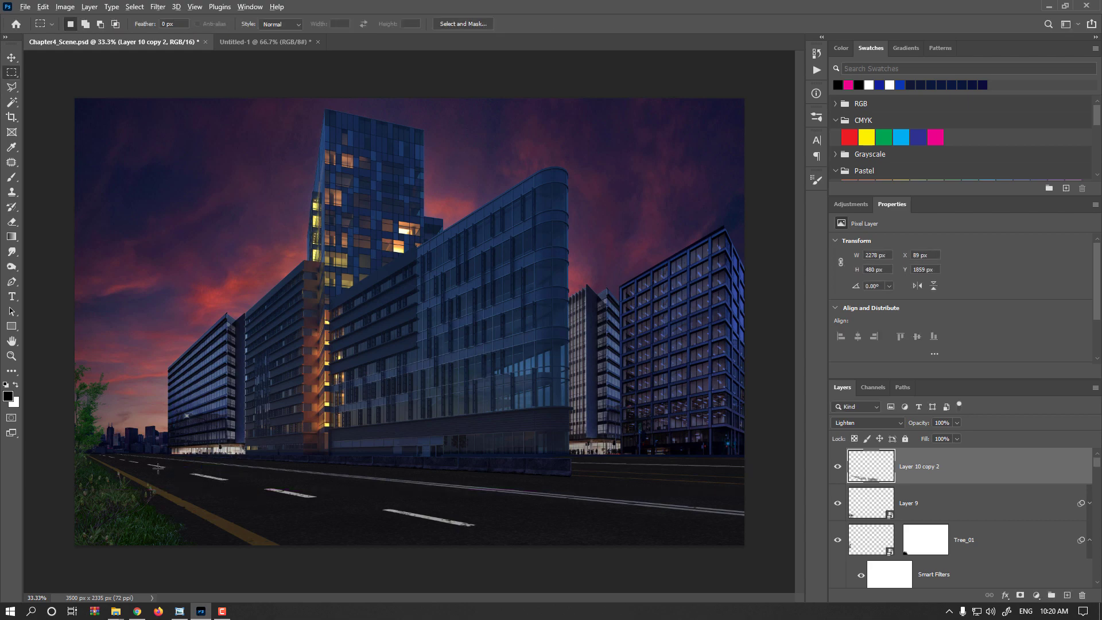
- Select and trim off the far end of the fourth dash from the viewer to shorten it
scroll(152, 470, "up", 2)
left_click_drag(143, 475, 252, 503)
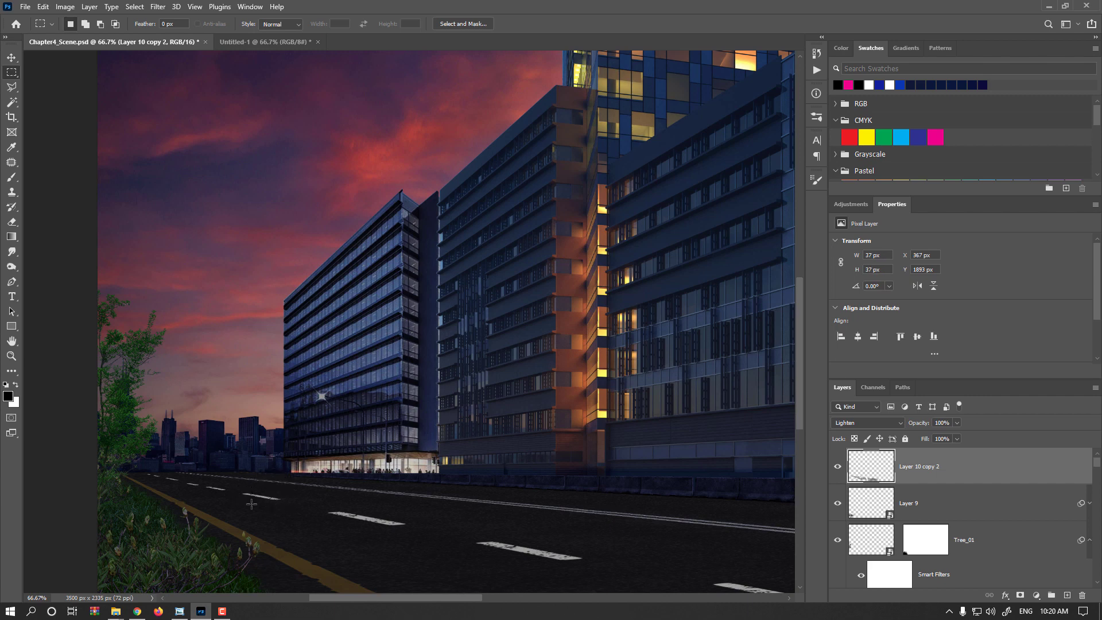
key("ctrl+d")
key("l")
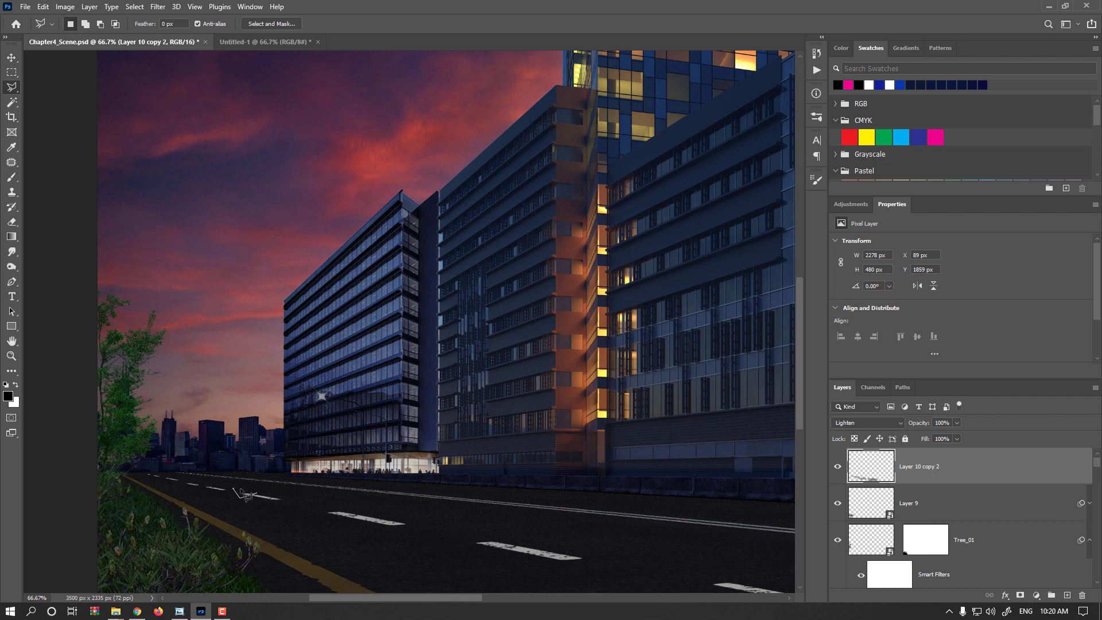
double_click(260, 493)
key("ctrl+d")
left_click(206, 492)
- Outline the far tip of the fifth dash from the viewer with the Polygonal Lasso and remove it
scroll(220, 503, "up", 3)
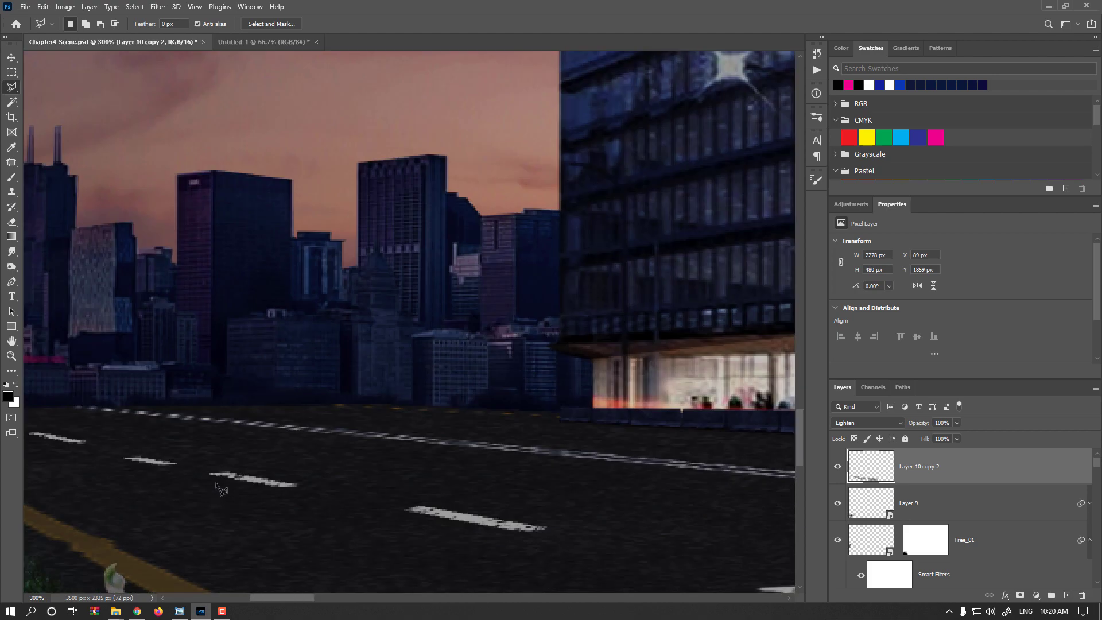
left_click(249, 468)
left_click(219, 458)
key("Escape")
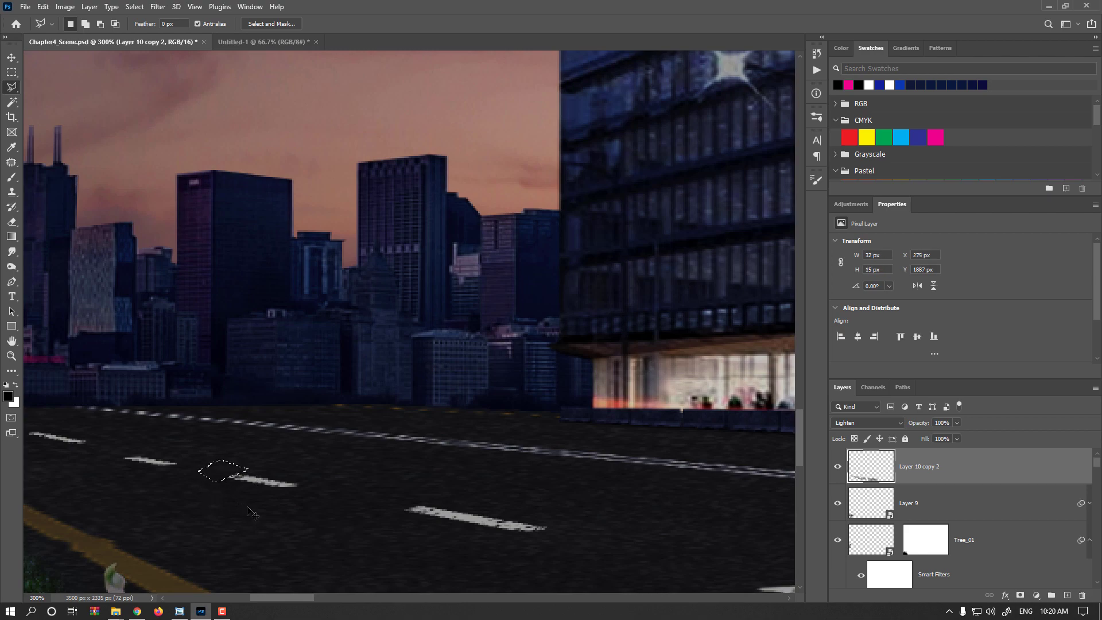
- Create a new layer above the lane markings layer and fill it with black
scroll(351, 503, "down", 5)
scroll(430, 531, "up", 1)
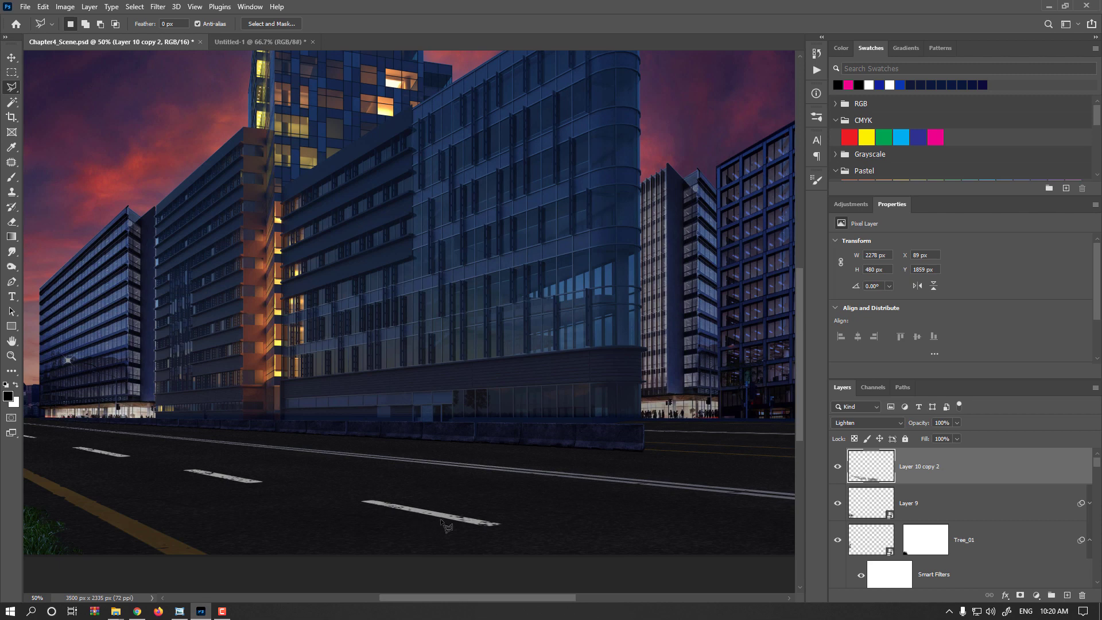
mouse_move(925, 425)
left_mouse_down()
mouse_move(910, 425)
mouse_move(936, 425)
left_mouse_up()
left_click(1067, 596)
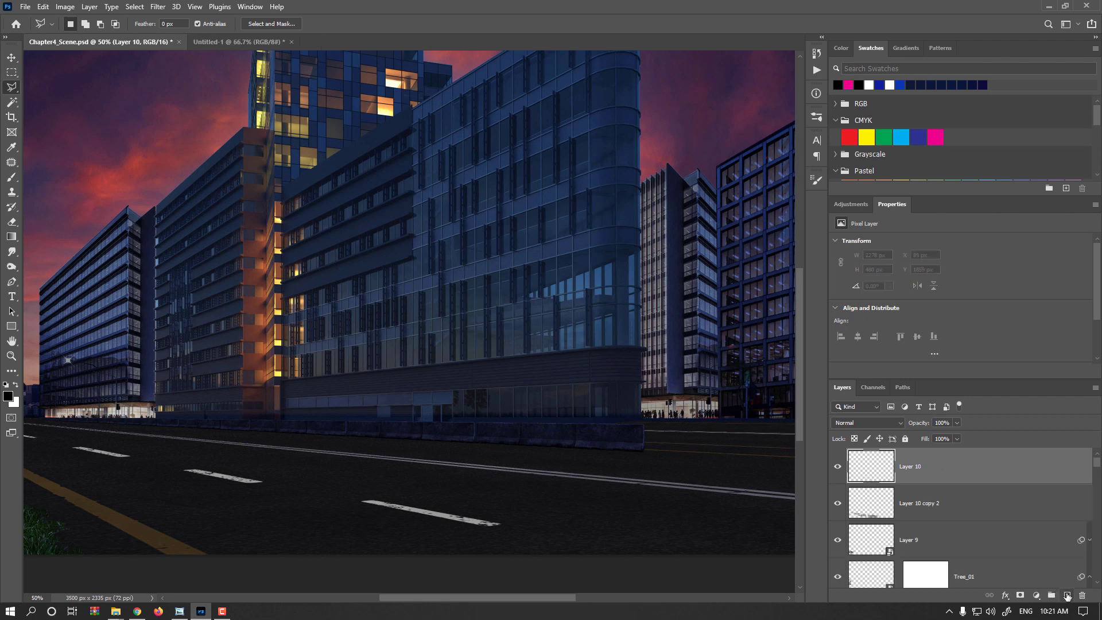
key("alt+Delete")
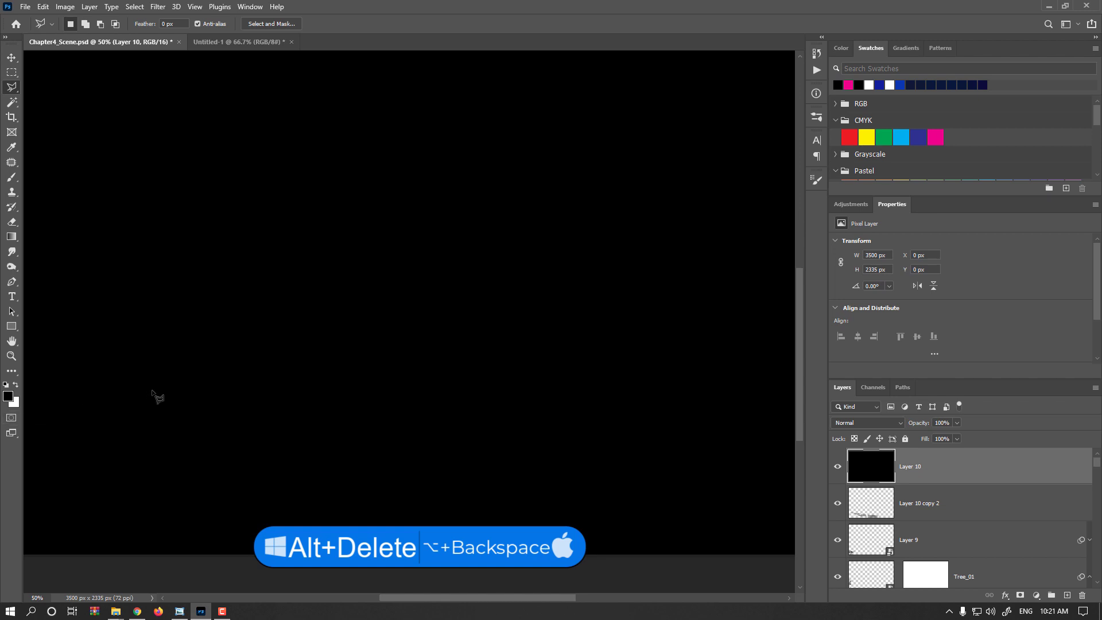
- Show the rulers and apply Add Noise to the black layer at 100.86% with Uniform distribution and Monochromatic enabled
key("ctrl+r")
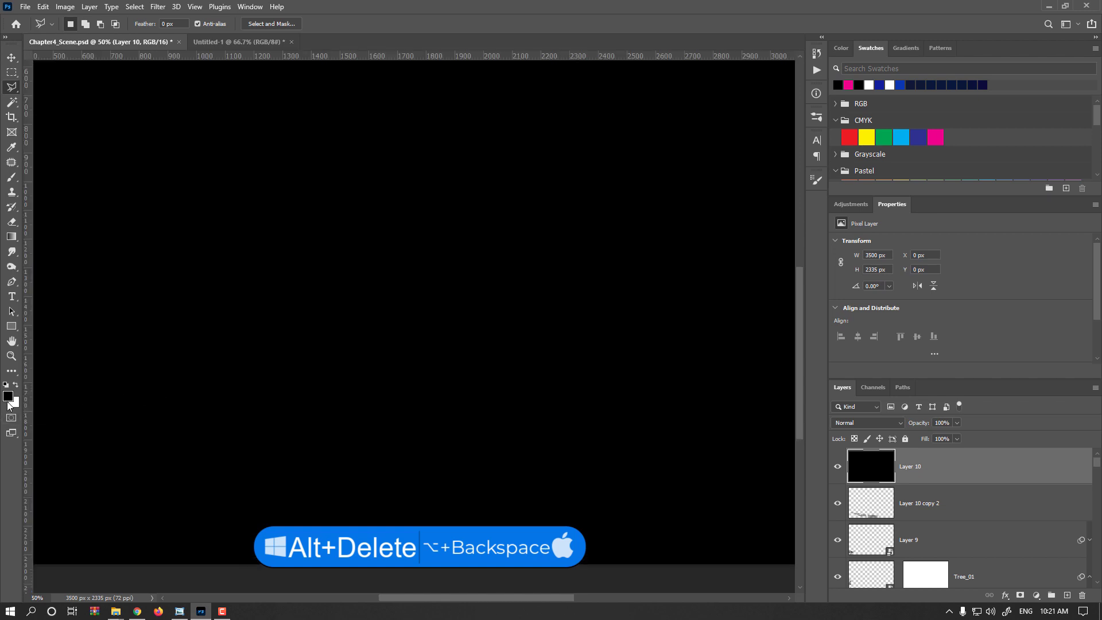
left_click(157, 8)
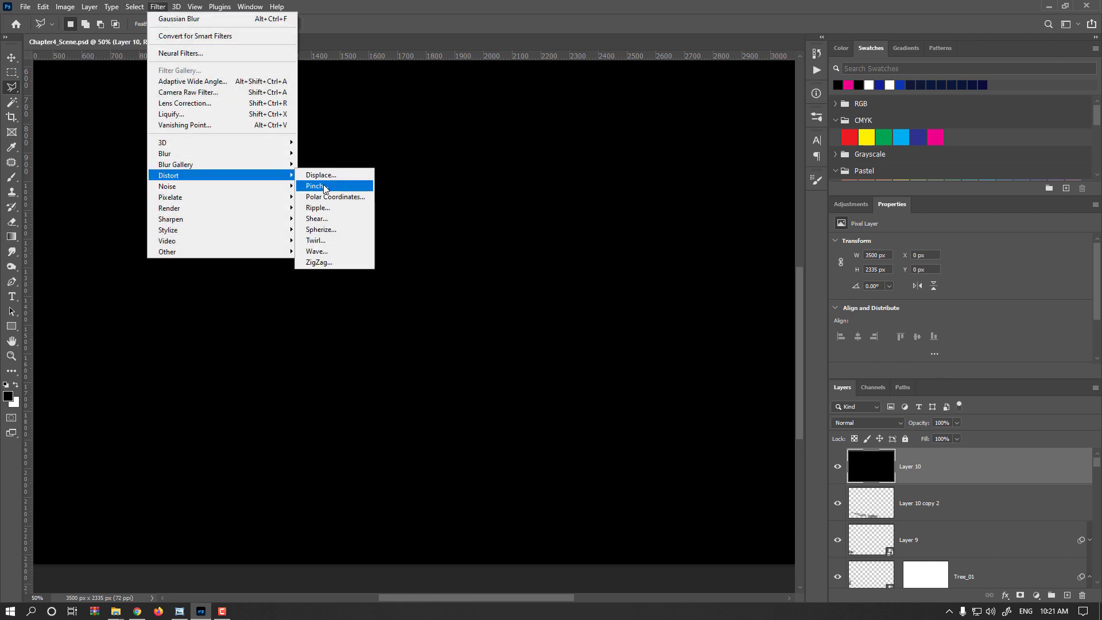
left_click(324, 186)
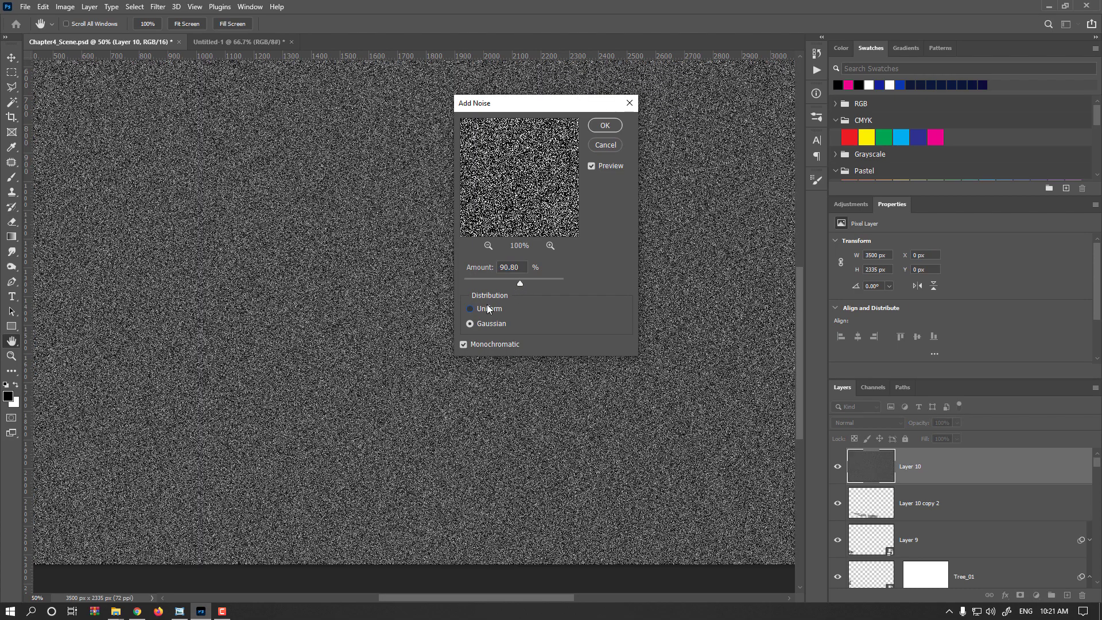
left_click(487, 309)
left_click(524, 283)
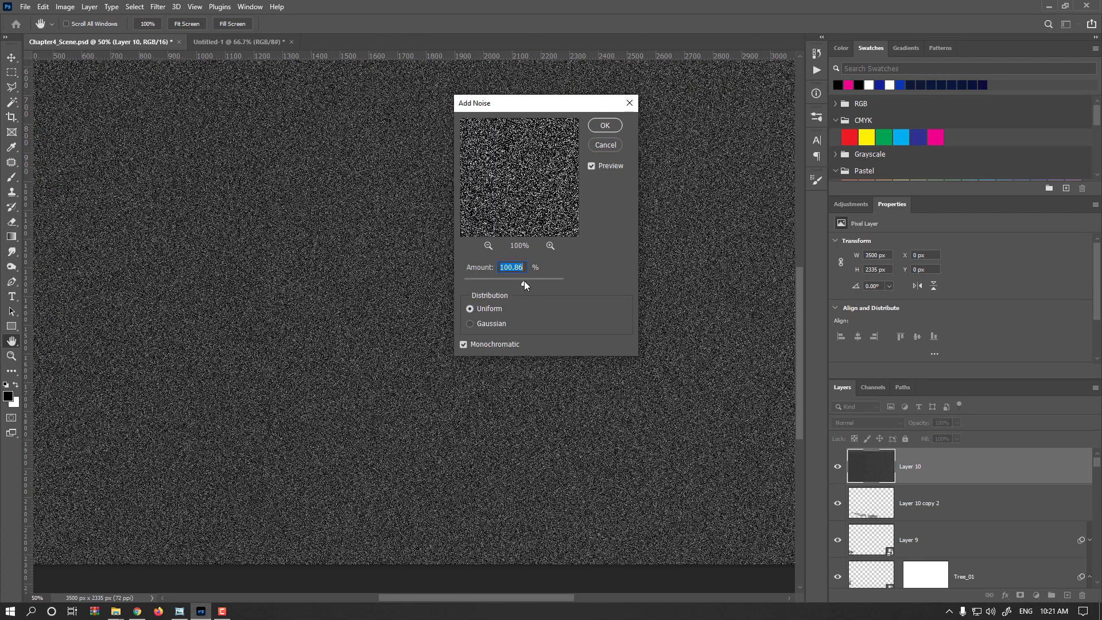
left_click(606, 126)
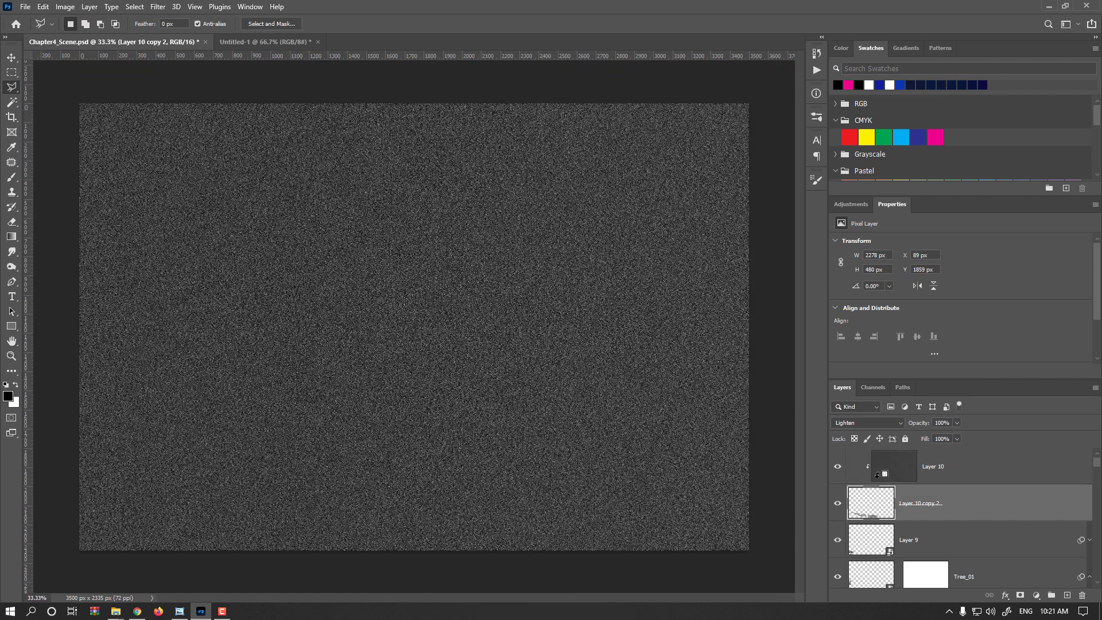
- Clip the noise layer to the lane markings and split its Blend If underlying-layer black slider to 15 / 65
left_click(870, 481, "alt")
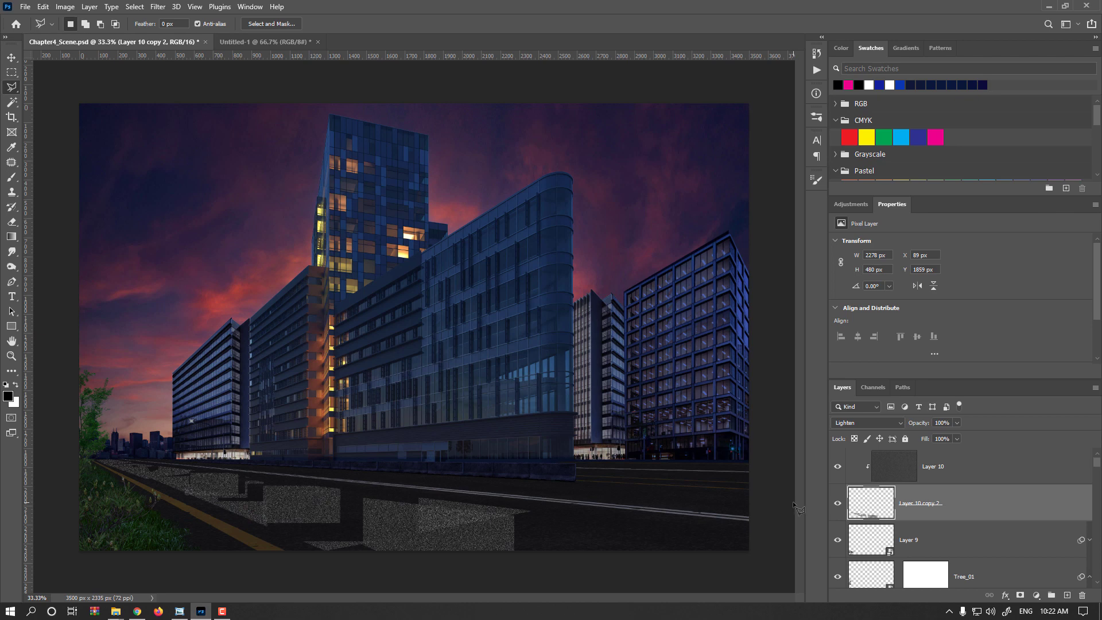
double_click(963, 466)
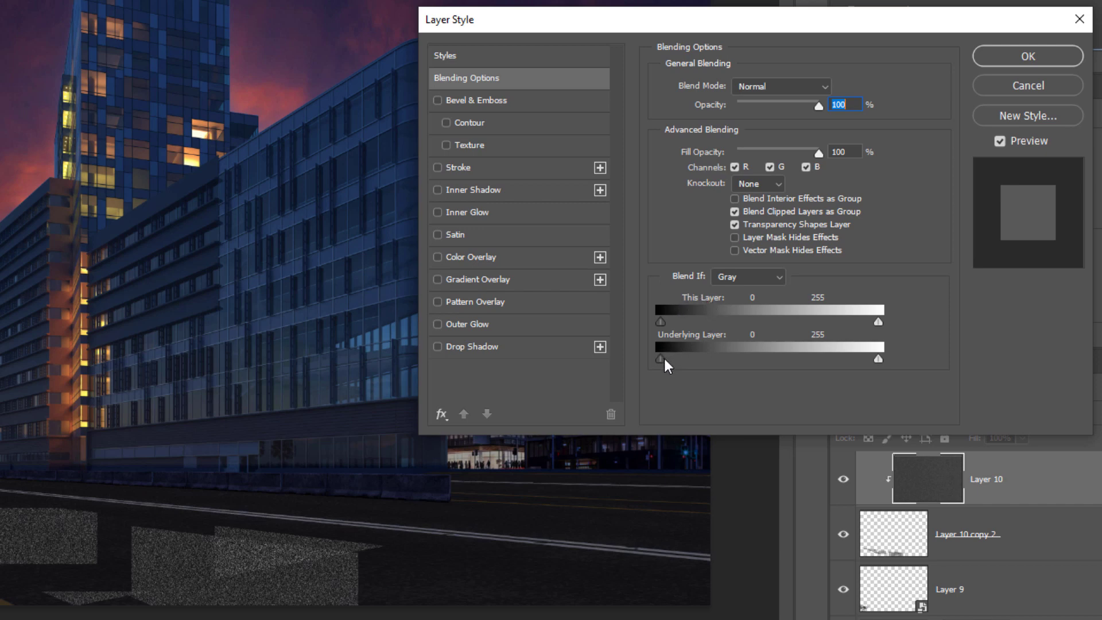
mouse_move(660, 359)
left_mouse_down()
mouse_move(717, 354)
mouse_move(672, 359)
left_mouse_up()
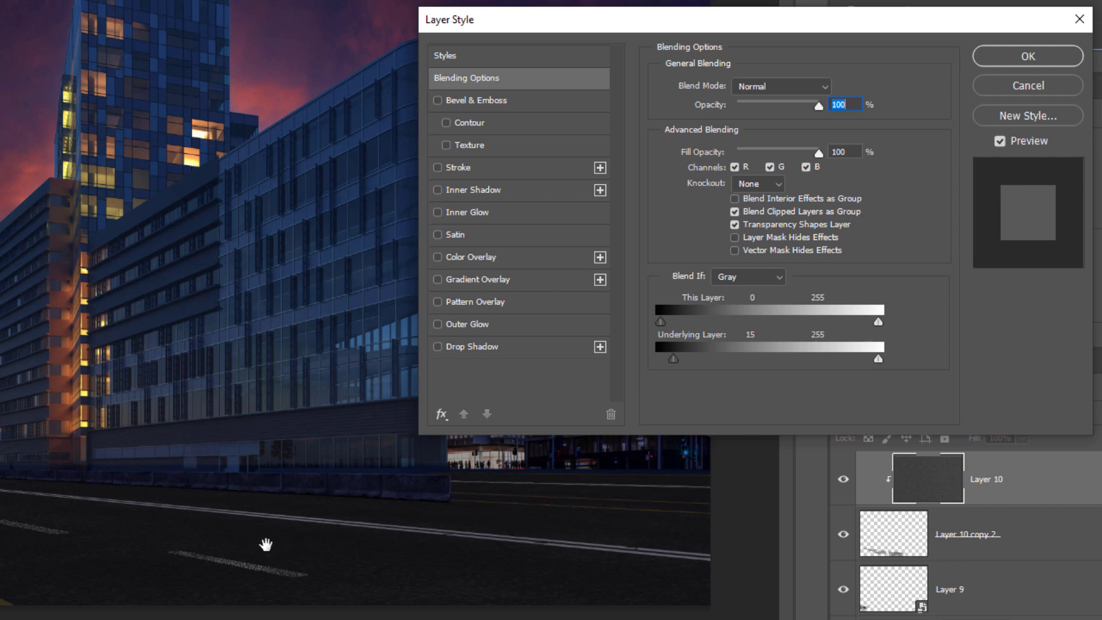
key("alt")
left_click_drag(676, 360, 711, 363)
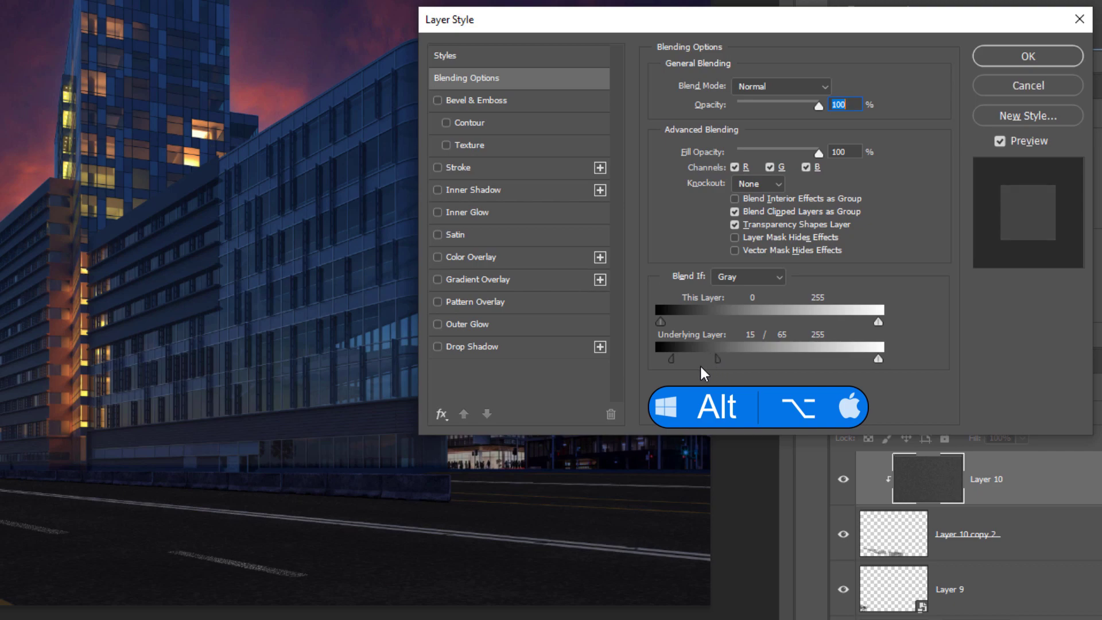
left_click(1027, 56)
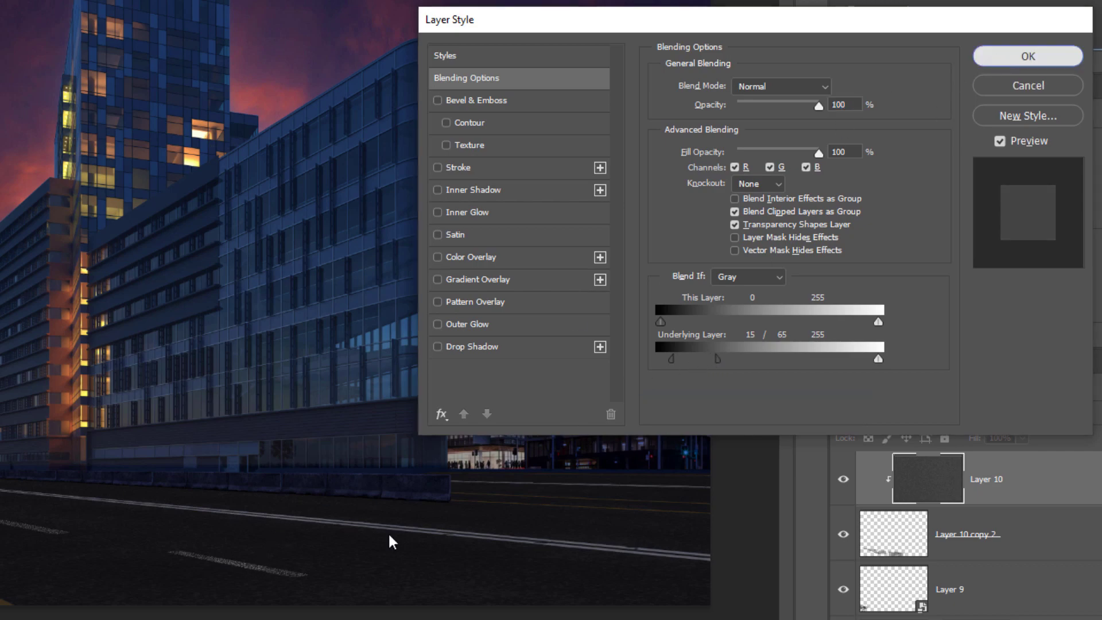
- Soften the clipped noise layer with a Gaussian Blur radius below 1 pixel
scroll(248, 582, "up", 4)
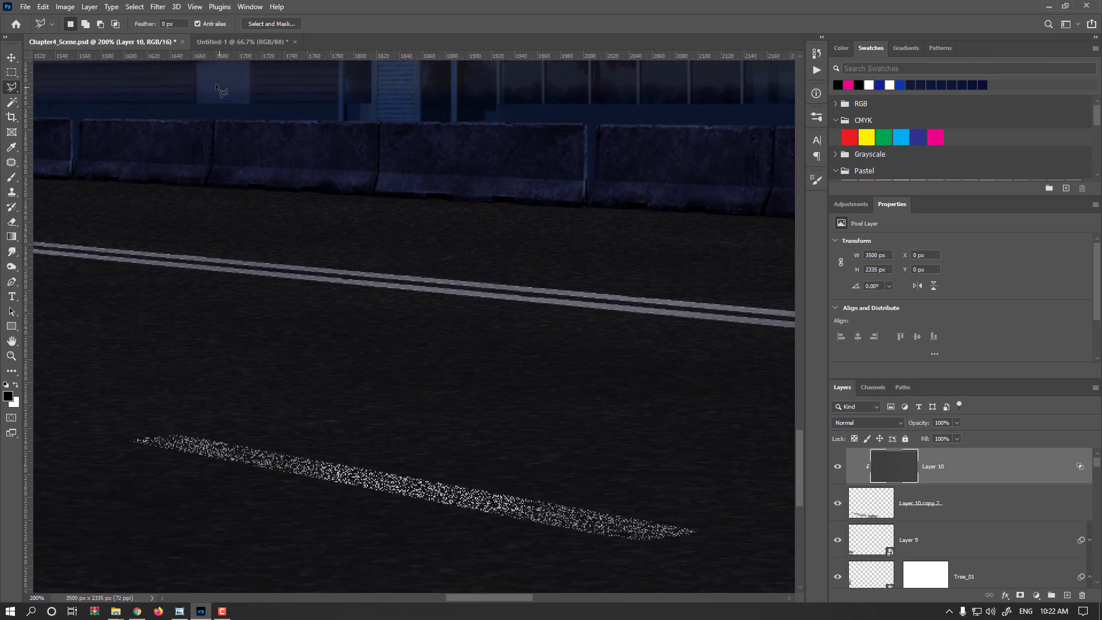
left_click(163, 9)
mouse_move(275, 153)
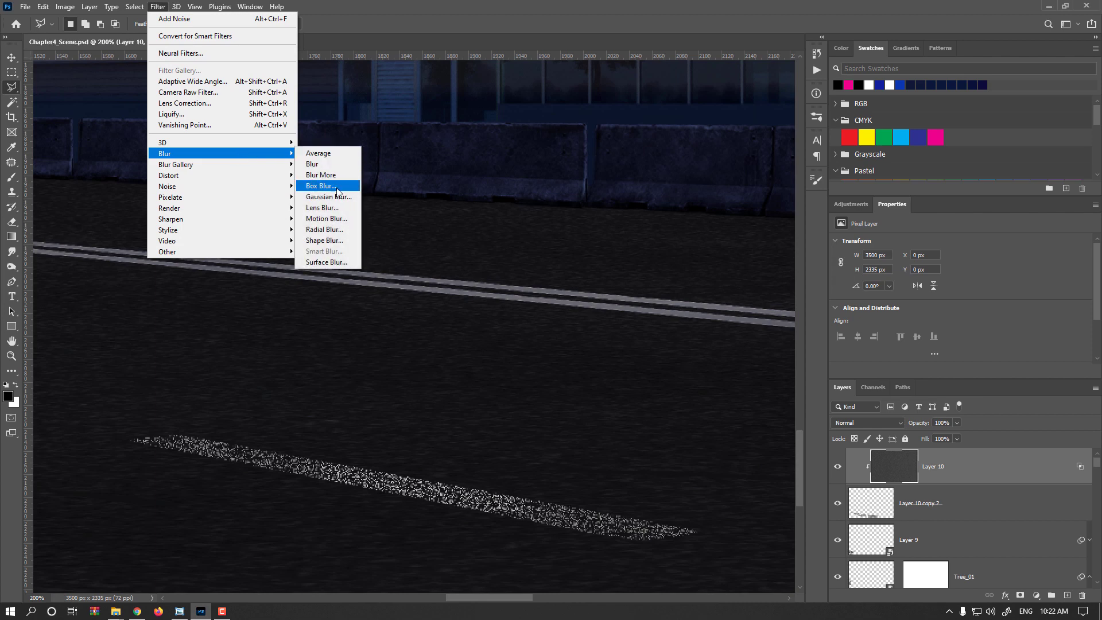
left_click(328, 197)
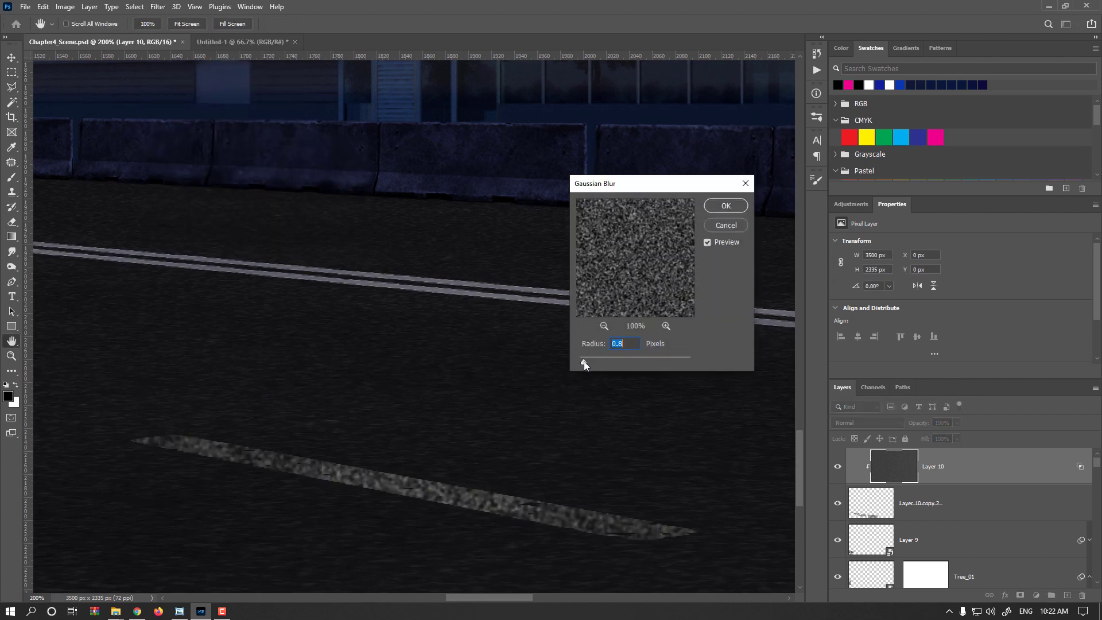
left_click_drag(584, 361, 583, 360)
left_click(725, 205)
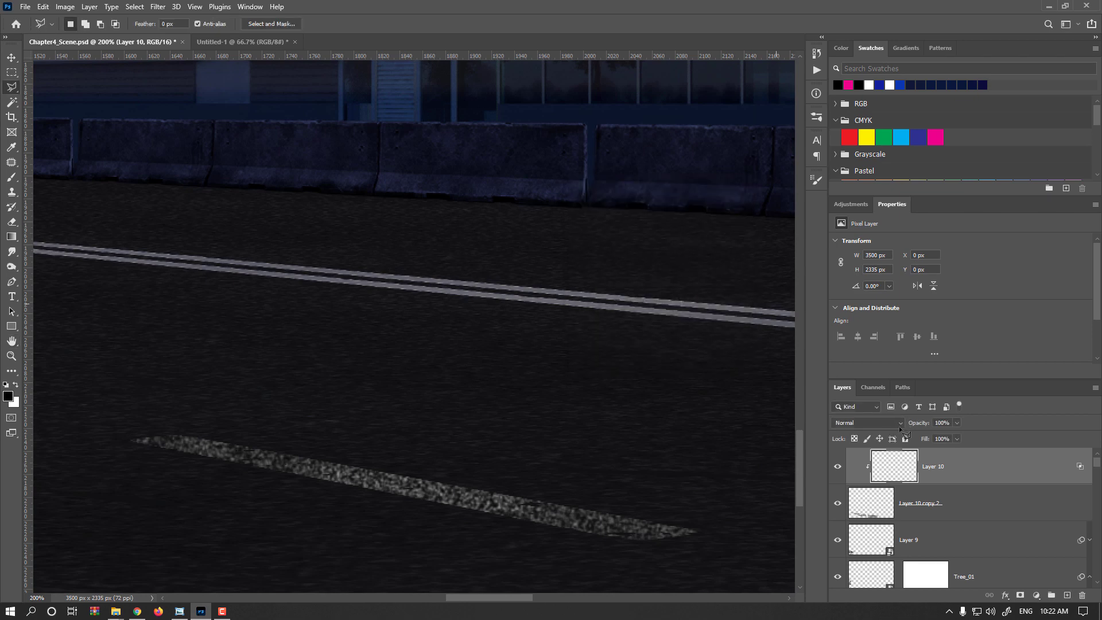
- Preview other blend modes on the noise layer, keep Normal, and set the layer's opacity to 54%
left_click(900, 424)
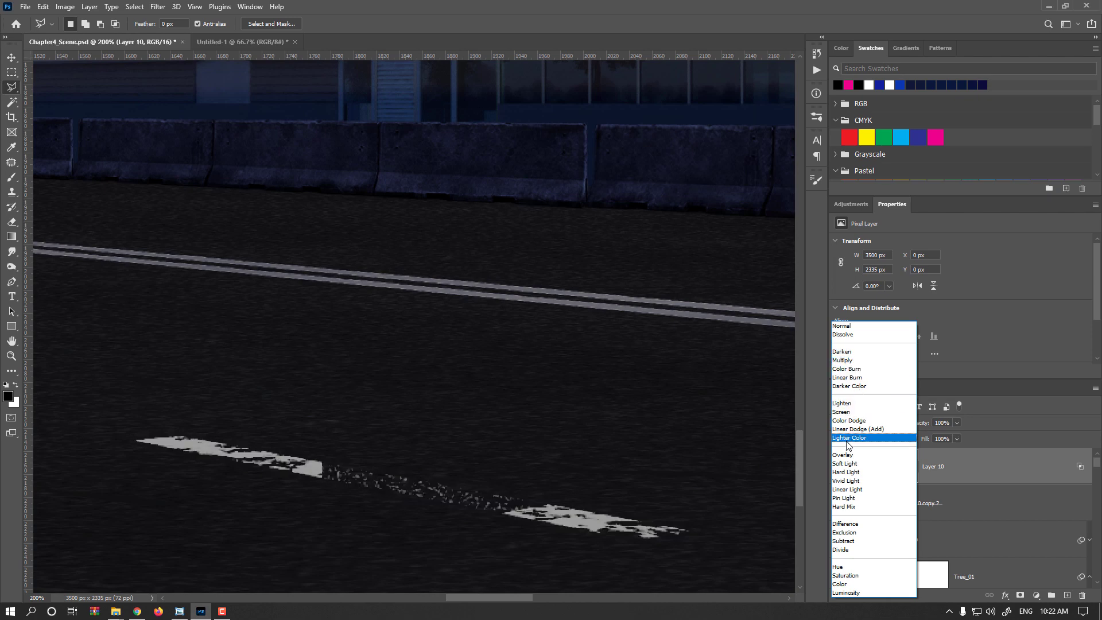
left_click(998, 421)
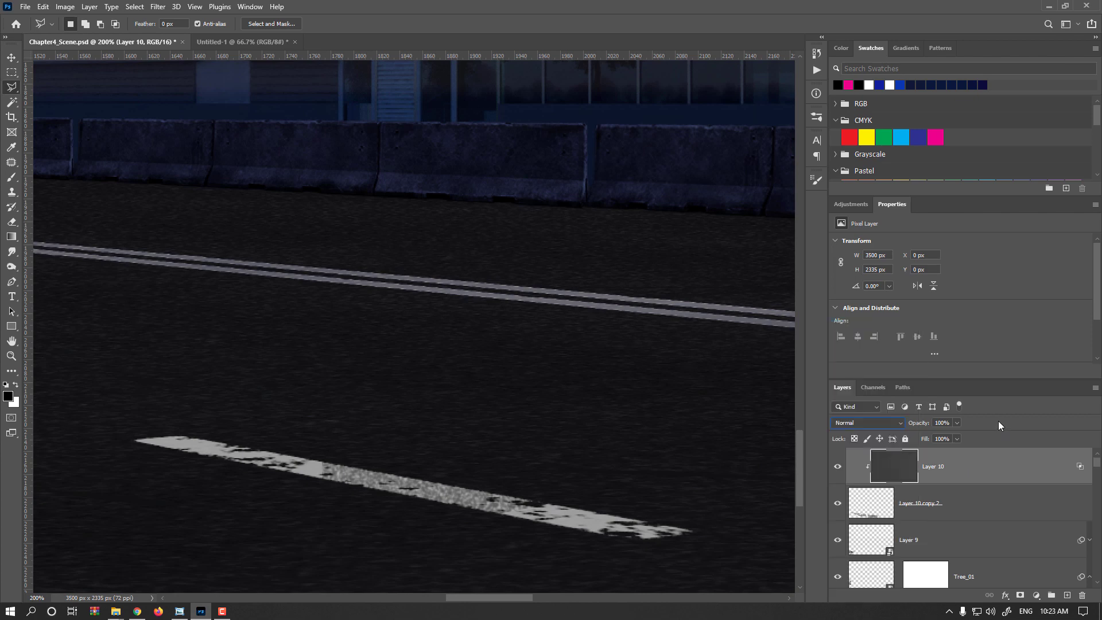
left_click_drag(921, 424, 893, 426)
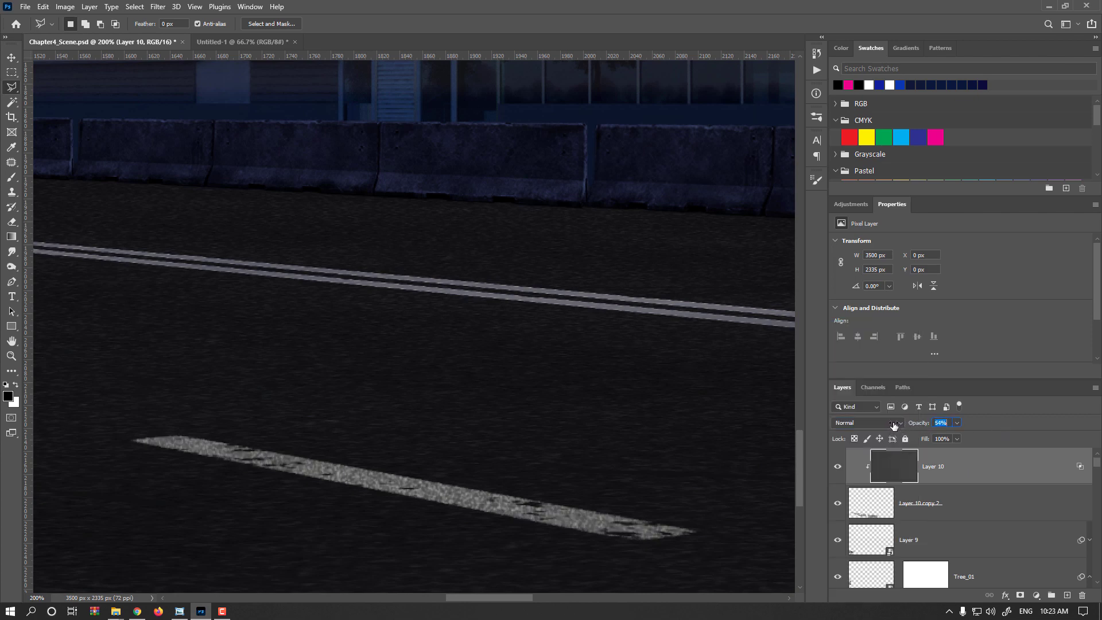
- Compare the lane markings with the noise layer hidden and shown, and activate the Move tool
left_click(837, 466)
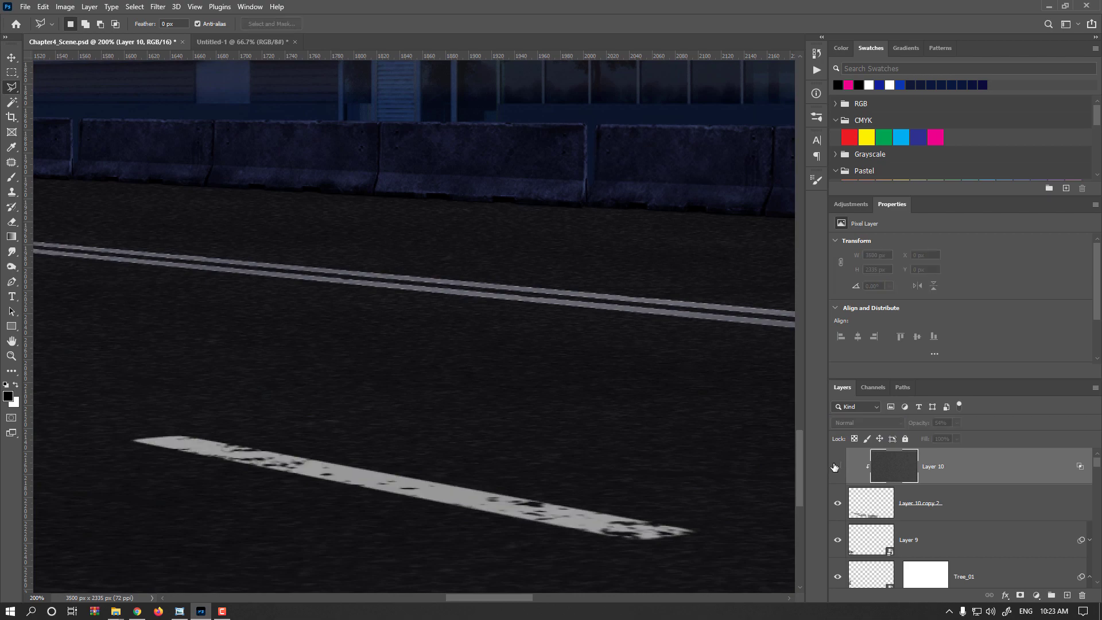
left_click(837, 467)
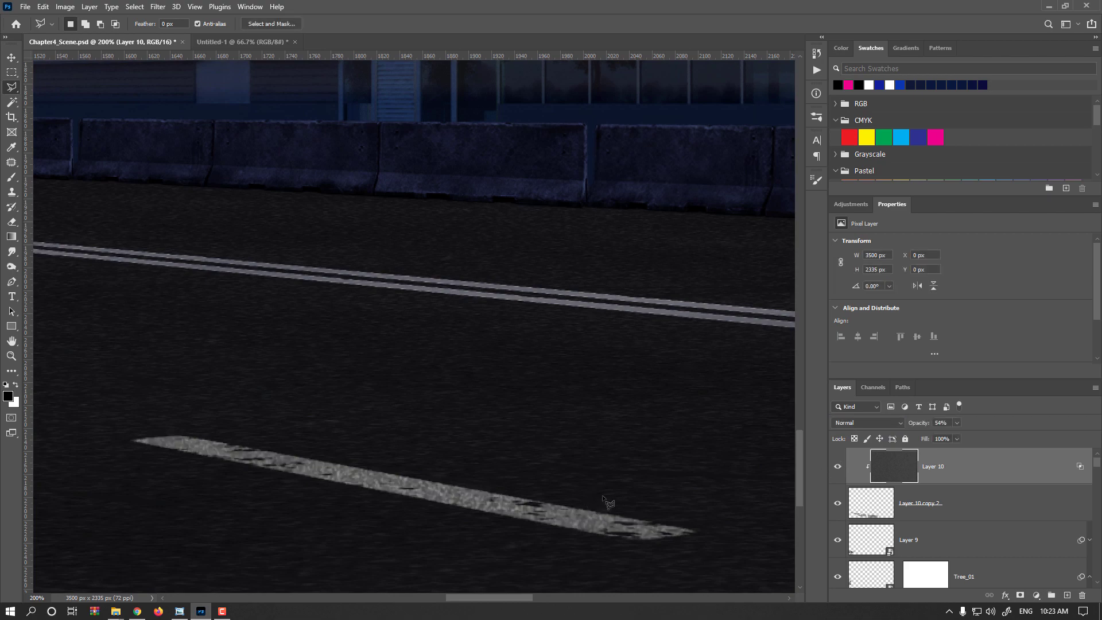
key("ctrl+minus")
key("ctrl+minus")
key("ctrl+minus")
key("ctrl+minus")
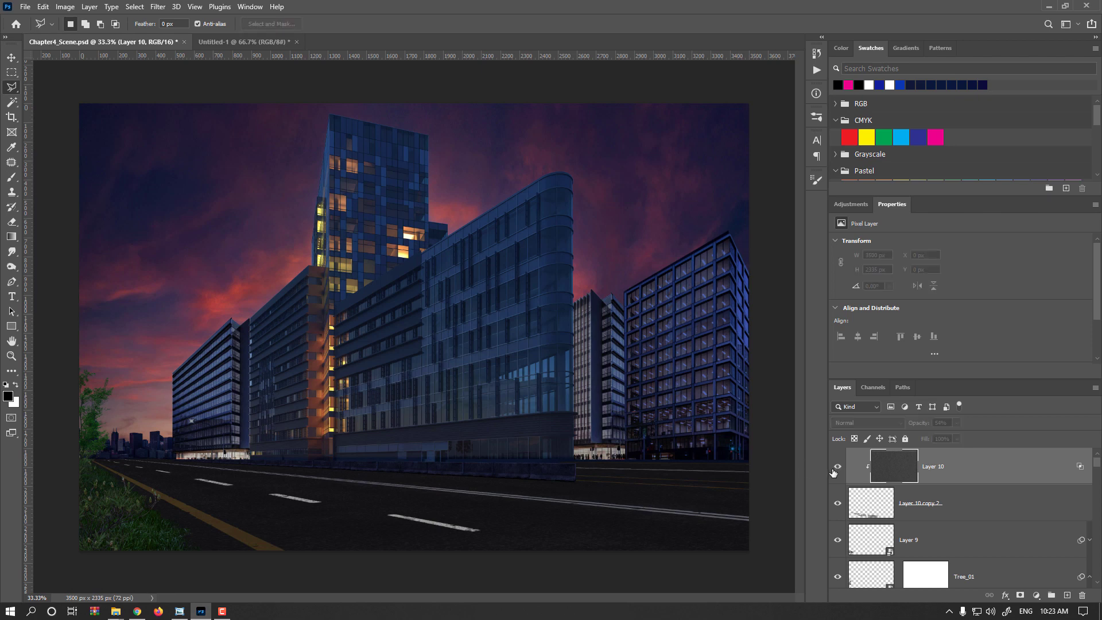
left_click(11, 58)
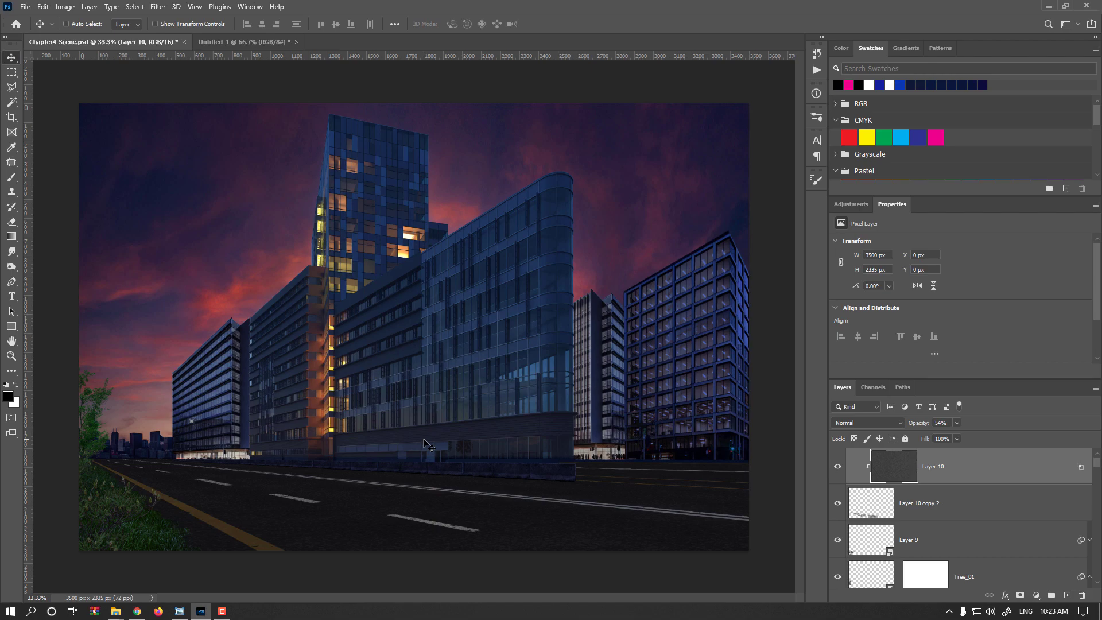